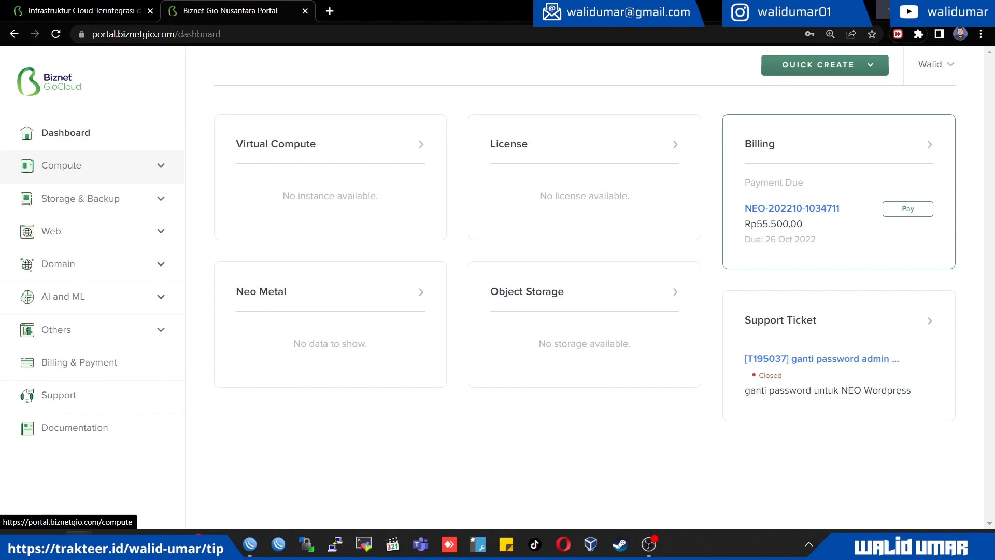
Open the creation form for a new NEO Lite server from the Compute services
click(61, 166)
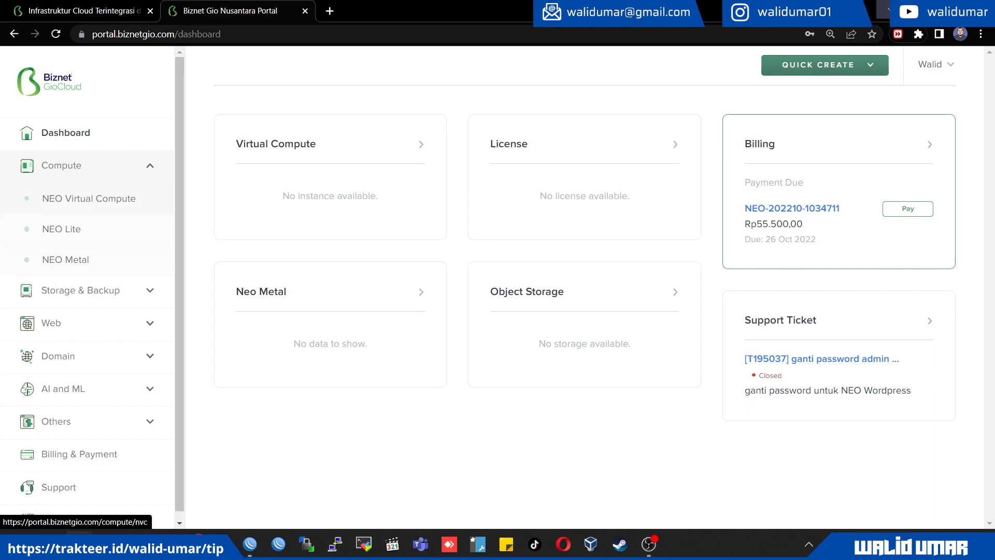
click(61, 229)
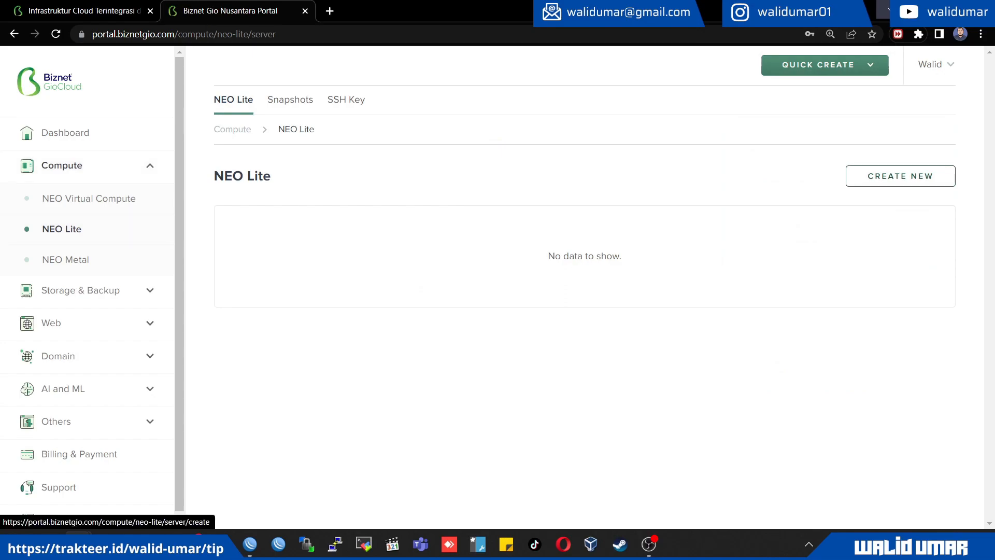
click(900, 176)
Enter a service name made of the owner's name followed by "_x_bizn" and choose West Java as the region
scroll(900, 176, down, 2)
click(460, 144)
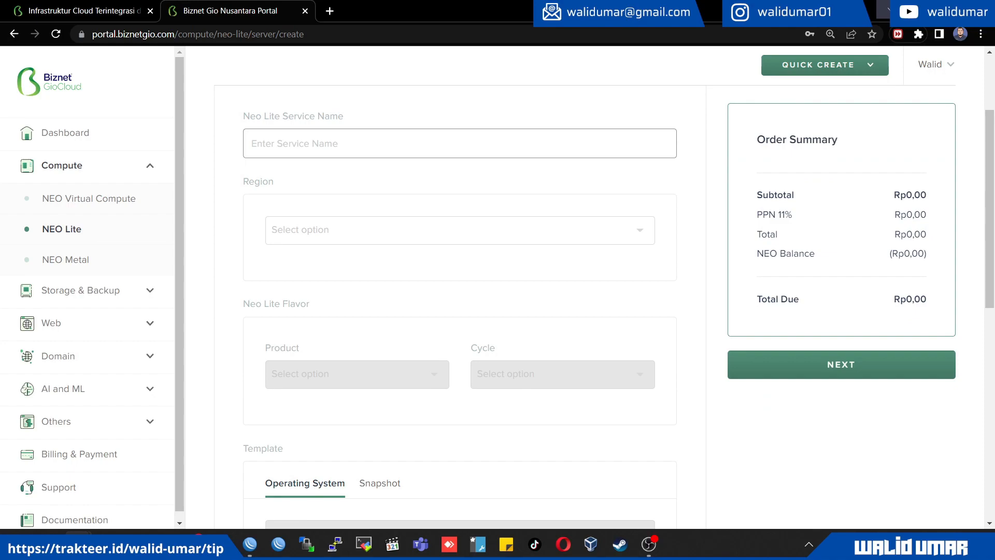
text(wali)
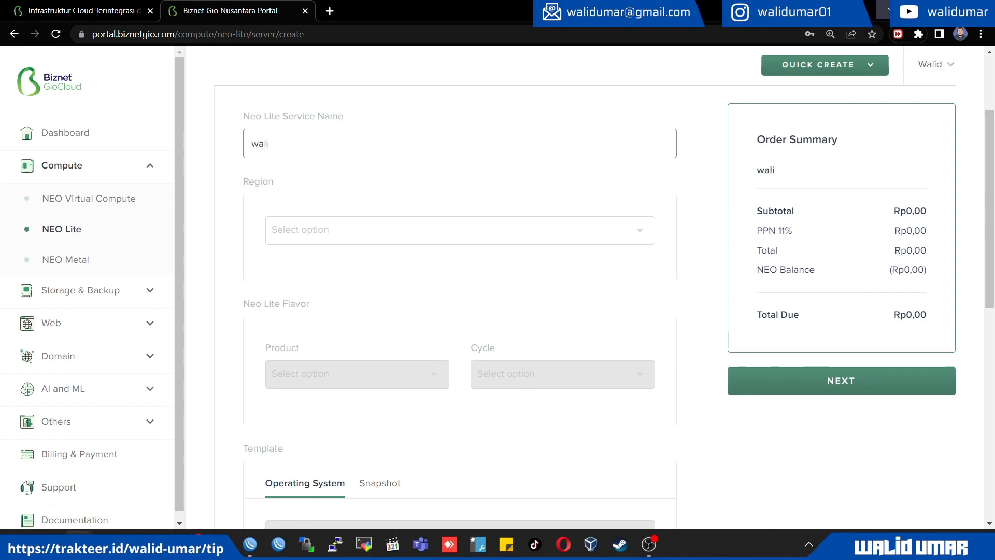
text(dumar_x_bizn)
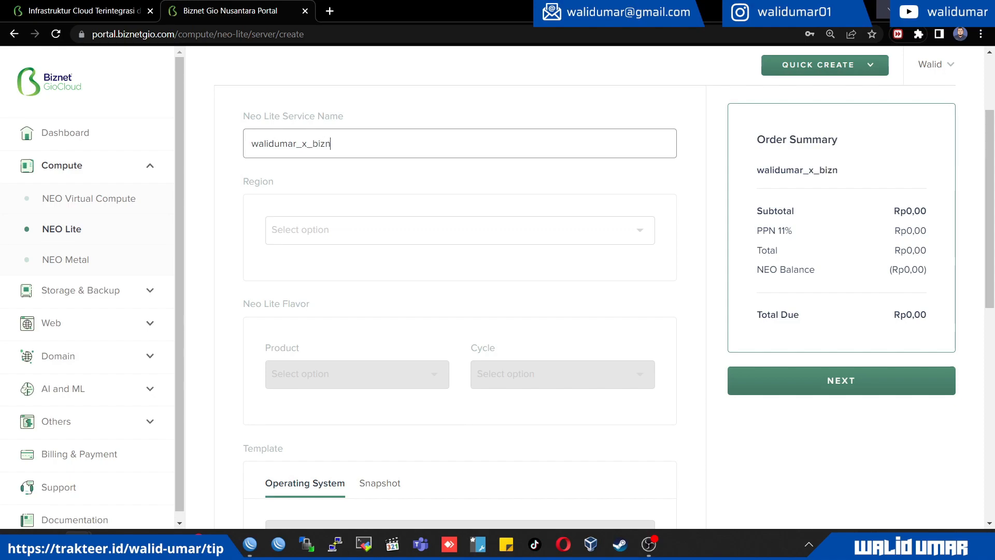
key(Tab)
key(Return)
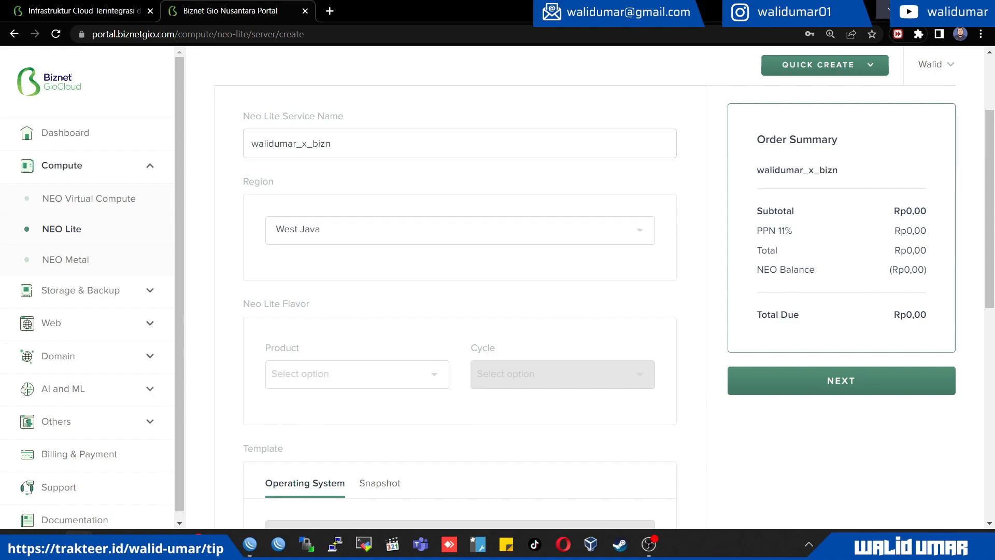
Choose the XS 1.1 product for the Neo Lite flavor with a Monthly billing cycle
scroll(460, 311, down, 1)
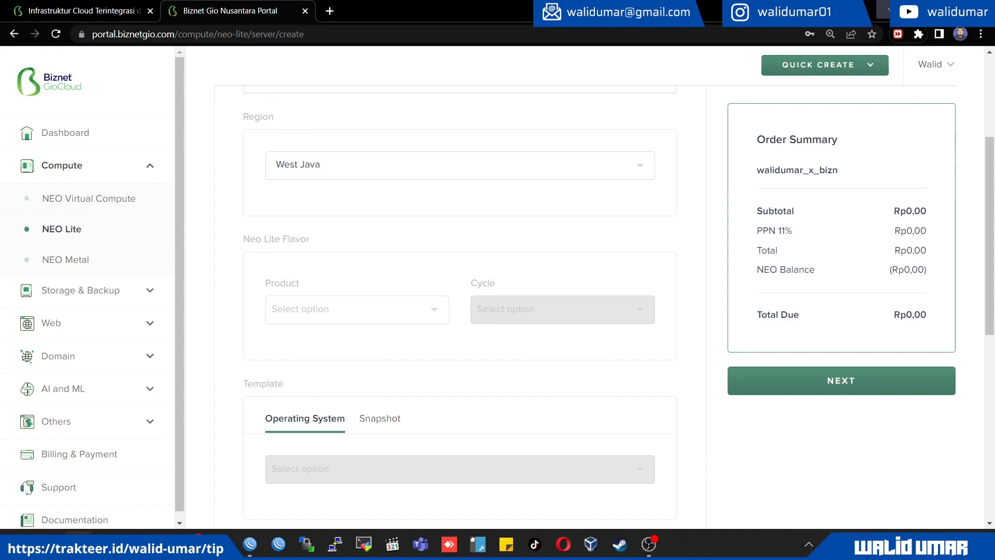
click(357, 310)
key(Return)
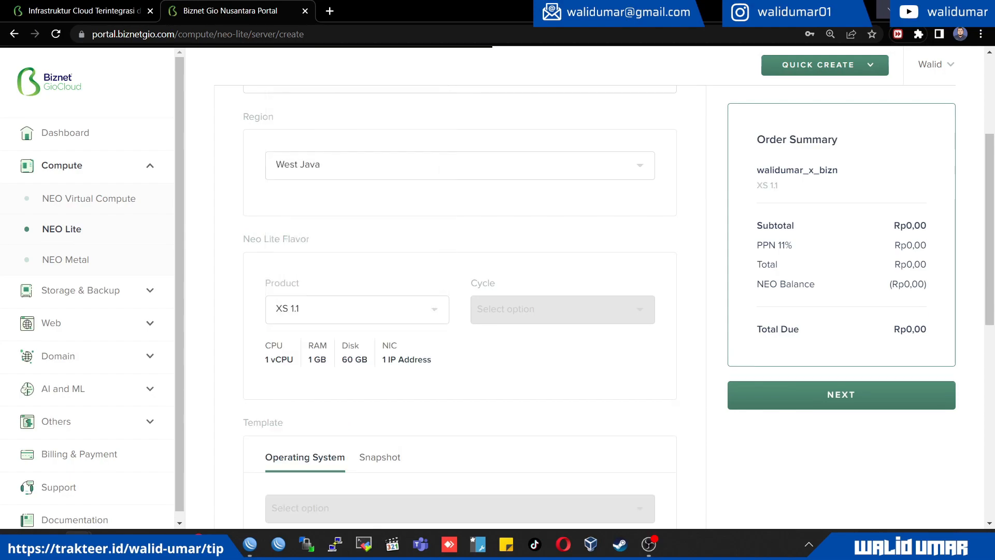
click(563, 310)
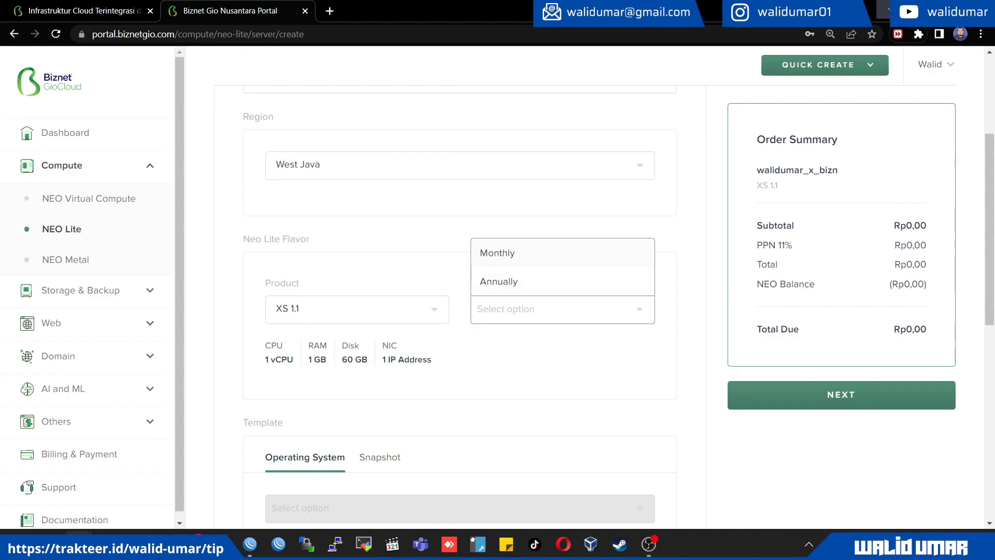
key(Return)
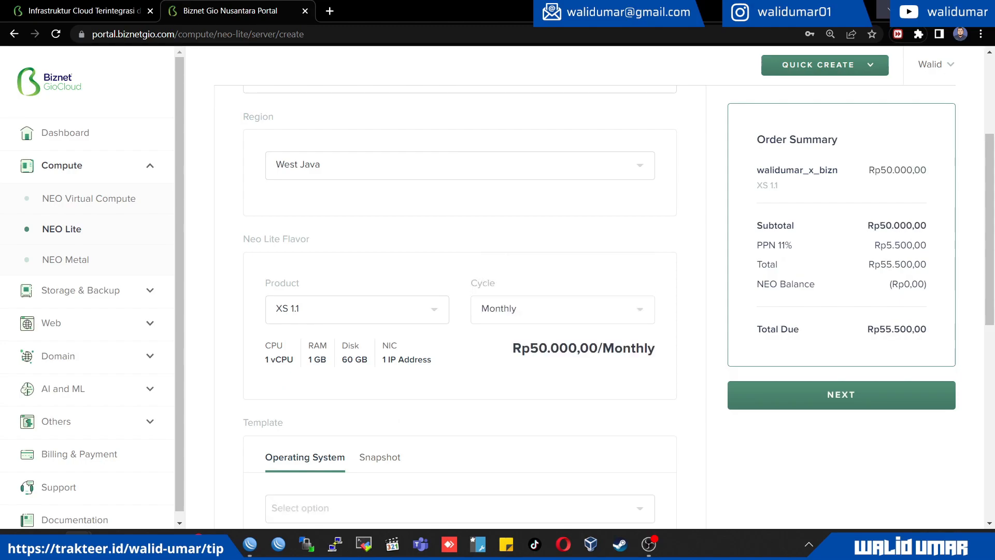
Compare the annual price by switching the billing cycle to Annually and back to Monthly
click(563, 309)
key(Down)
key(Return)
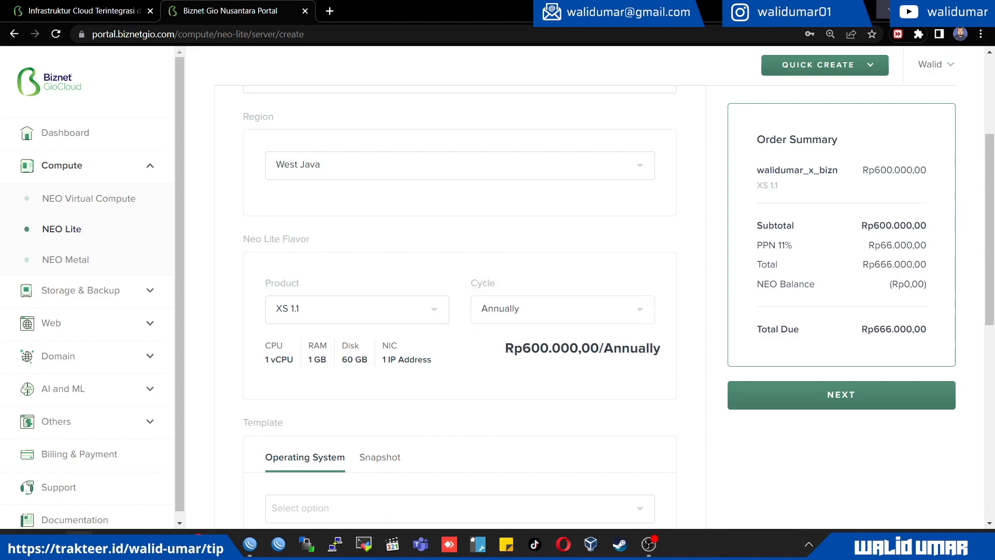
click(563, 310)
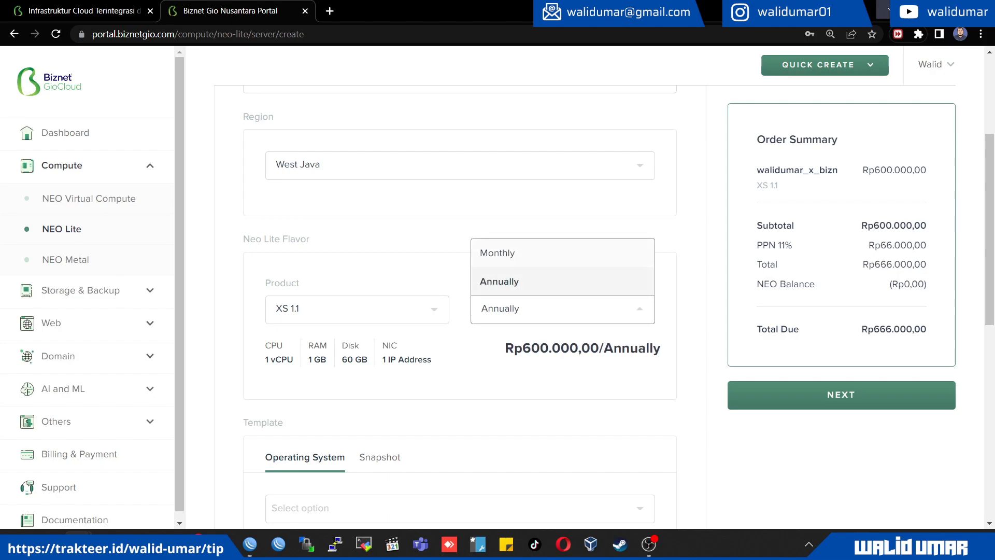
key(Up)
key(Return)
Select Ubuntu-22.04 as the operating system template for the server
scroll(459, 311, down, 1)
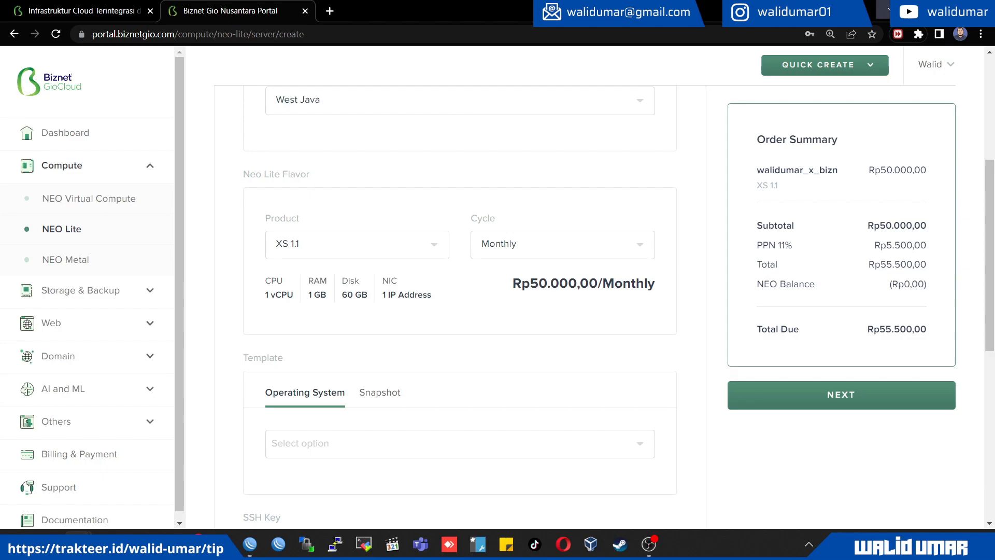
scroll(460, 311, down, 1)
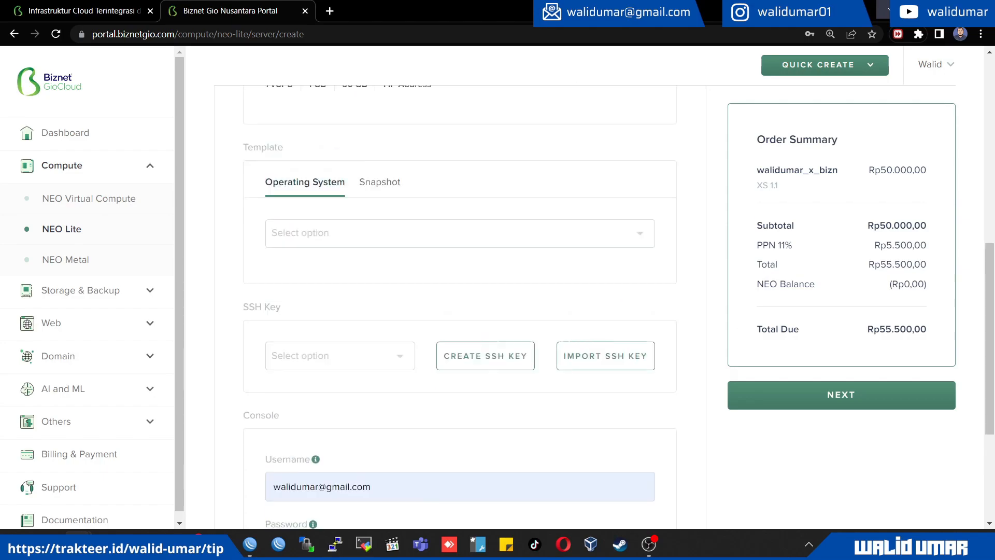
click(380, 328)
click(304, 328)
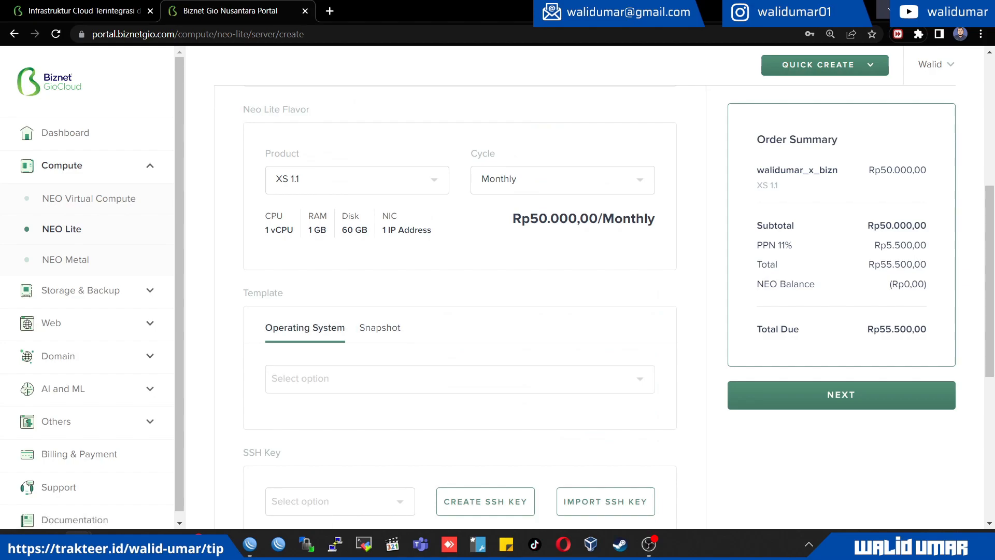
click(460, 379)
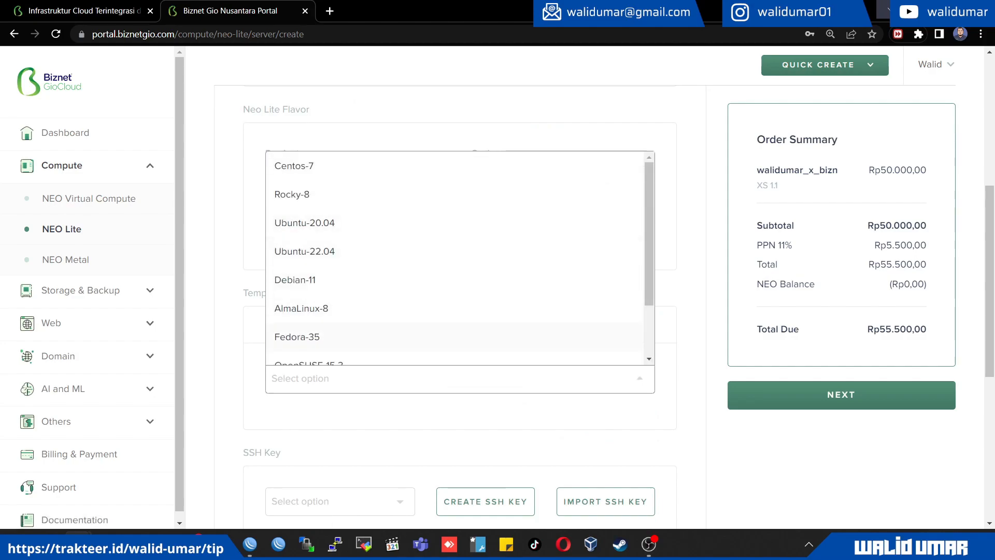
scroll(460, 290, down, 3)
scroll(460, 311, up, 3)
click(460, 251)
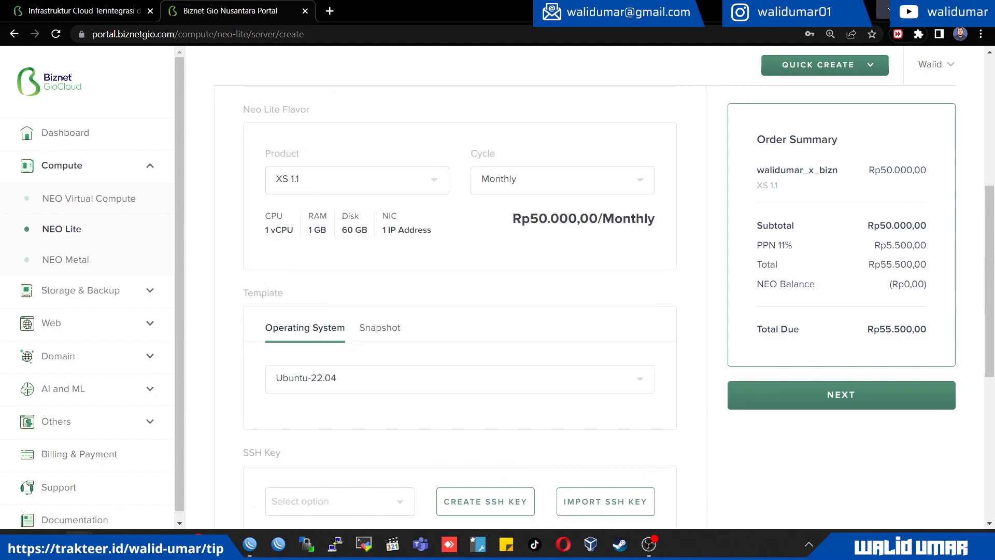
Replace the autofilled console username with the owner's own username
scroll(459, 250, down, 3)
scroll(460, 305, down, 5)
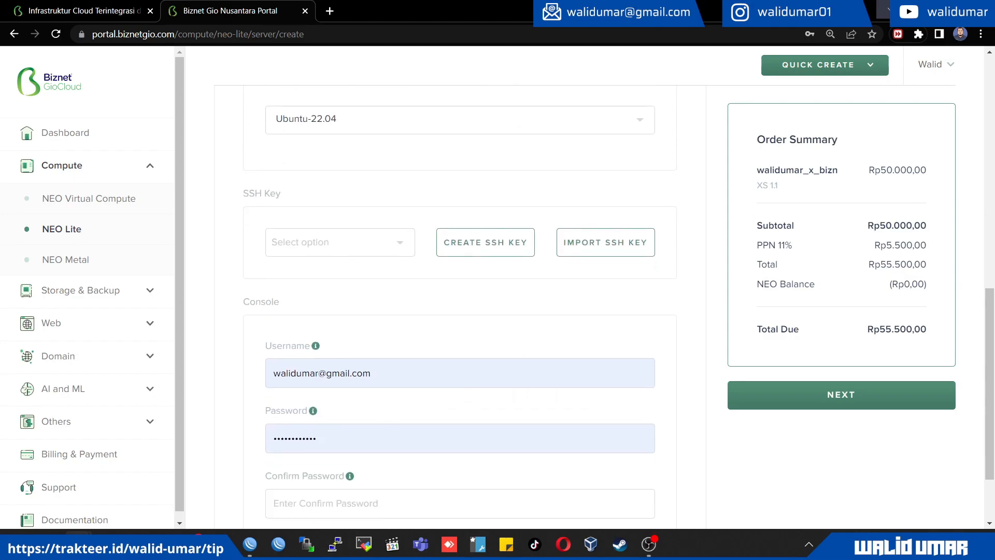
click(374, 276)
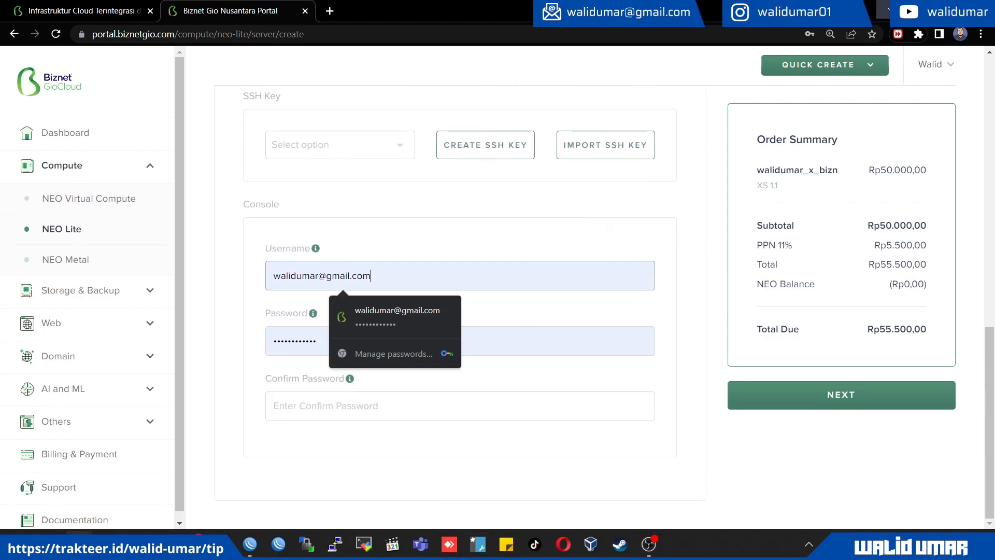
key(ctrl+a)
text(walid)
key(BackSpace)
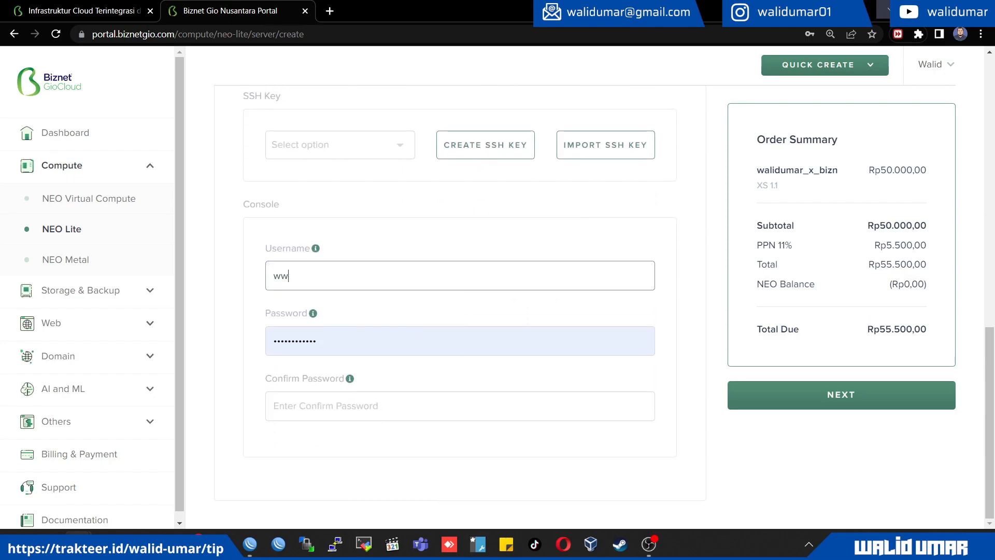
text(dumar)
Enter the console password and repeat it in the confirmation field
key(Tab)
key(Tab)
text(••••••••••••)
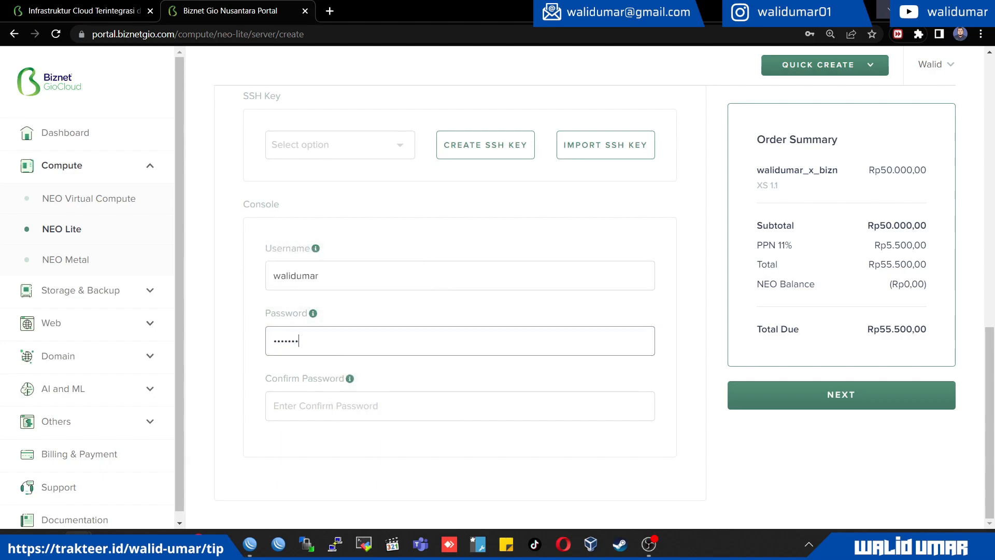
key(Tab)
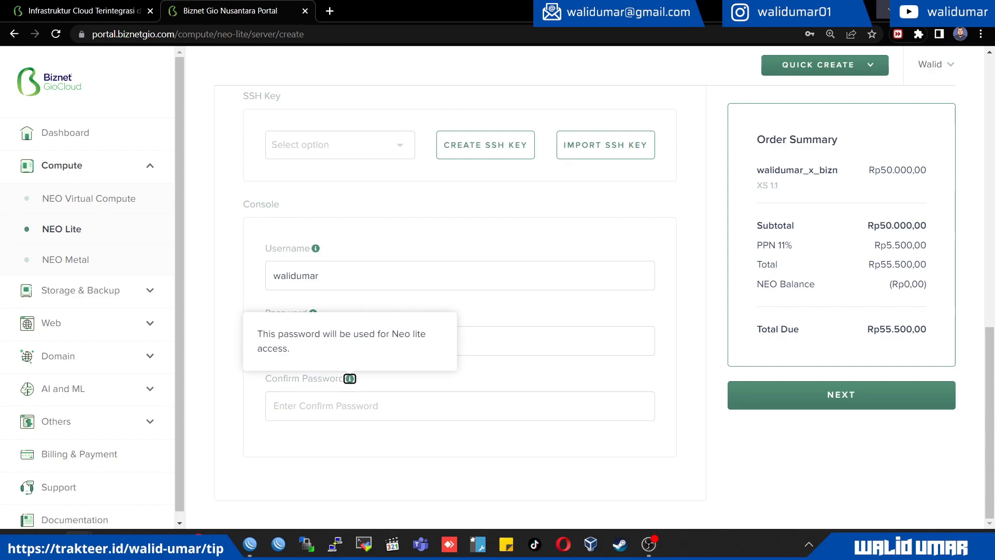
key(Tab)
text(••••••••••••)
key(Tab)
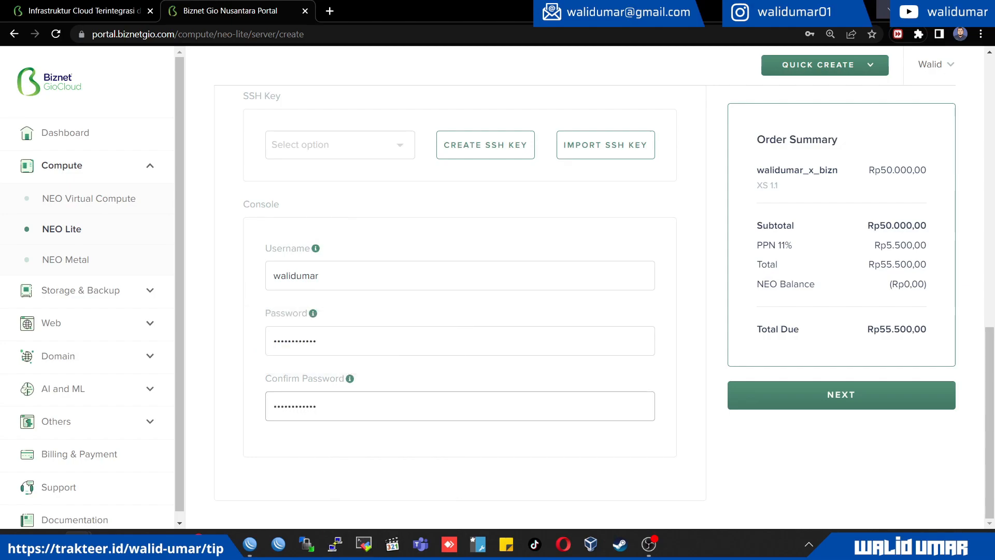
Try to continue to the order review without an SSH key selected
scroll(461, 307, up, 1)
scroll(460, 307, up, 4)
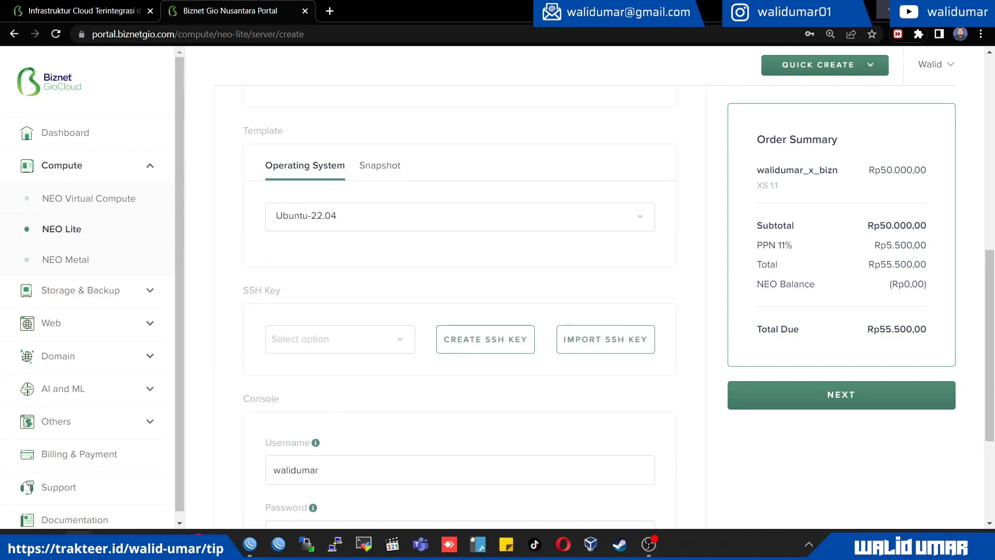
click(842, 395)
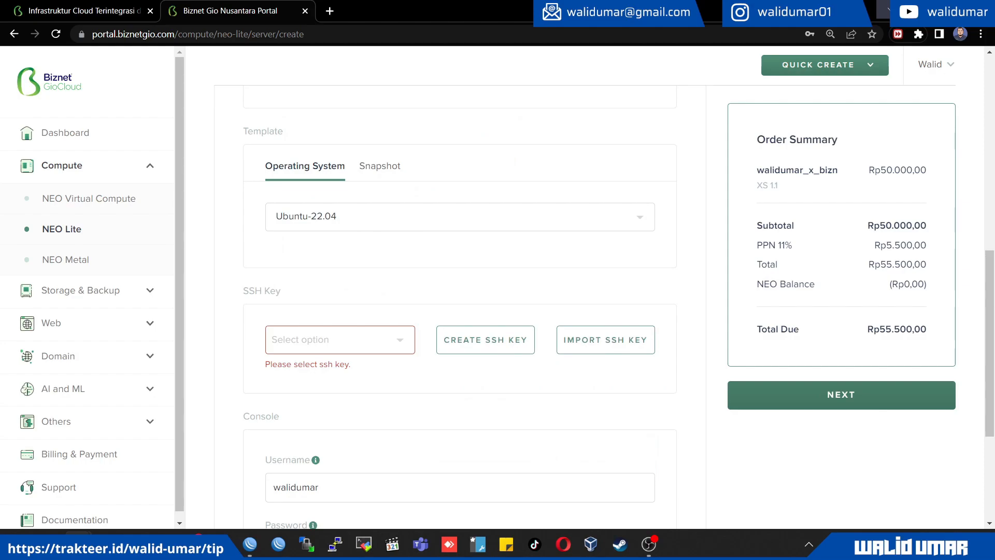
Create an SSH key named neolitevps and save neolitevps.pem in the Downloads folder
click(340, 340)
click(340, 340)
click(485, 340)
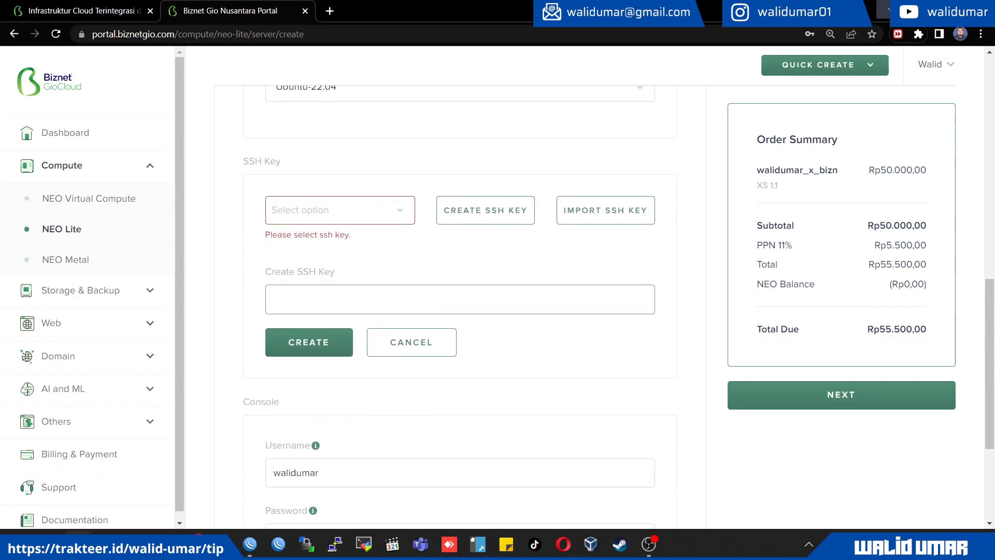
text(walidumar)
key(ctrl+a)
text(neolitevps)
key(Return)
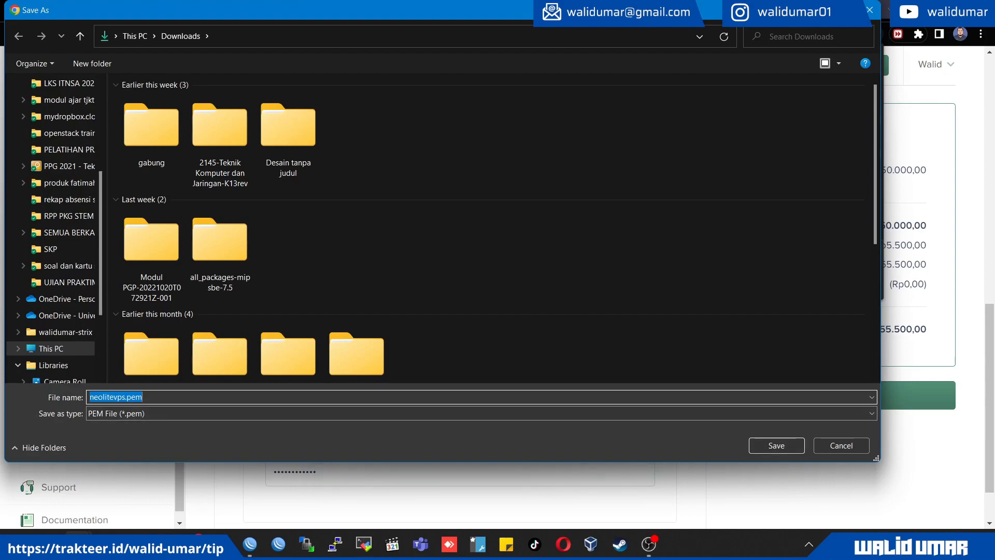
click(777, 445)
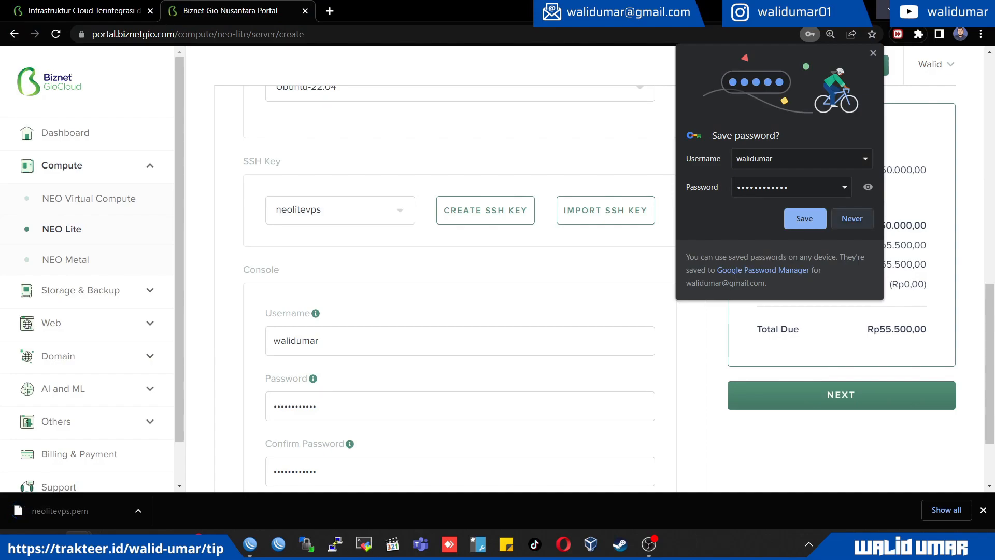
Decline saving the password in the browser and try again to continue to the order review
click(853, 218)
scroll(852, 218, down, 2)
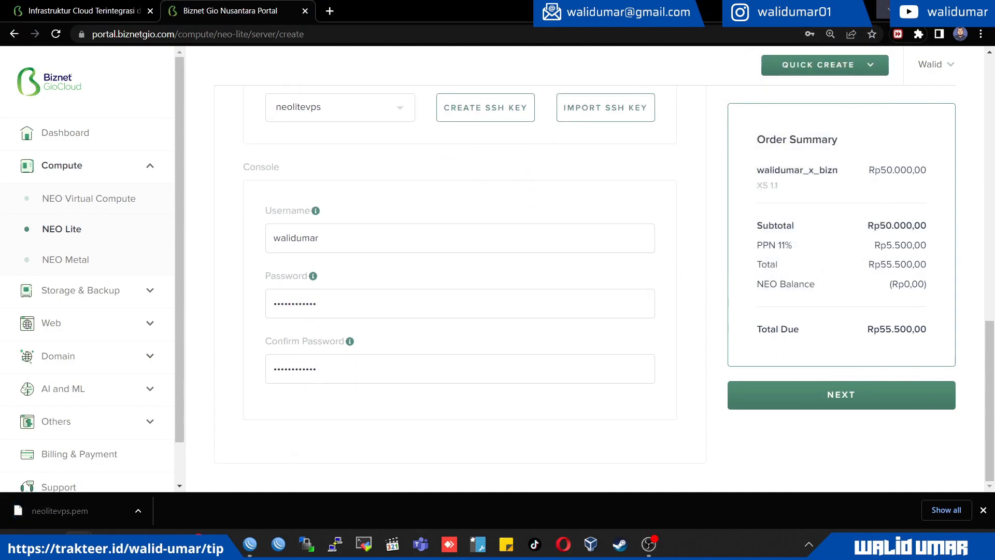
click(842, 395)
Correct the service name by removing both underscores and completing its ending as "biznet"
scroll(460, 288, up, 4)
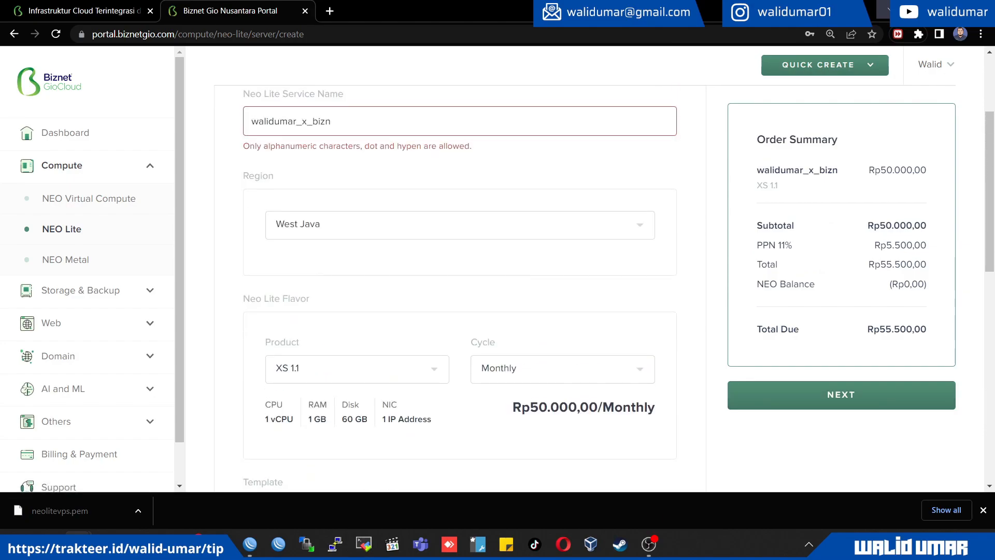
scroll(460, 288, up, 2)
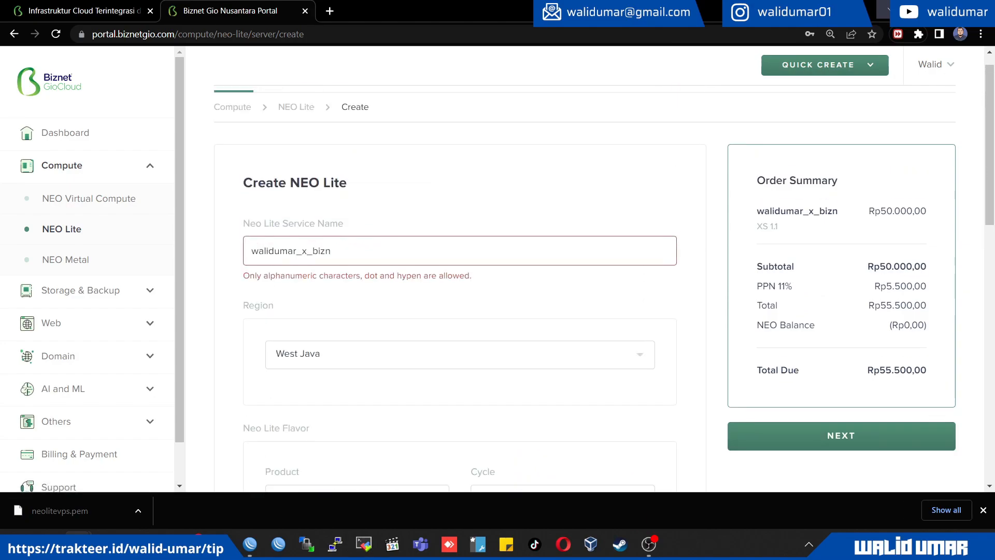
key(Left)
key(Left)
key(Left)
key(BackSpace)
key(Left)
key(BackSpace)
key(BackSpace)
text(r)
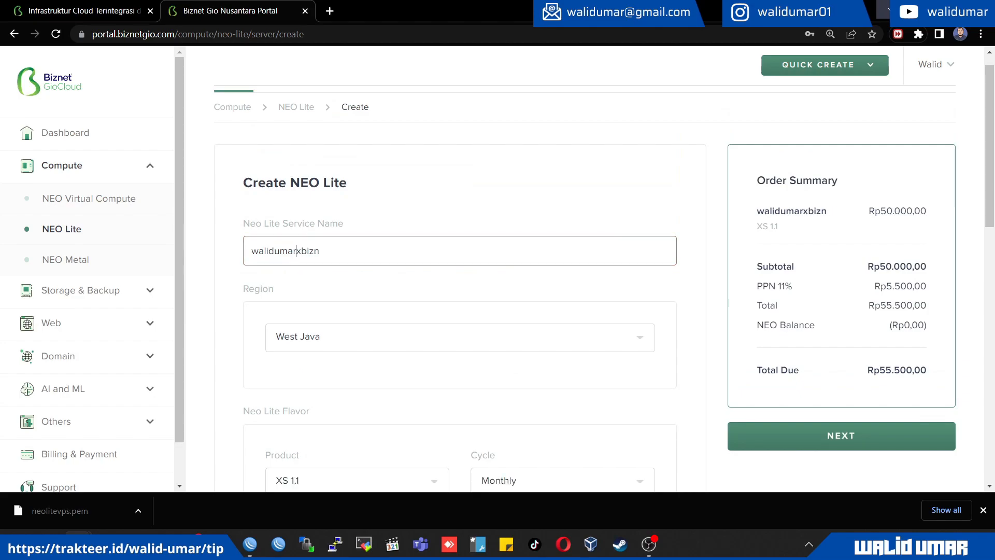
key(End)
text(et)
Continue to the package details and review the NEO Lite order
scroll(460, 285, down, 10)
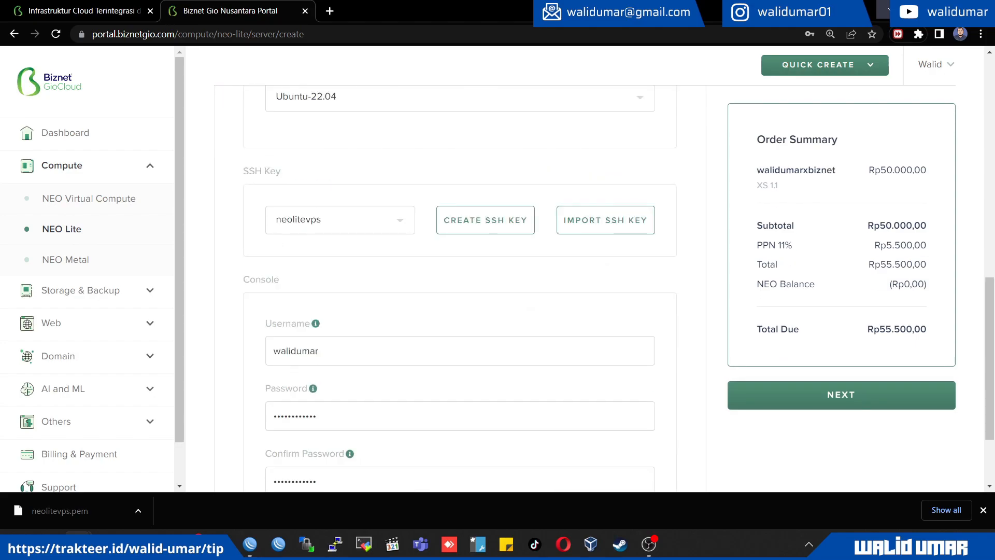
scroll(459, 285, down, 2)
click(841, 395)
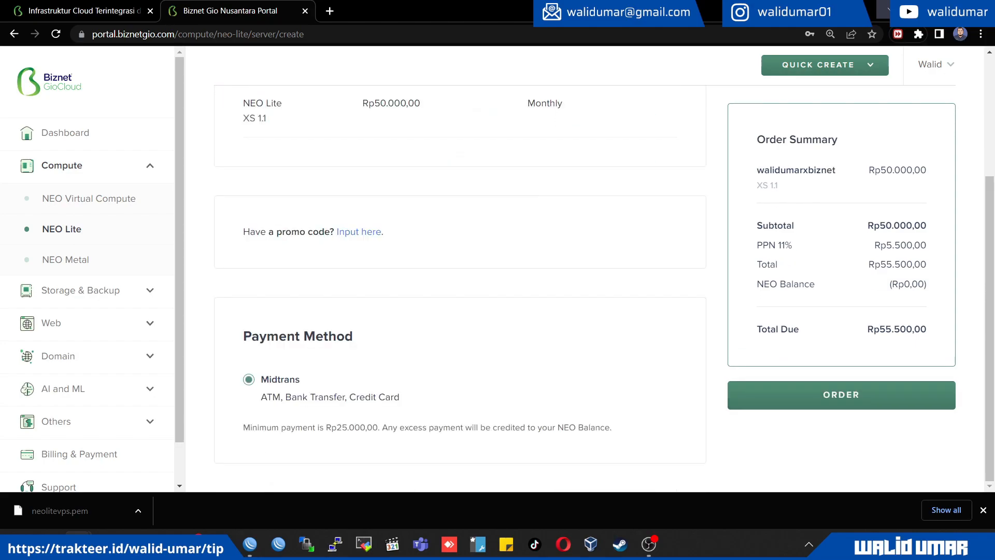
scroll(585, 285, up, 4)
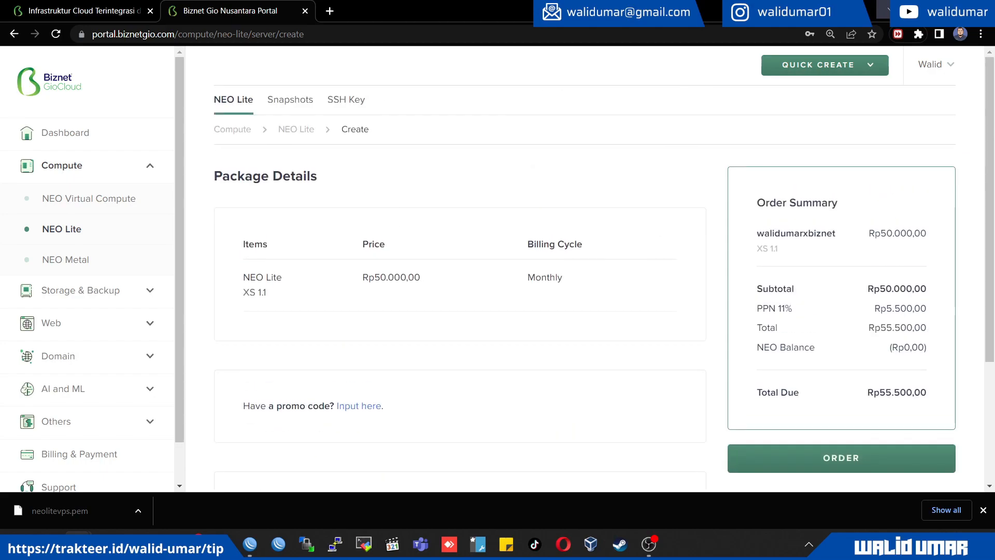
Redeem the promo code on the monthly NEO Lite XS 1.1 package and place the order
scroll(585, 285, down, 3)
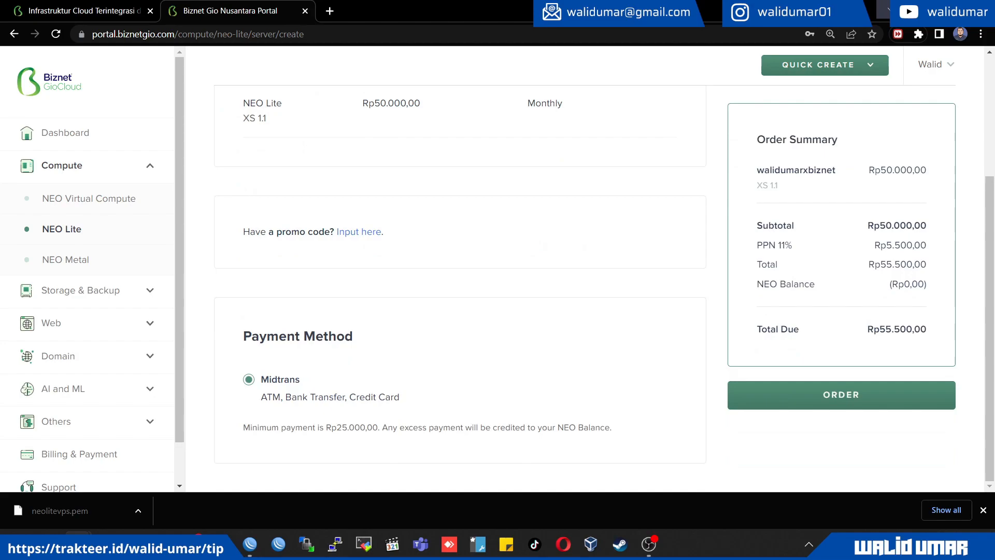
scroll(585, 285, up, 3)
scroll(585, 285, down, 3)
scroll(585, 285, up, 3)
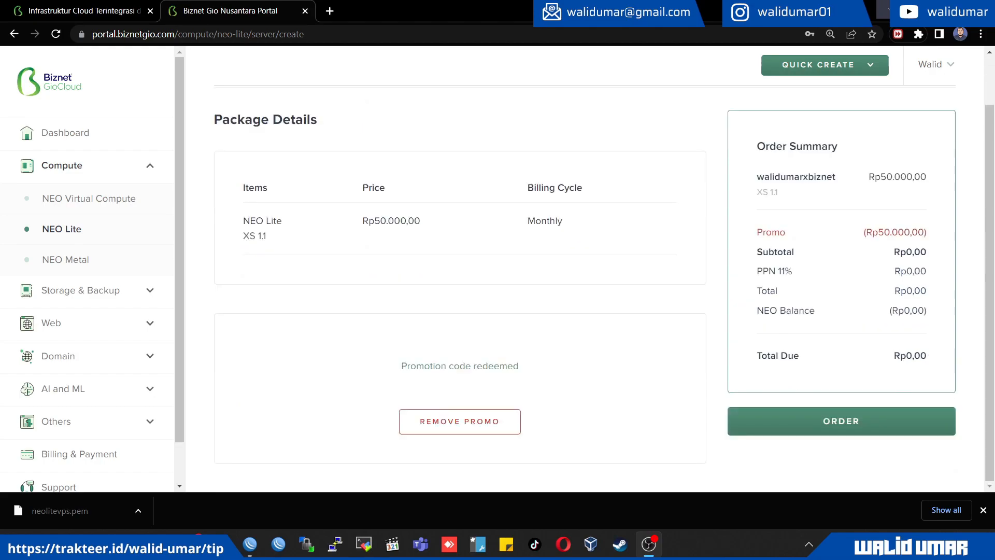
click(841, 421)
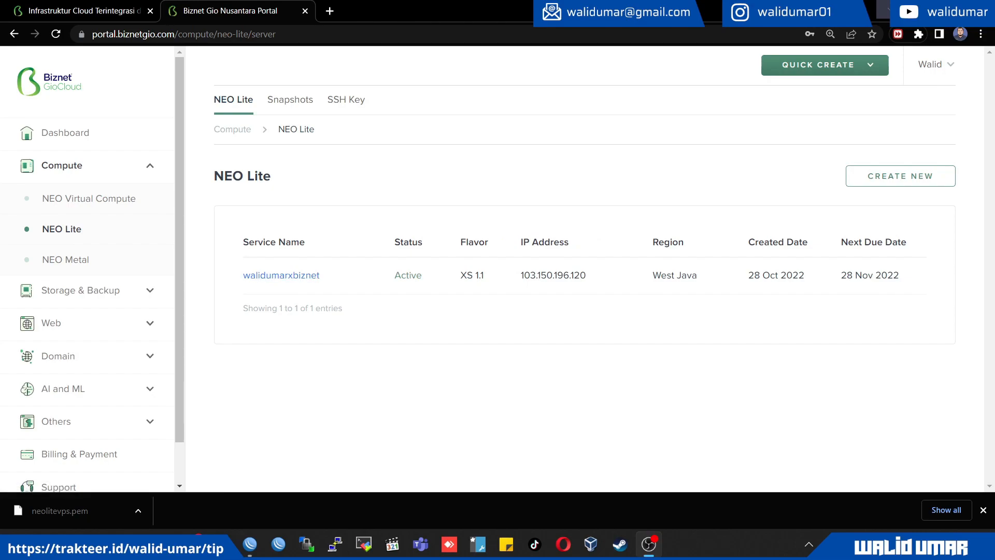
Copy the IP address of the active XS 1.1 server from the NEO Lite service list
double_click(408, 276)
click(408, 276)
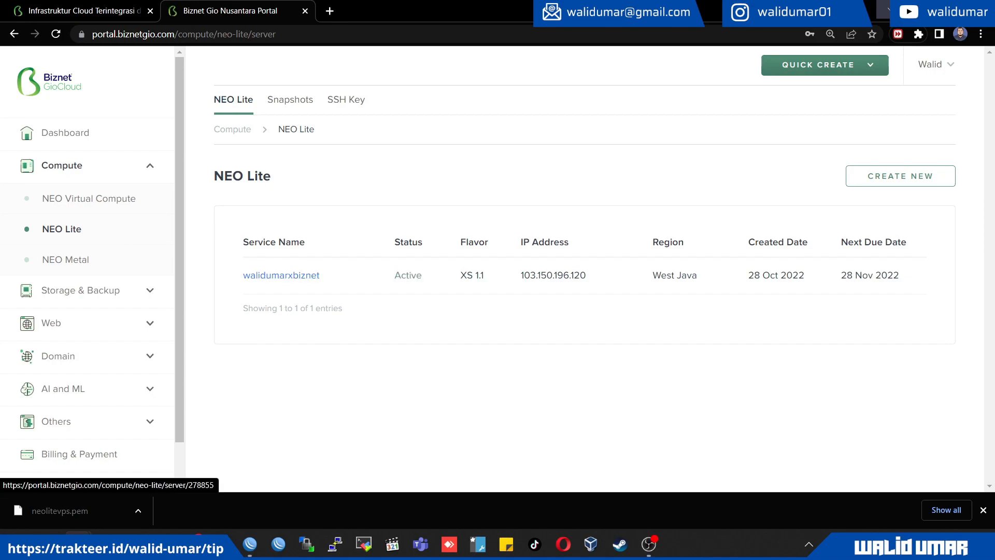
double_click(553, 276)
right_click(565, 276)
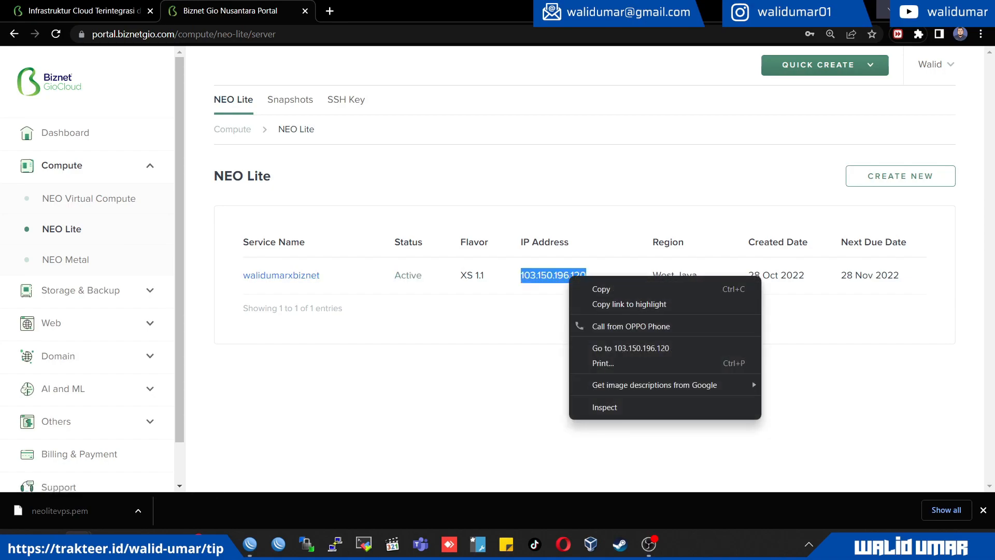
click(590, 288)
click(591, 287)
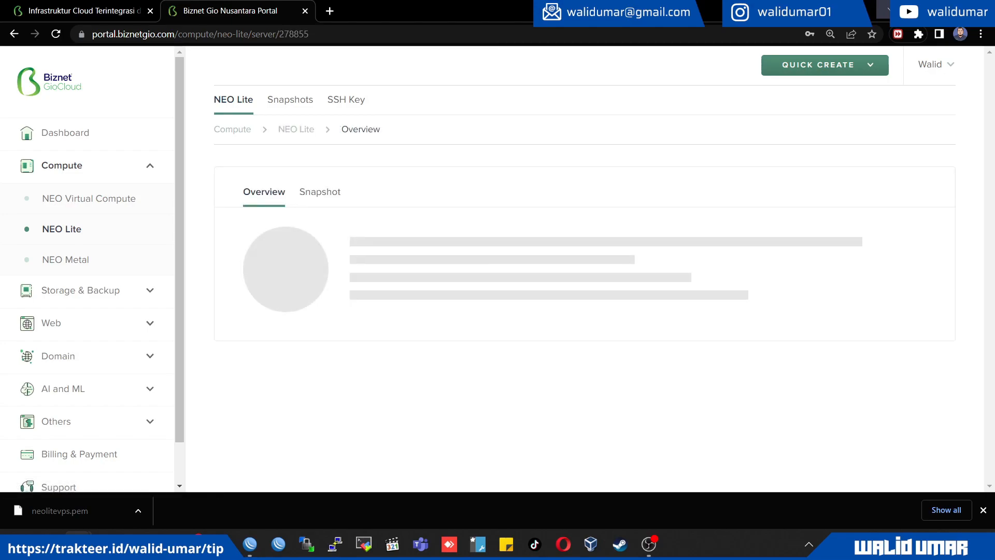
Review the new server's overview, including its SSH and console access details, and open its console
scroll(570, 259, down, 5)
scroll(570, 259, down, 3)
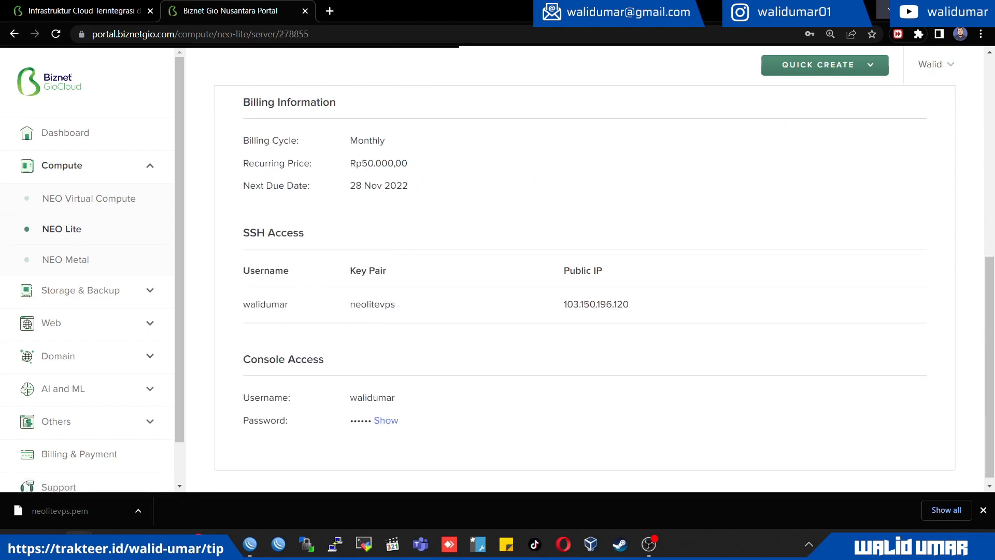
scroll(570, 259, up, 8)
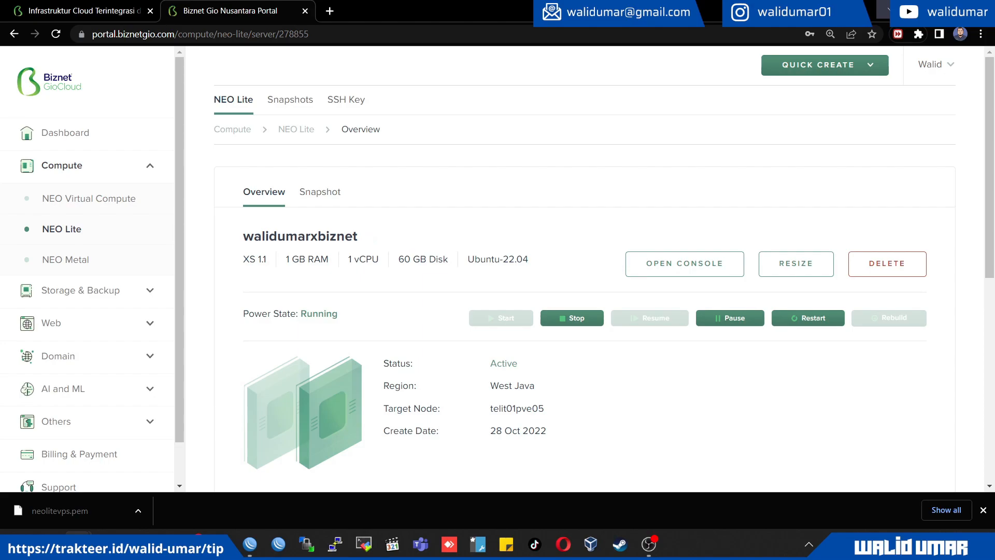
click(684, 264)
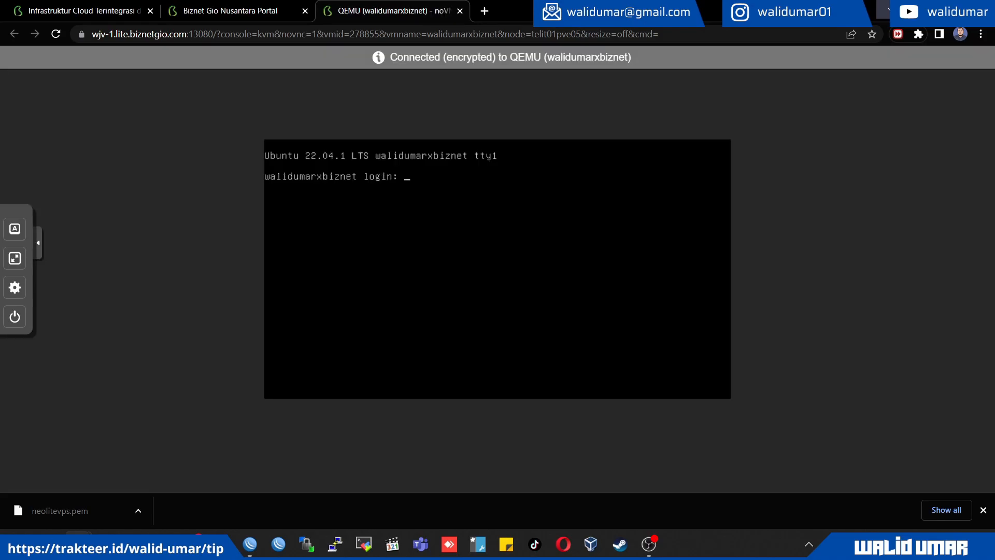
Log in to the Ubuntu server console with the console username and password
text(walidumar)
key(Return)
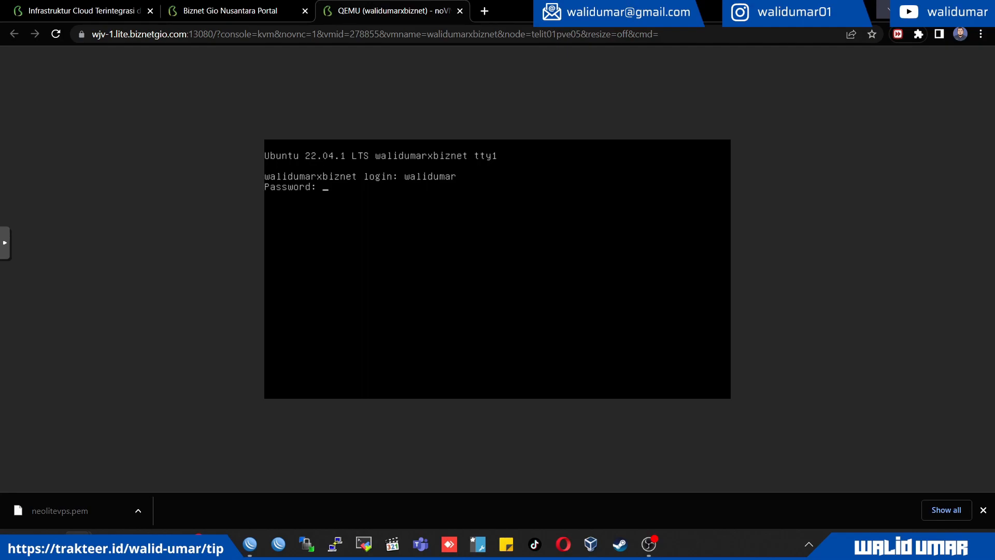
key(Return)
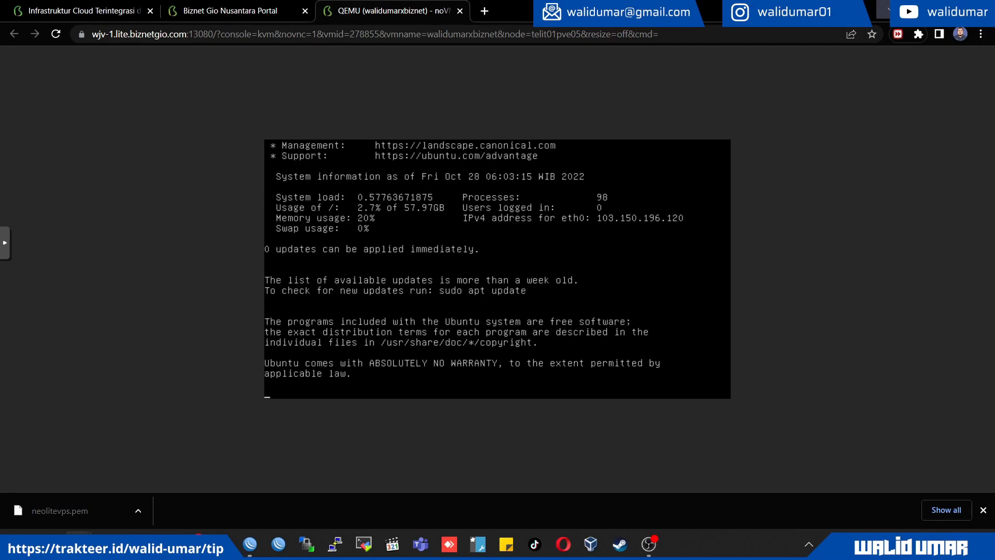
Test the server's internet connection by pinging google.com, and stop the ping after several replies
text(ping google.com)
key(Return)
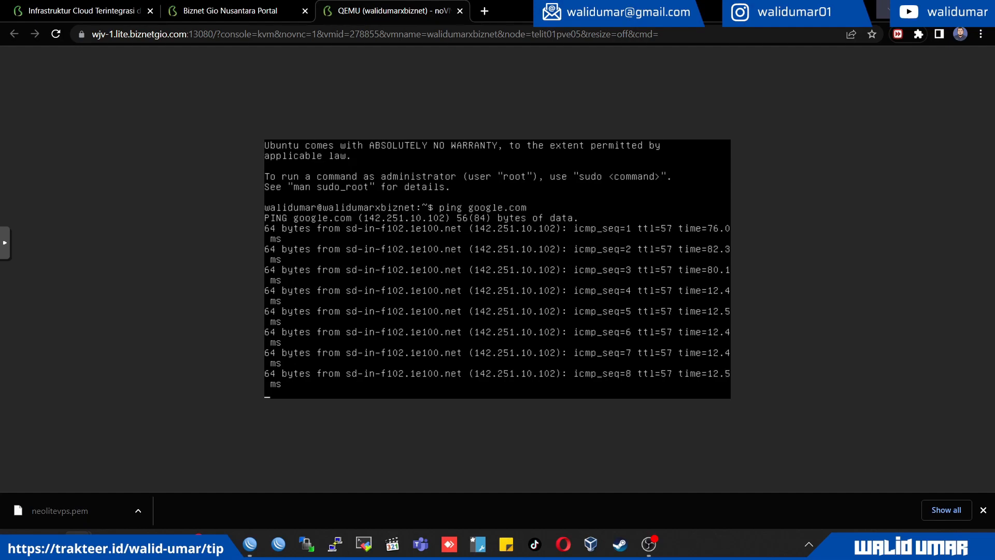
key(ctrl+c)
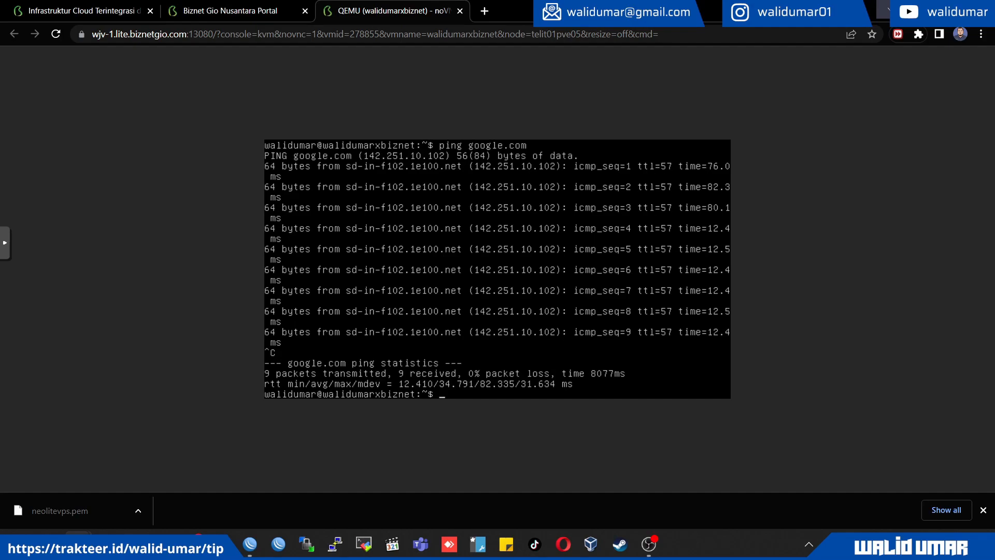
Enlarge the console page to 150% zoom and close the browser's downloads bar
click(982, 34)
click(943, 156)
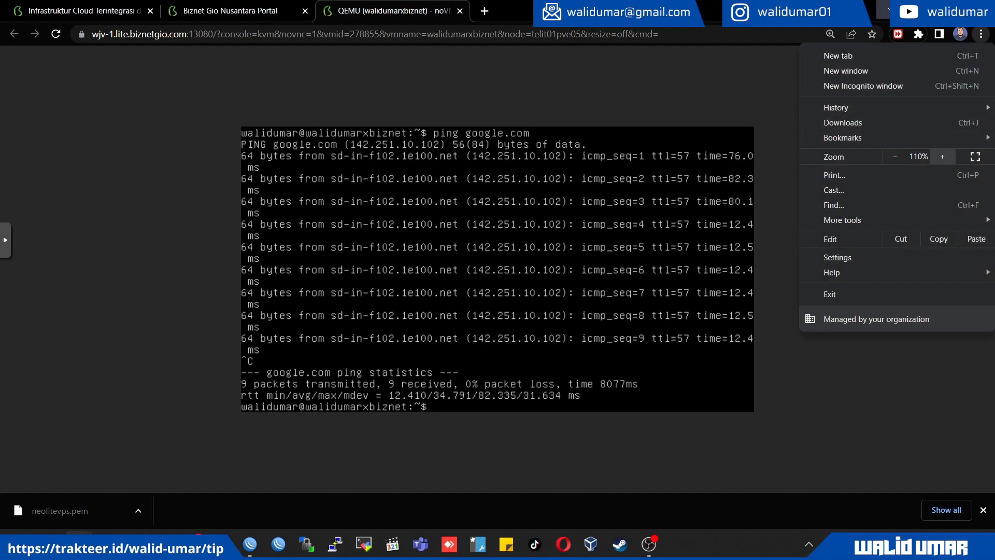
click(943, 157)
click(942, 156)
click(942, 157)
click(895, 156)
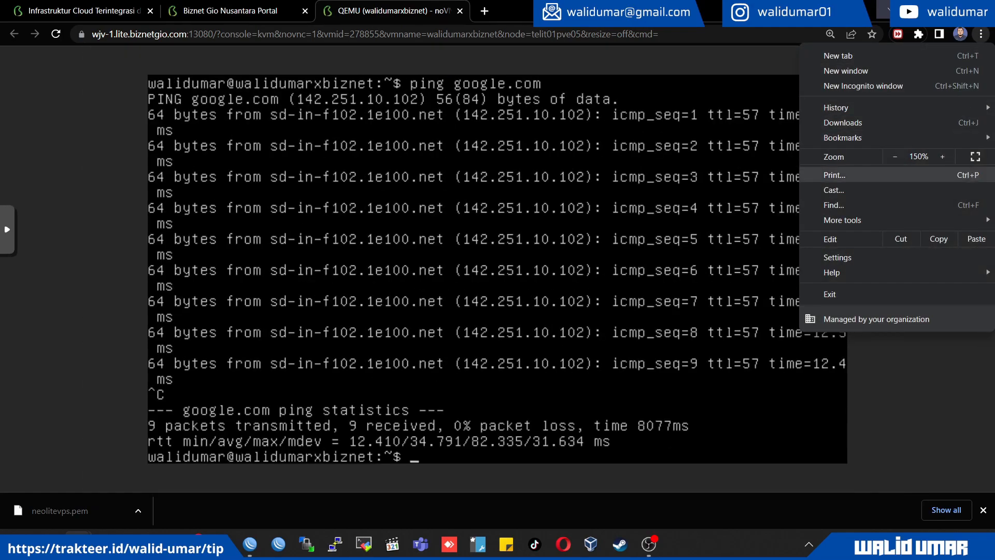
key(Escape)
click(984, 510)
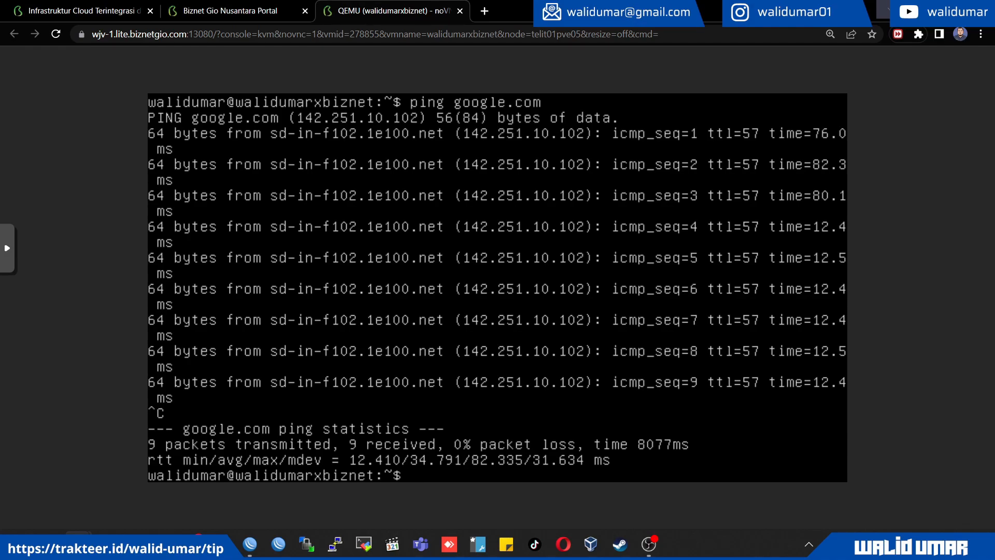
Switch to the root user with sudo su and change to root's home directory with cd
text(sudo su)
key(Return)
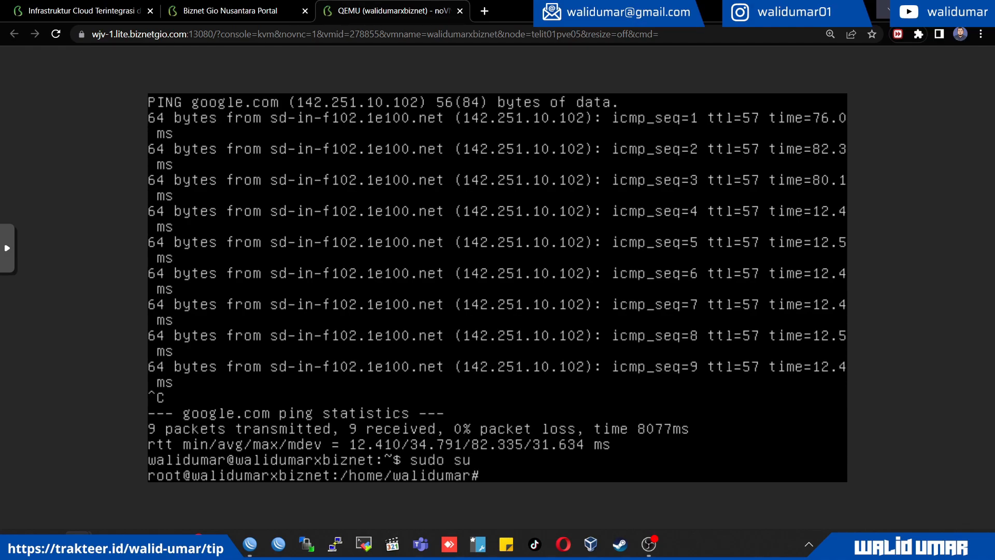
text(cd)
key(Return)
key(Return)
key(Return)
key(Return)
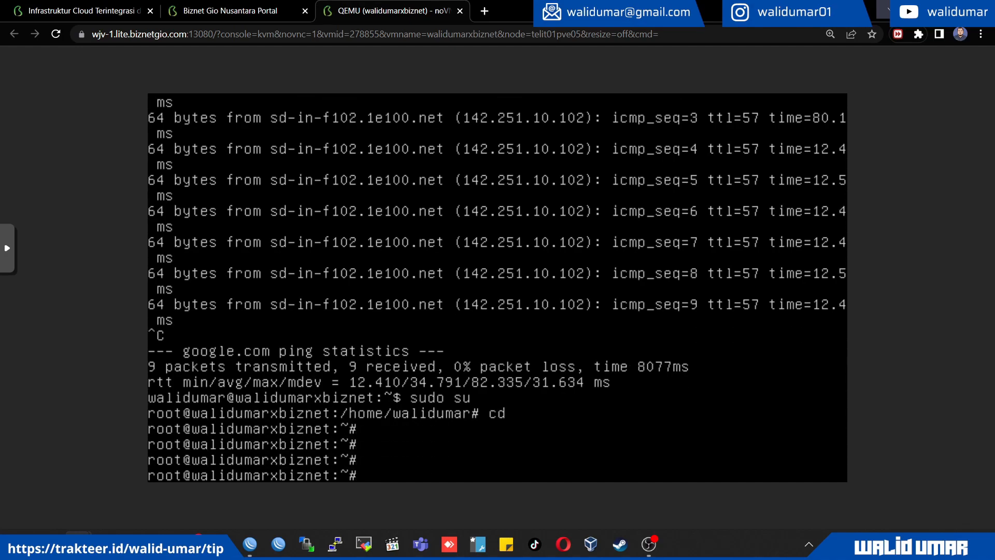
Benchmark the server's hardware and network speed by running wget -qO- bench.sh | bash
text(wwge)
key(BackSpace)
key(BackSpace)
key(BackSpace)
text(get)
key(Return)
text(wget -qO- )
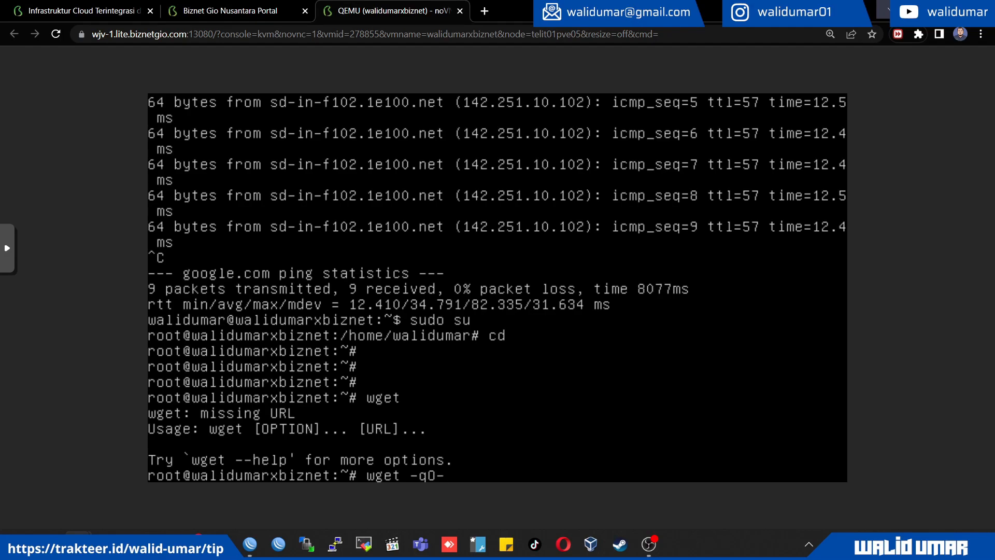
text(bench.sh | bash)
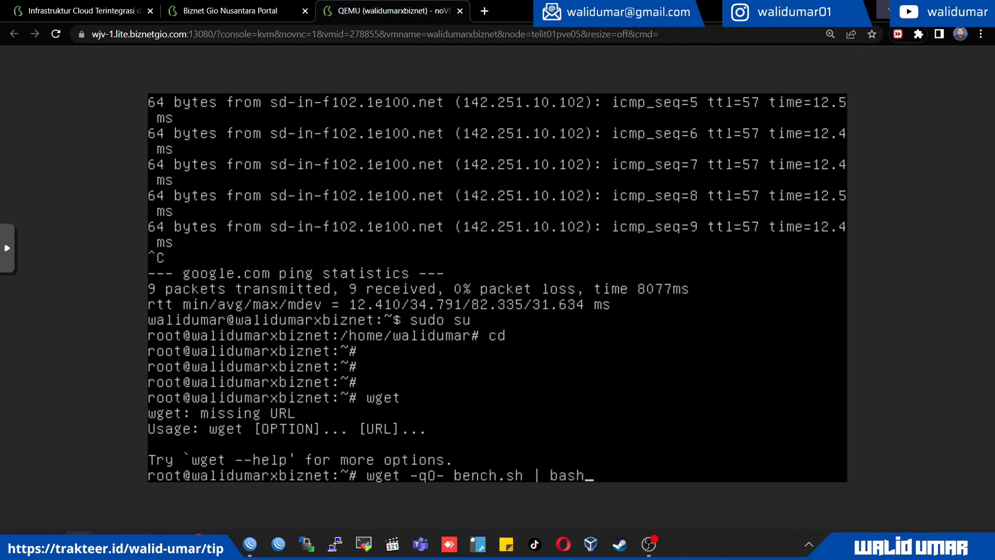
key(Return)
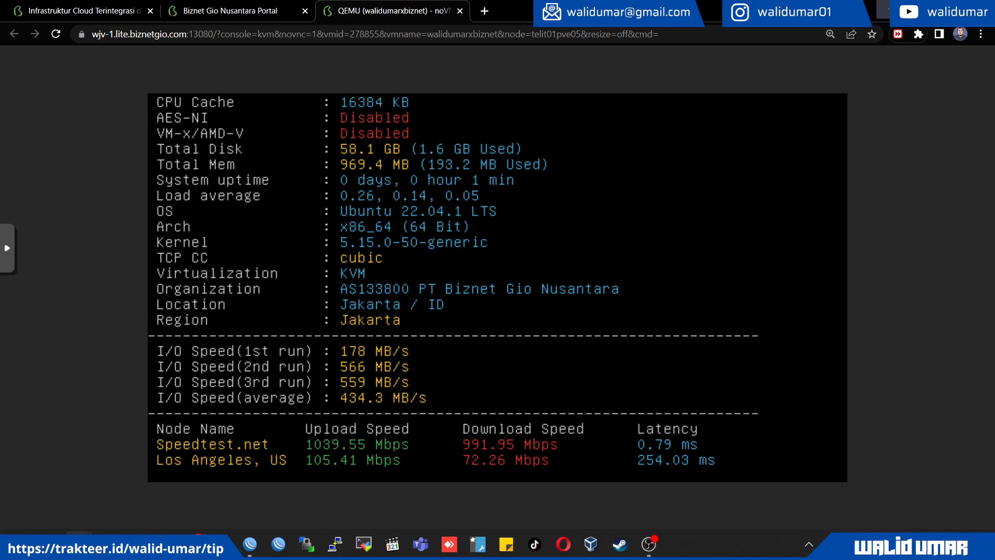
key(alt+Tab)
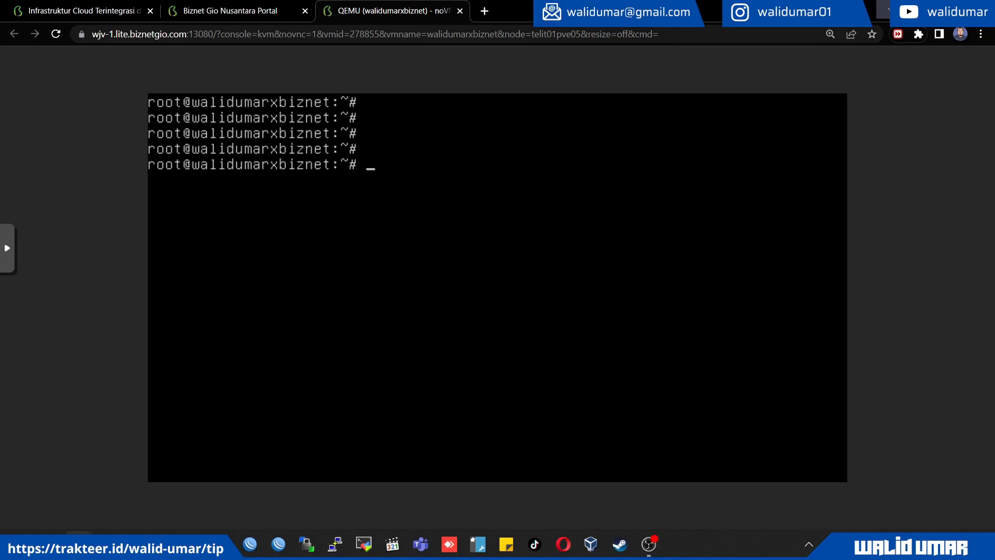
Install the snap package manager on the server with apt install snapd
text(apt install snapd)
key(Return)
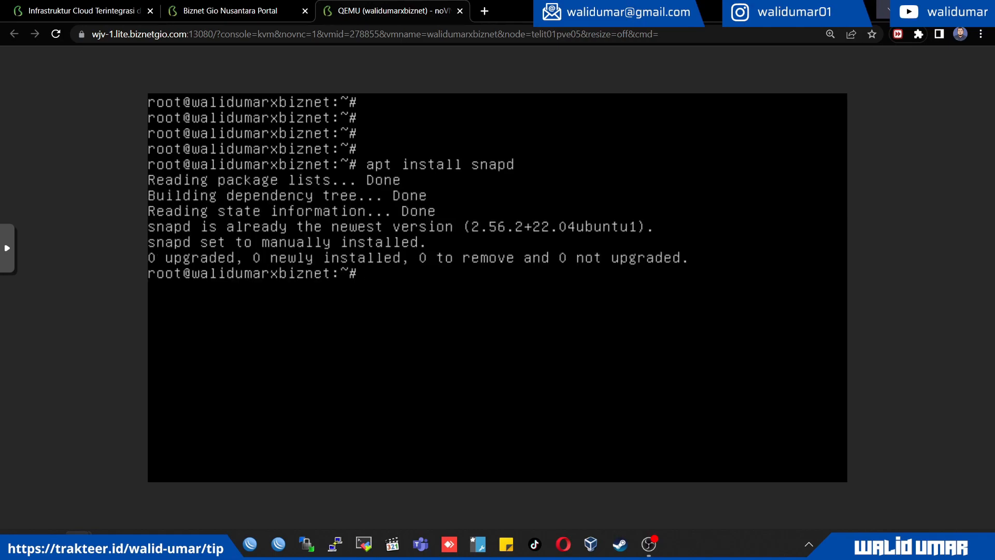
Check the installed snap release by running snap version
text(snap  version)
key(Return)
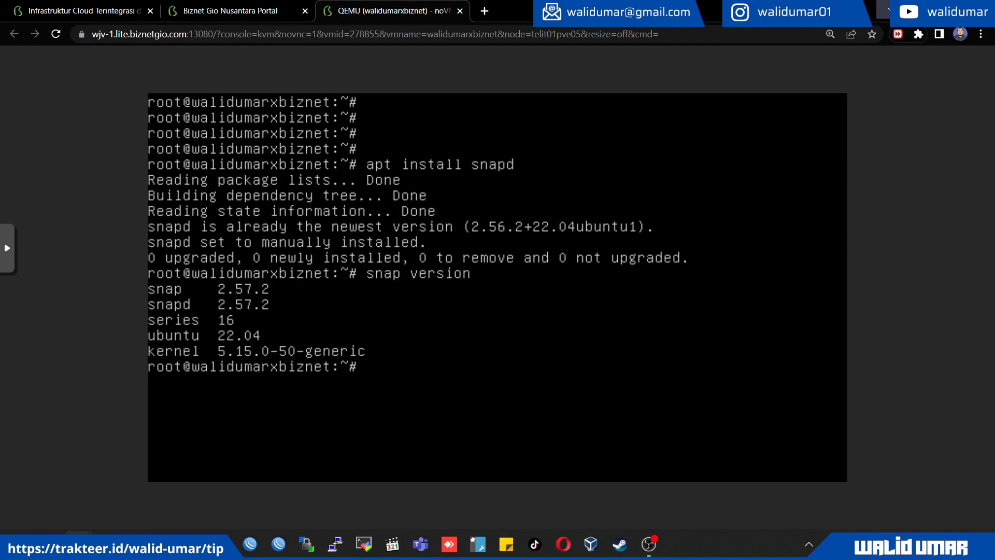
Install Nextcloud on the server with snap install nextcloud
text(snap install)
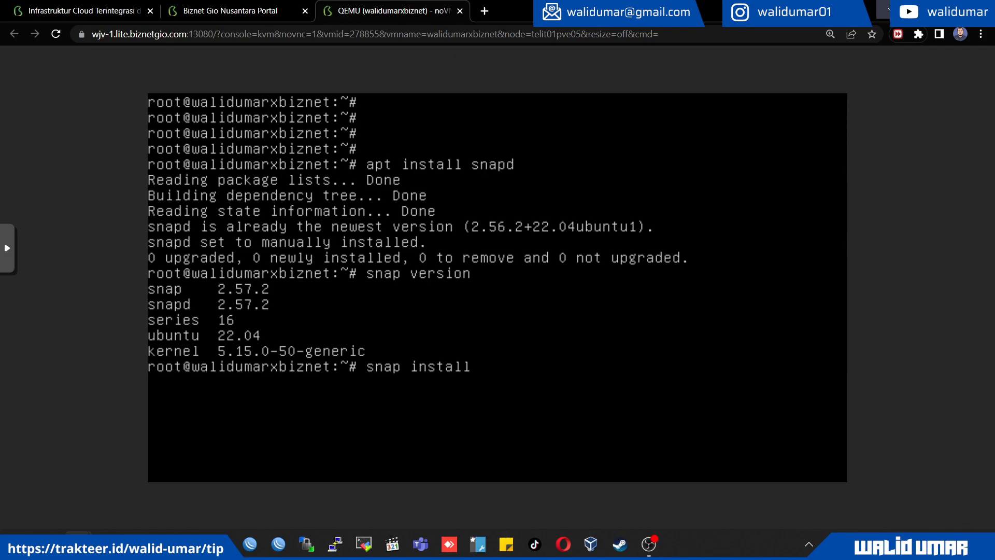
text( nextcloud)
key(Return)
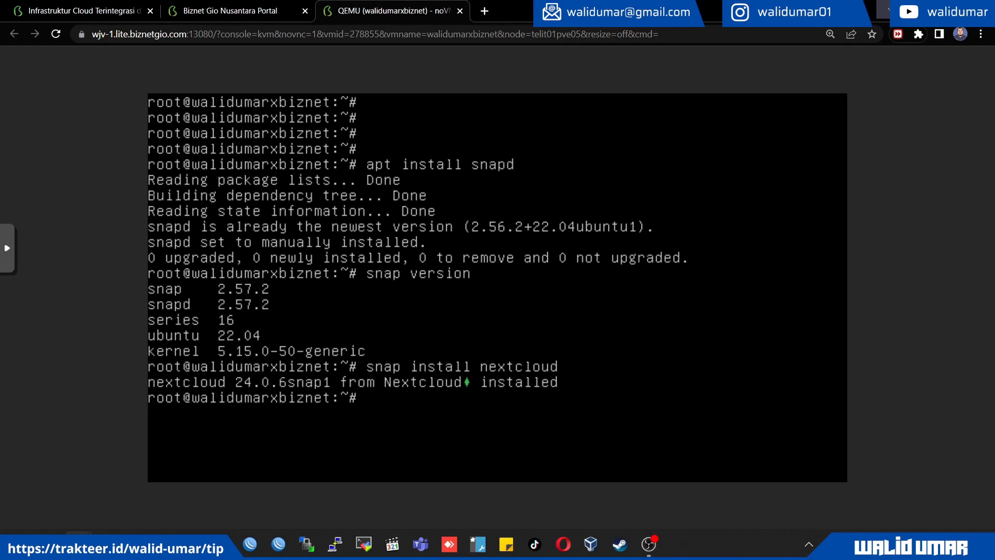
Add a firewall rule for HTTP traffic with ufw allow 80/tcp
text(ufwm)
key(BackSpace)
text(allow 80/tcp)
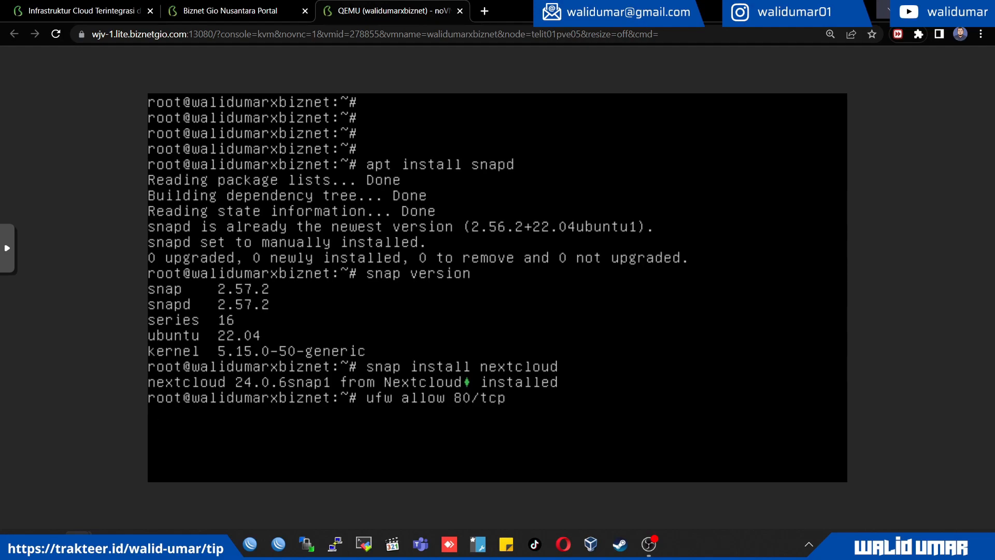
key(Return)
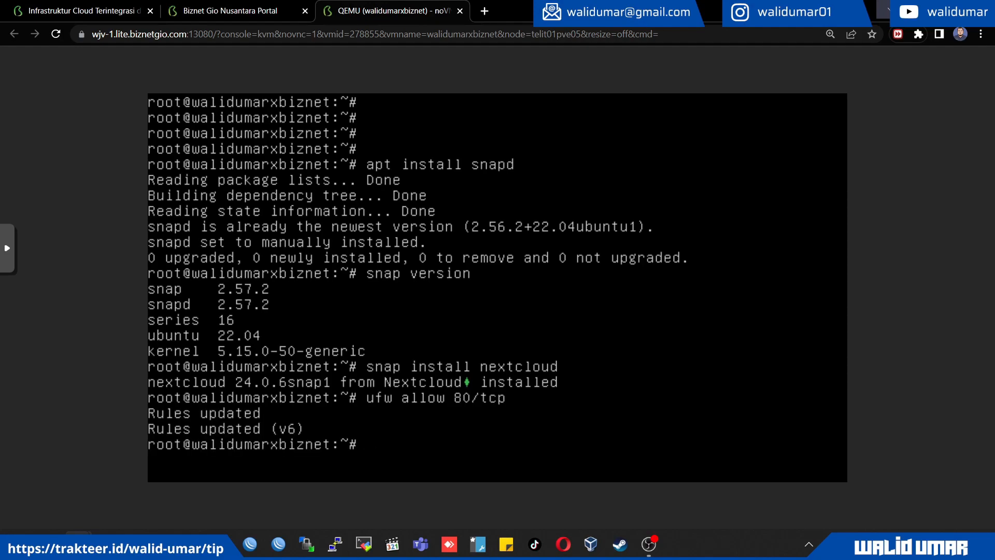
Reuse the previous firewall command with port 443 to run ufw allow 443/tcp
key(Up)
key(Left)
key(Left)
key(Left)
key(Left)
key(BackSpace)
key(BackSpace)
text(443)
key(Return)
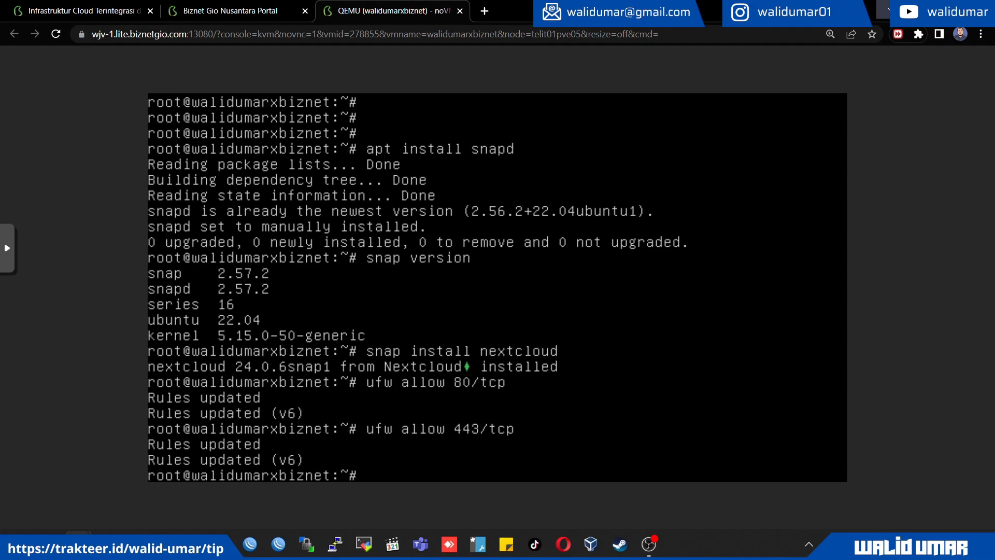
Try to reload the firewall rules with ufw reload
text(ufw reload)
key(Return)
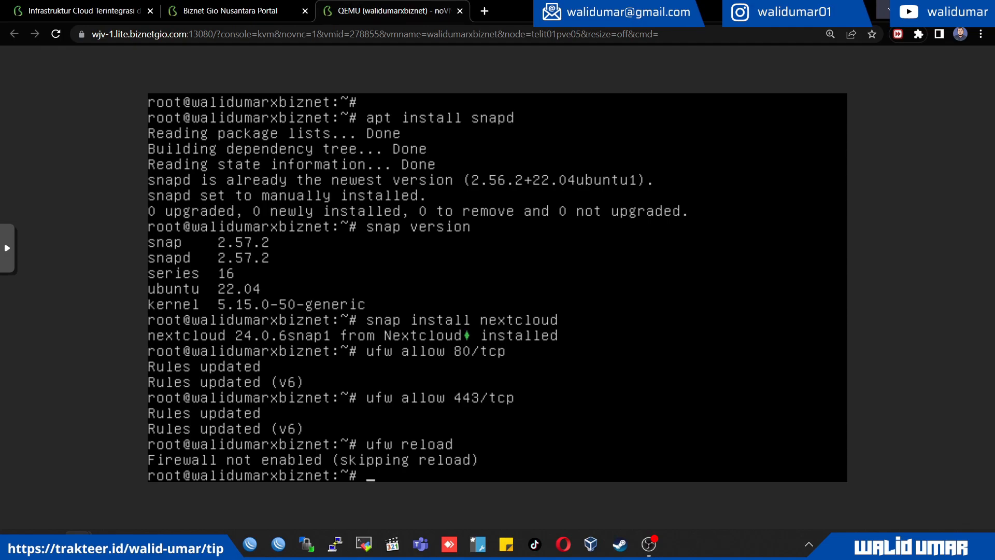
Copy the server's public IP from the portal's SSH Access details and open that address in a new browser tab
click(230, 10)
scroll(584, 335, down, 6)
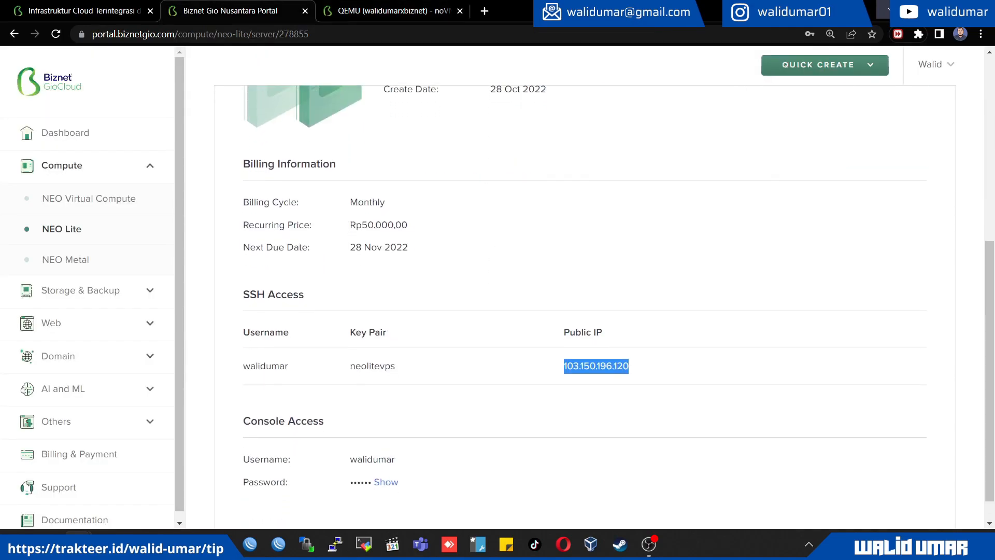
right_click(584, 335)
click(609, 346)
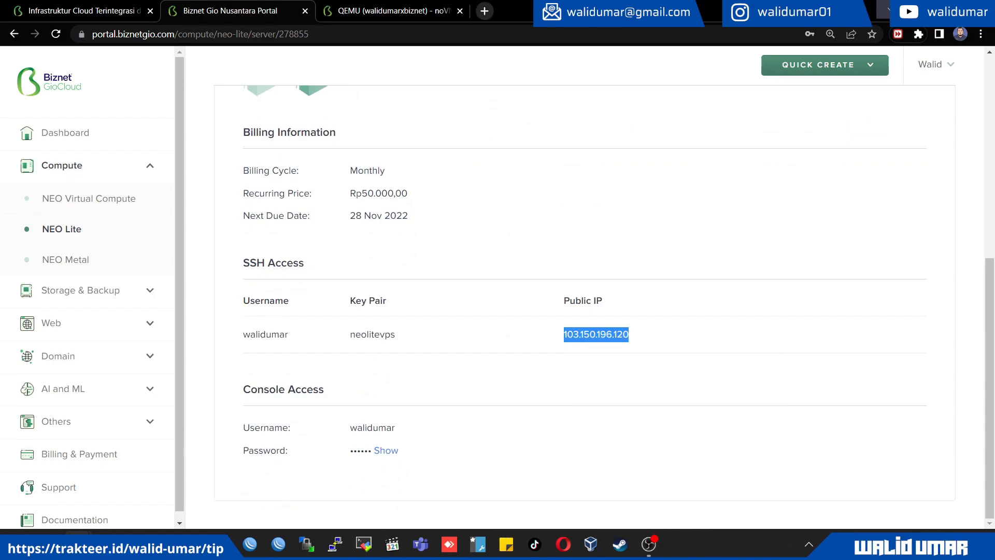
click(485, 10)
key(ctrl+v)
key(Return)
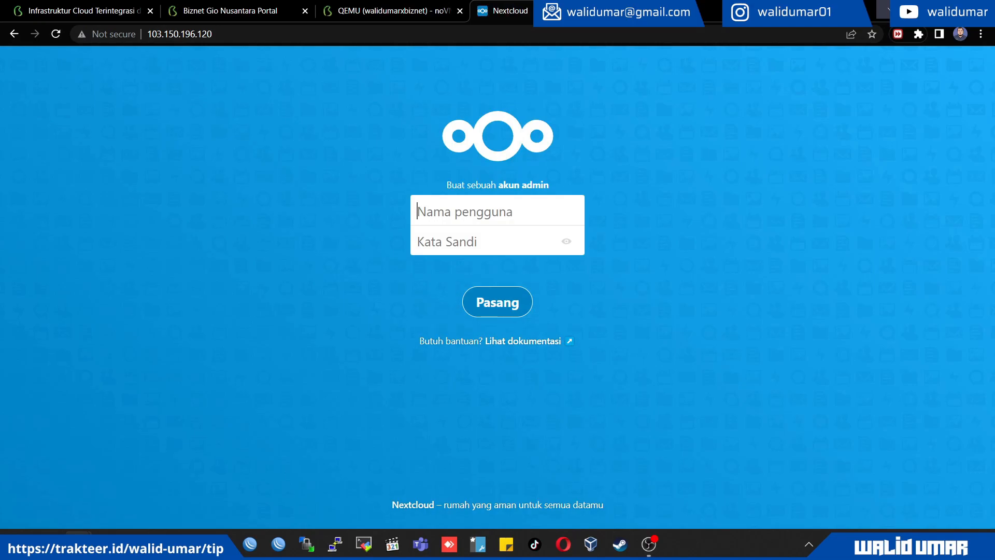
Create the Nextcloud admin account by entering the admin username and account password, and start the installation
key(ctrl+plus)
key(ctrl+plus)
key(ctrl+plus)
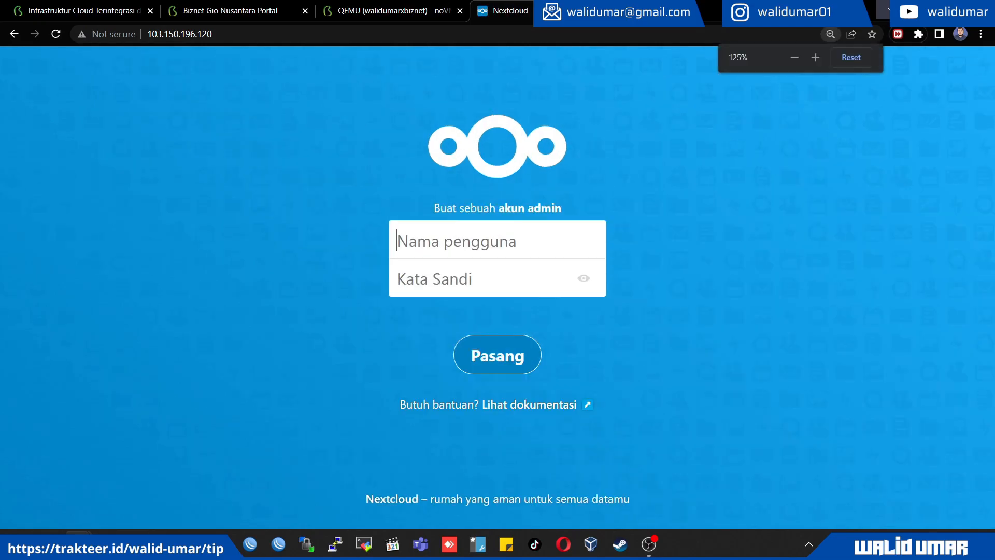
text(walidumar)
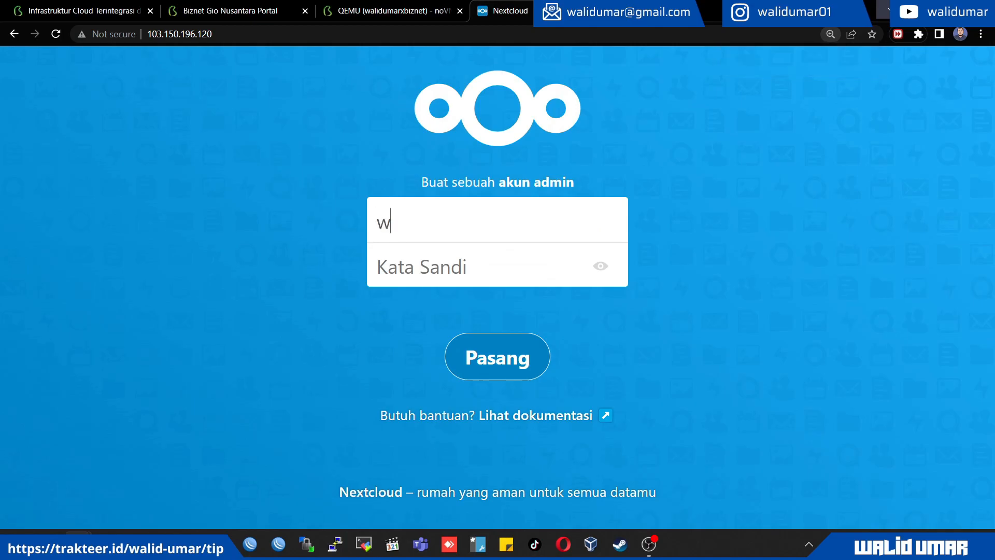
key(Tab)
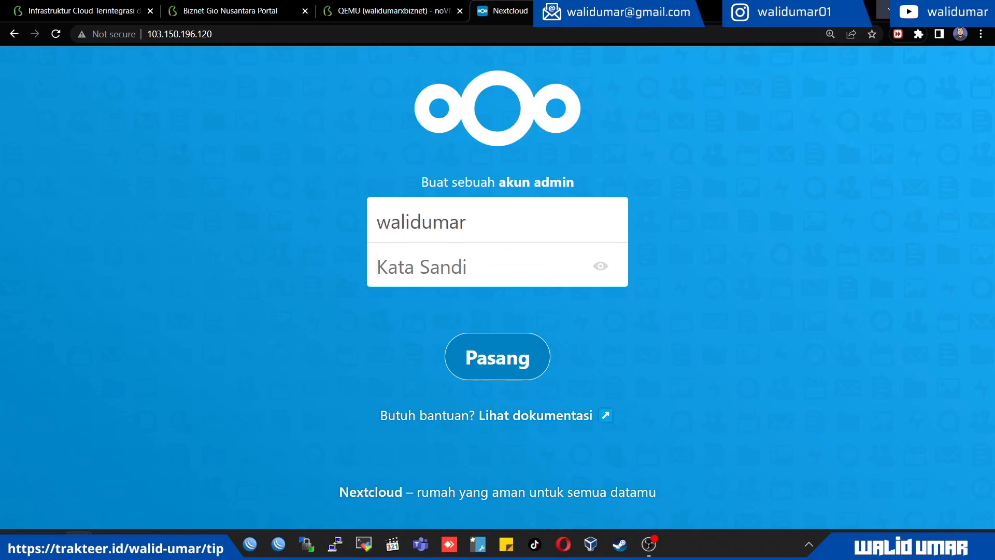
text(•••••••••••••)
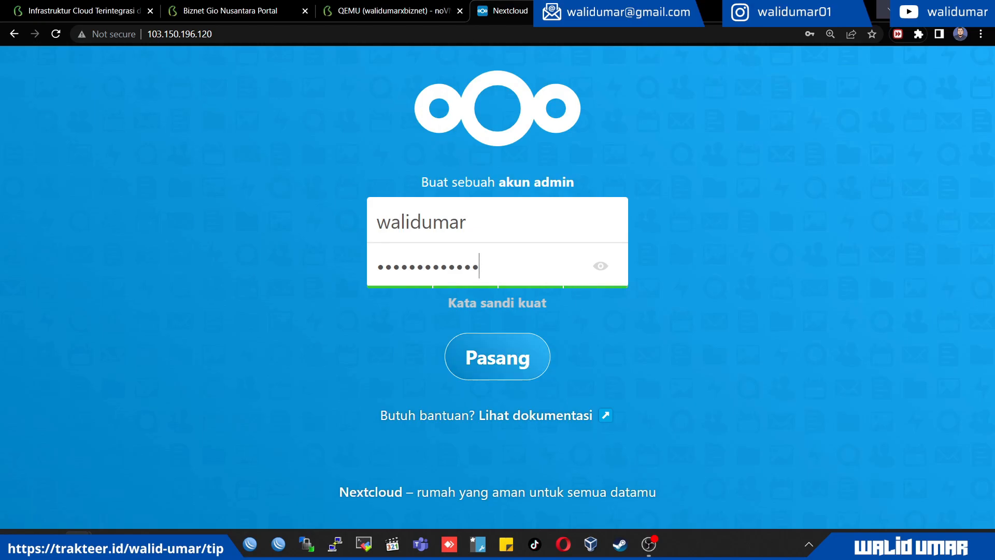
key(Return)
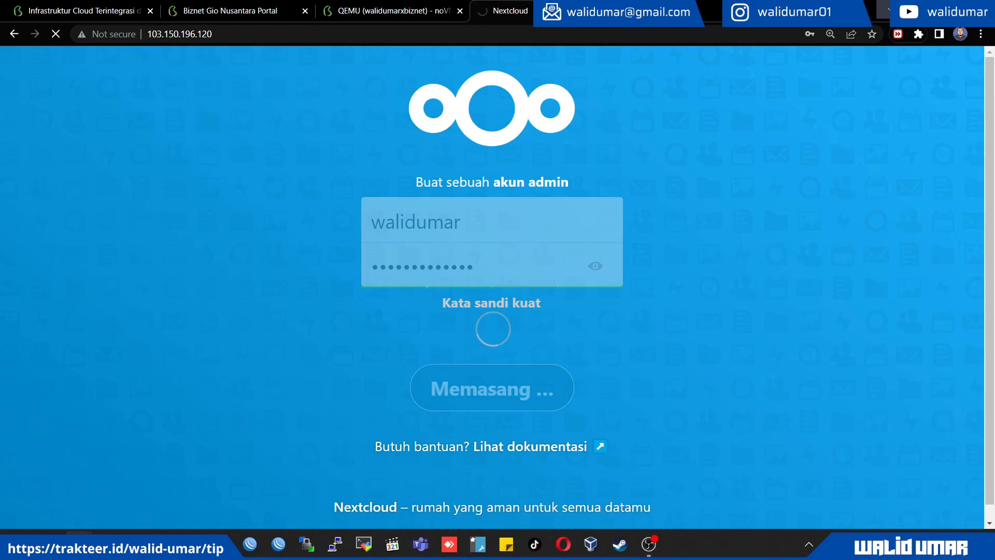
Switch to the Command Prompt window and examine the ping output for the server's neolite domain and its IP address
click(393, 10)
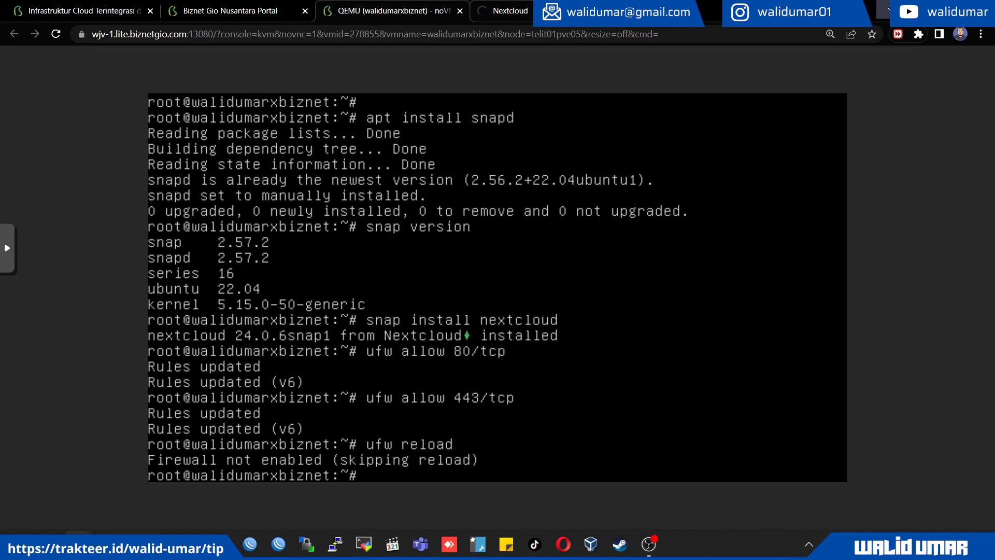
click(506, 11)
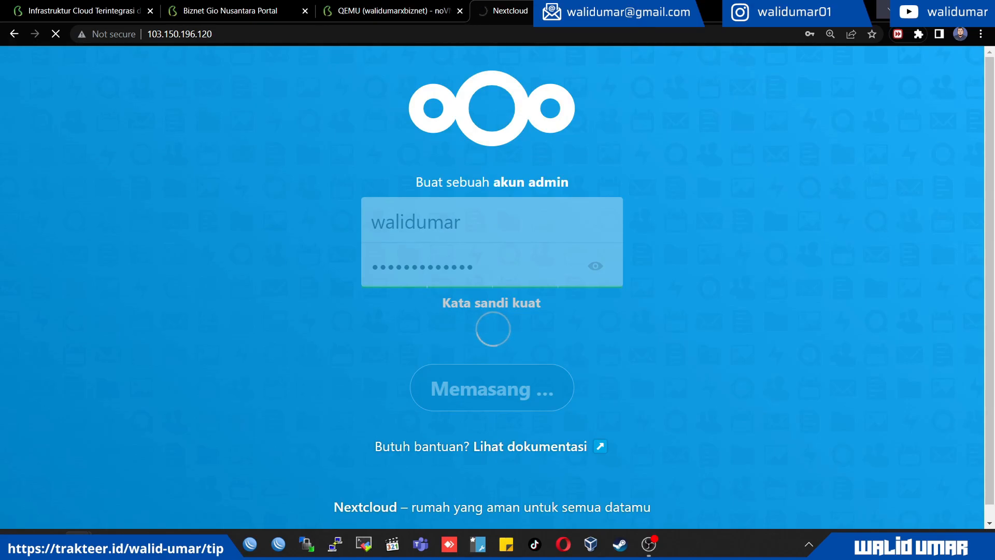
key(alt+Tab)
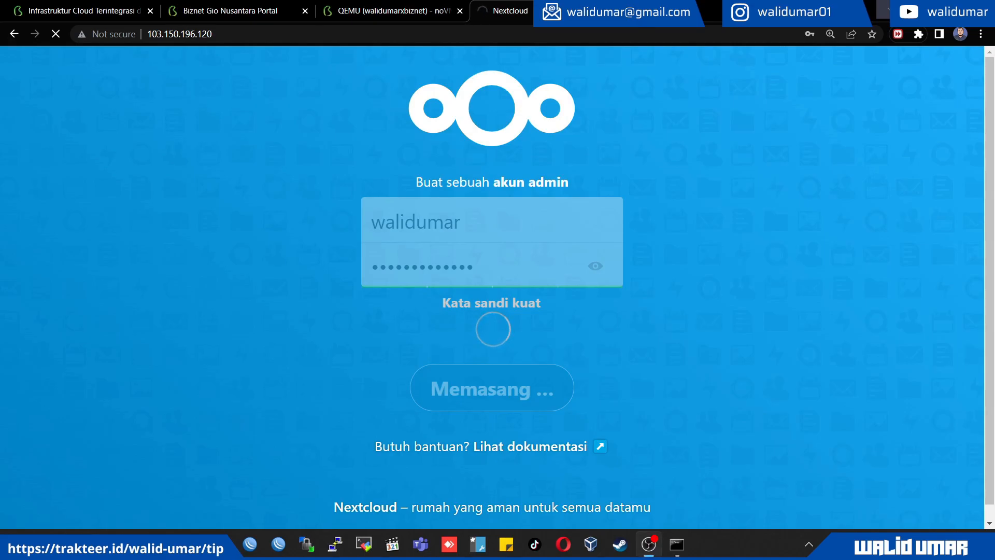
key(alt+Tab)
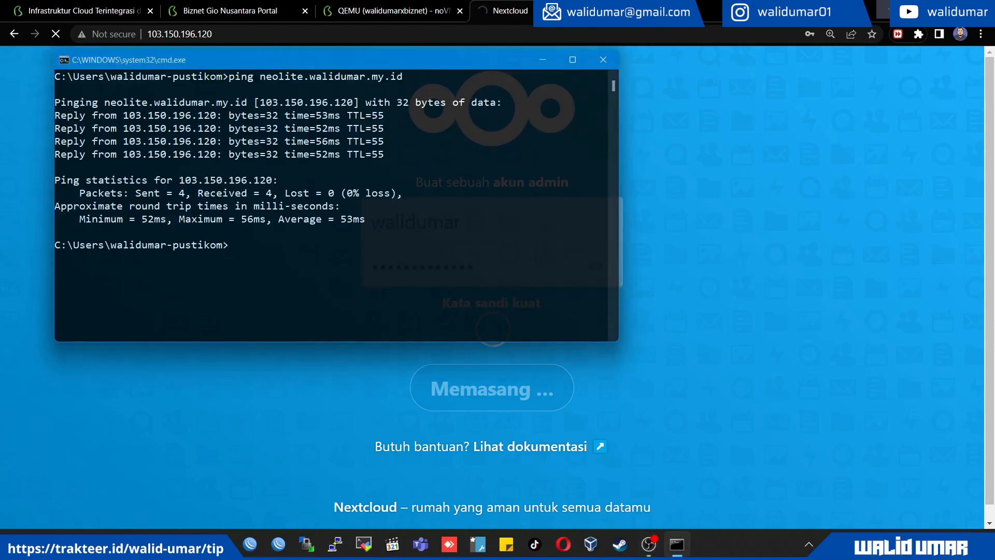
drag(211, 60, 175, 60)
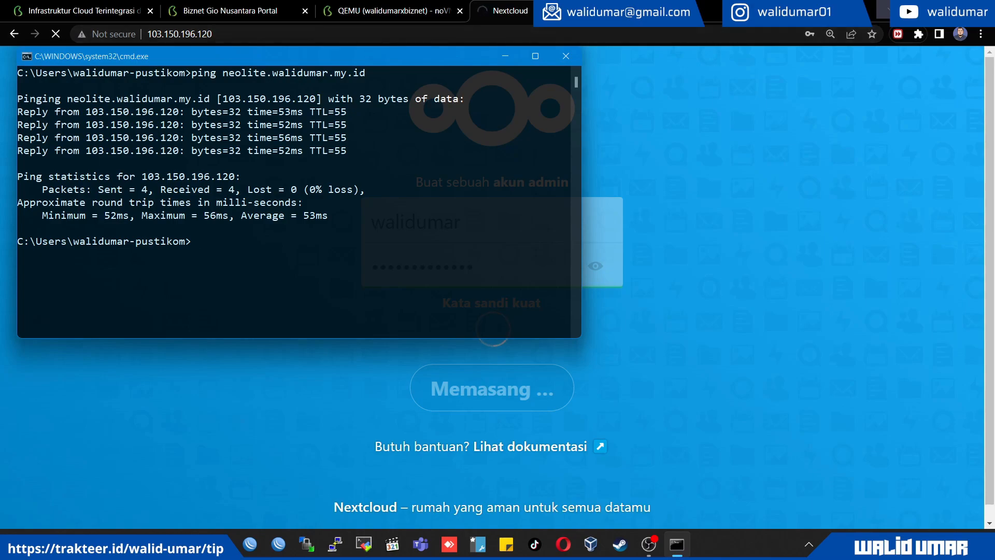
drag(68, 99, 210, 98)
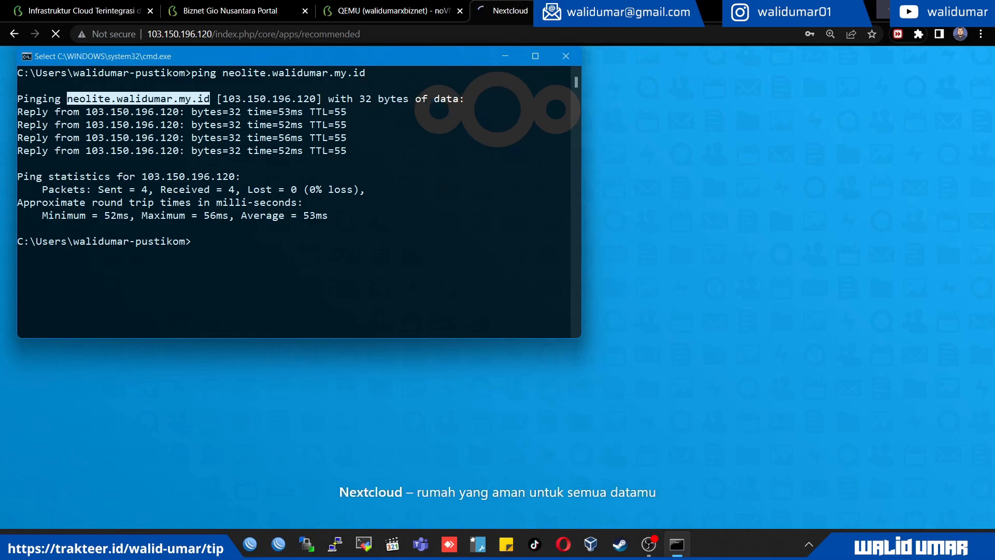
drag(306, 56, 330, 192)
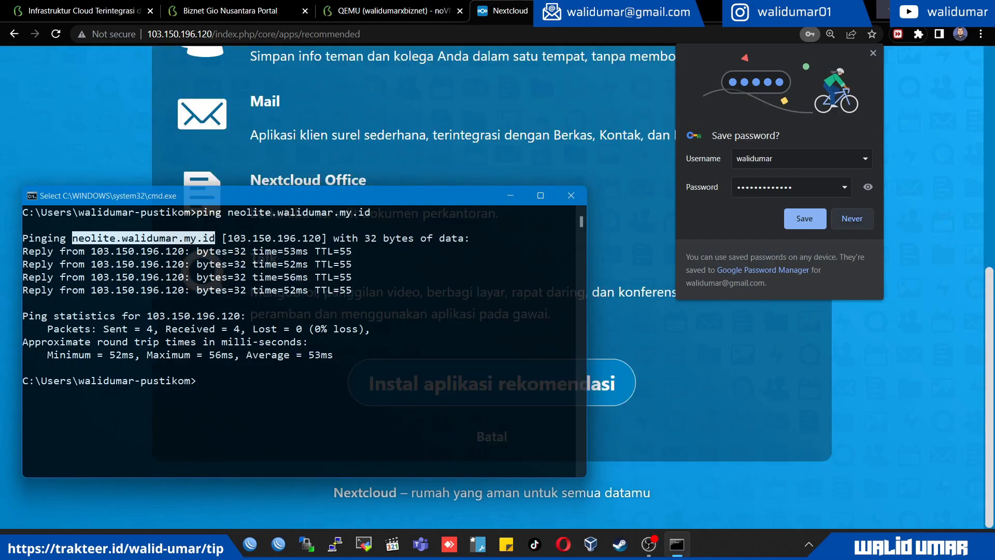
Decline saving the admin password in the browser and return to the Nextcloud page
click(852, 219)
click(677, 544)
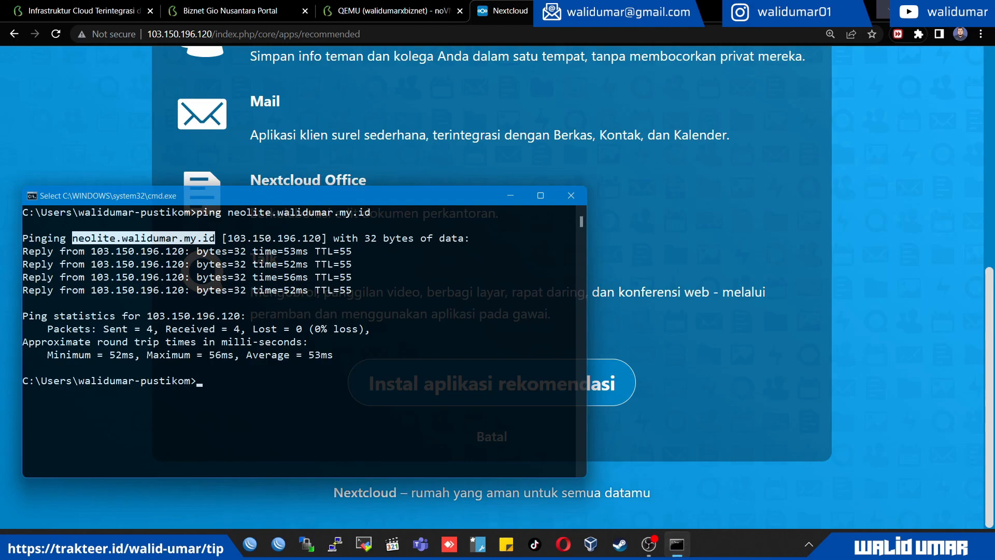
key(alt+Tab)
Review the recommended Nextcloud apps and start installing all of them
scroll(492, 288, up, 5)
scroll(491, 287, up, 3)
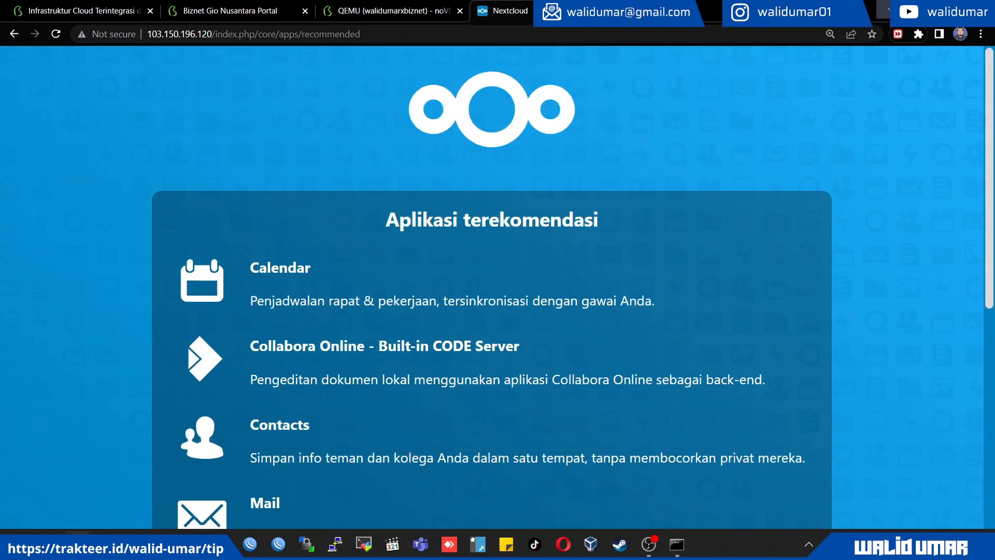
key(ctrl+minus)
key(ctrl+minus)
scroll(492, 287, down, 4)
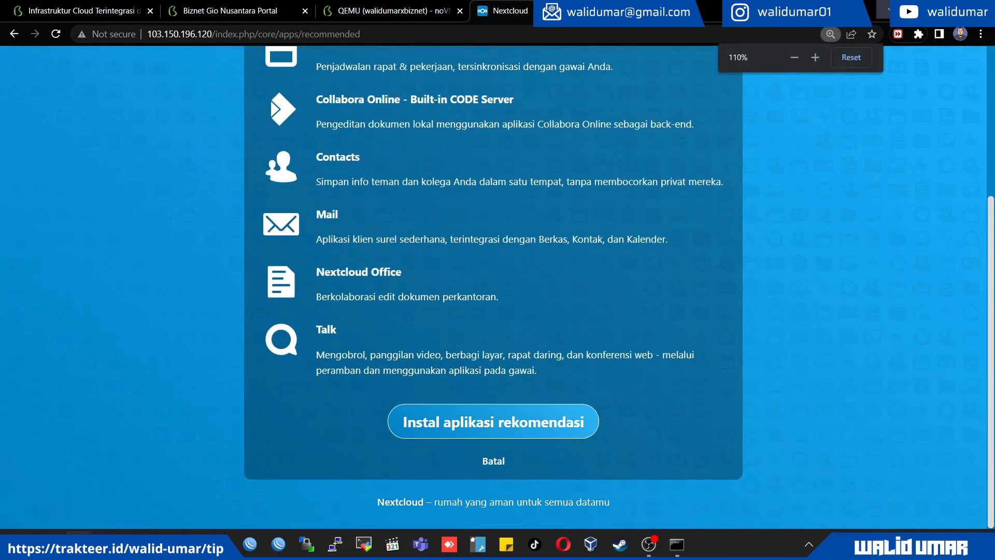
scroll(491, 288, up, 4)
scroll(491, 287, down, 4)
click(493, 420)
scroll(491, 287, up, 3)
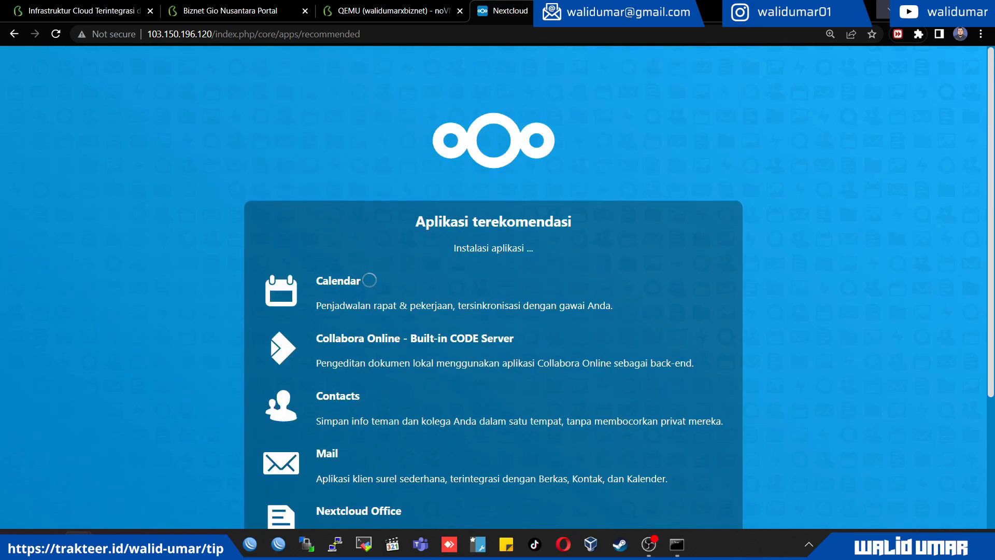
scroll(491, 287, down, 3)
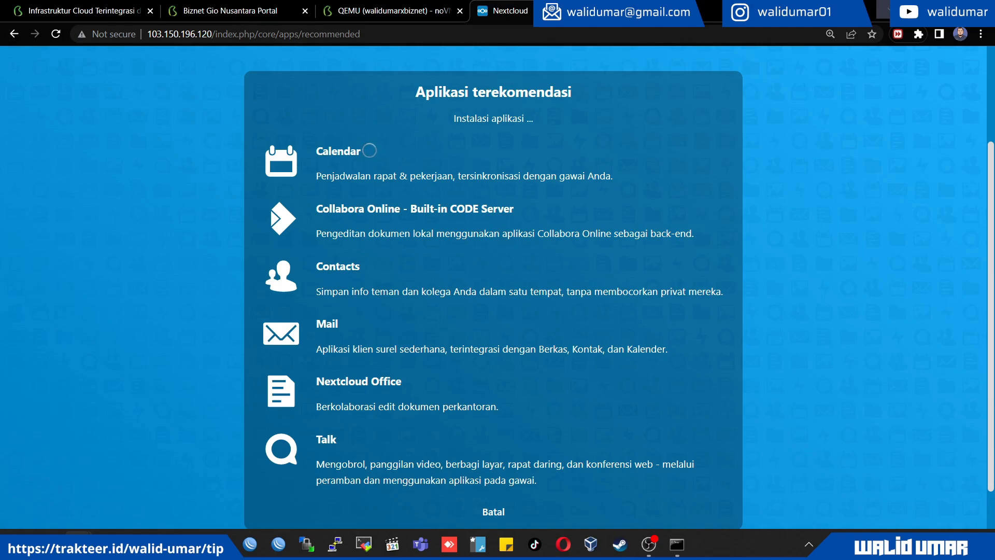
scroll(493, 288, down, 1)
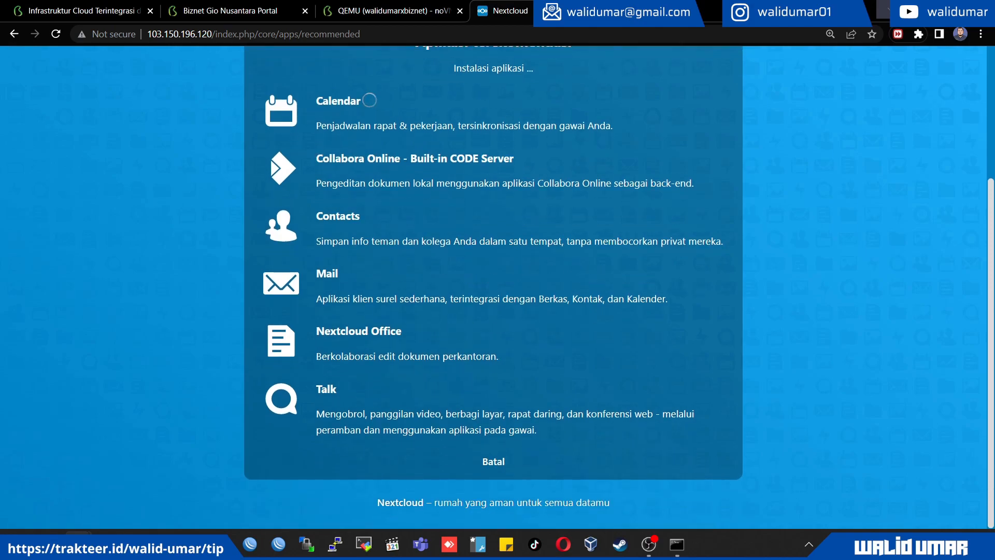
Switch to the server console and open /var/snap/nextcloud/current/nextcloud/config/config.php in nano
click(392, 11)
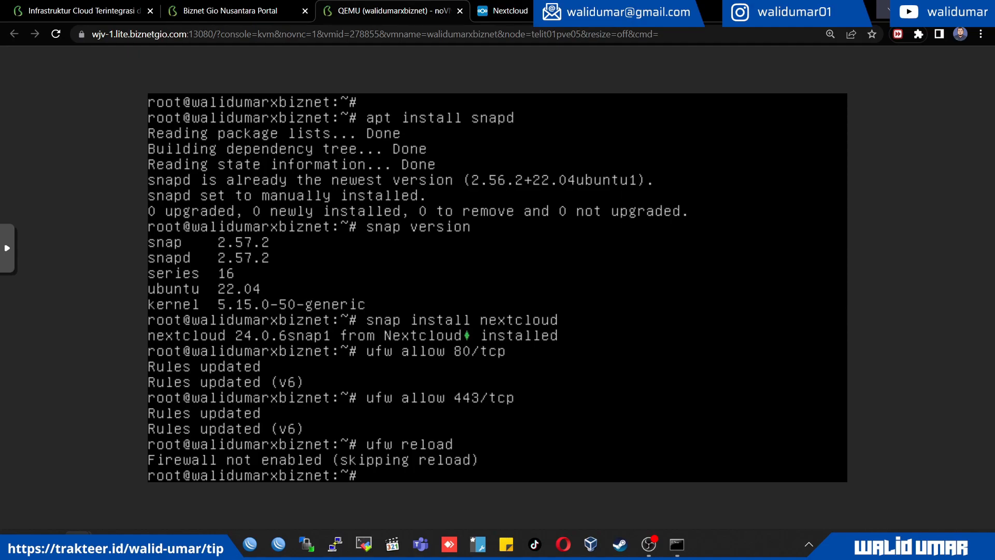
text(nano /var/www)
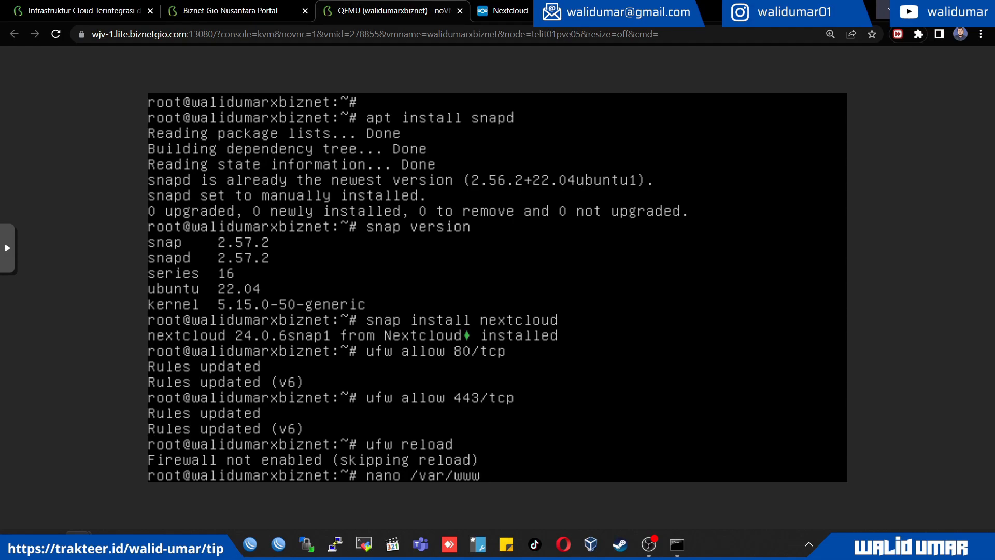
key(BackSpace)
key(BackSpace)
key(BackSpace)
text(snap/nextcloud/current/nextcloud/)
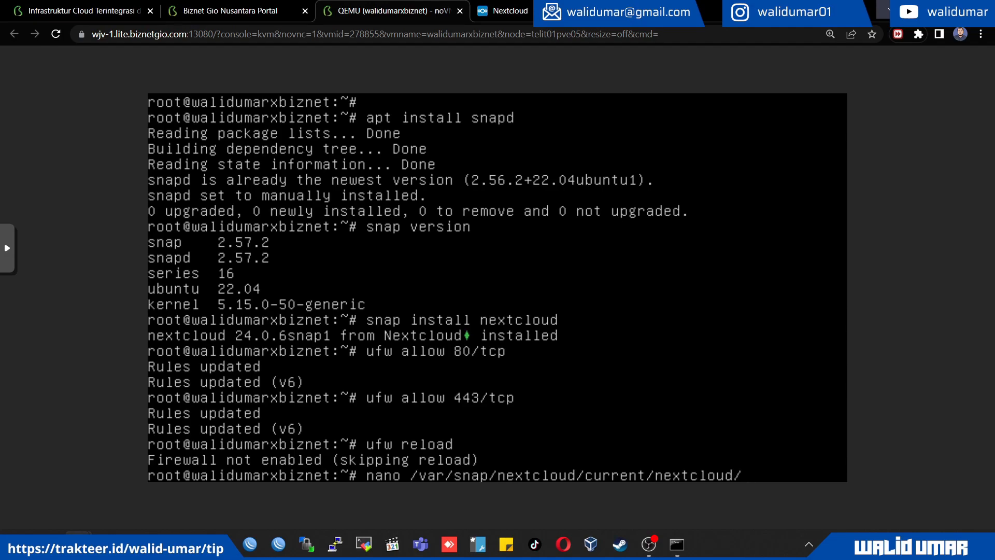
text(config/config.php)
key(Return)
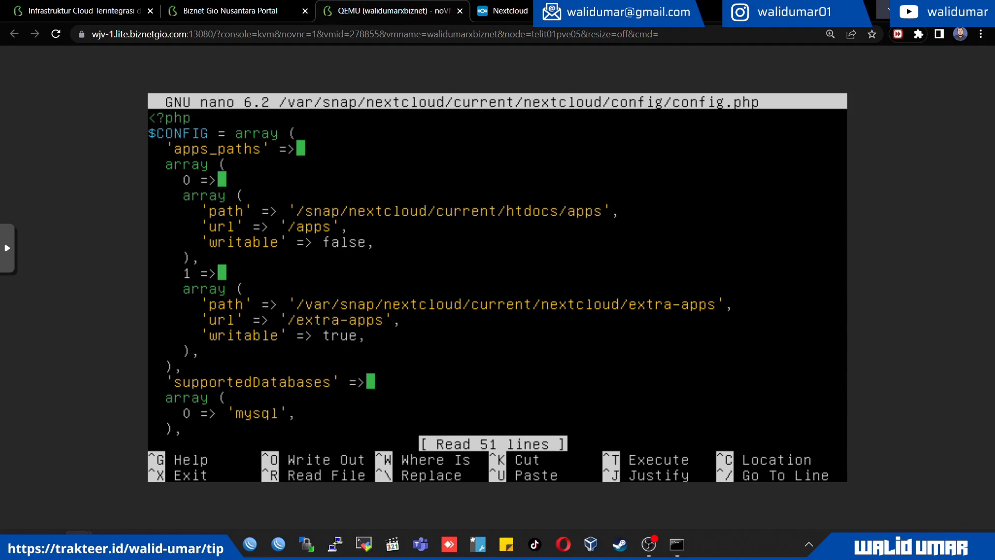
Replace the IP address in entry 0 of the trusted_domains array with the server's neolite domain name
key(Down)
key(Down)
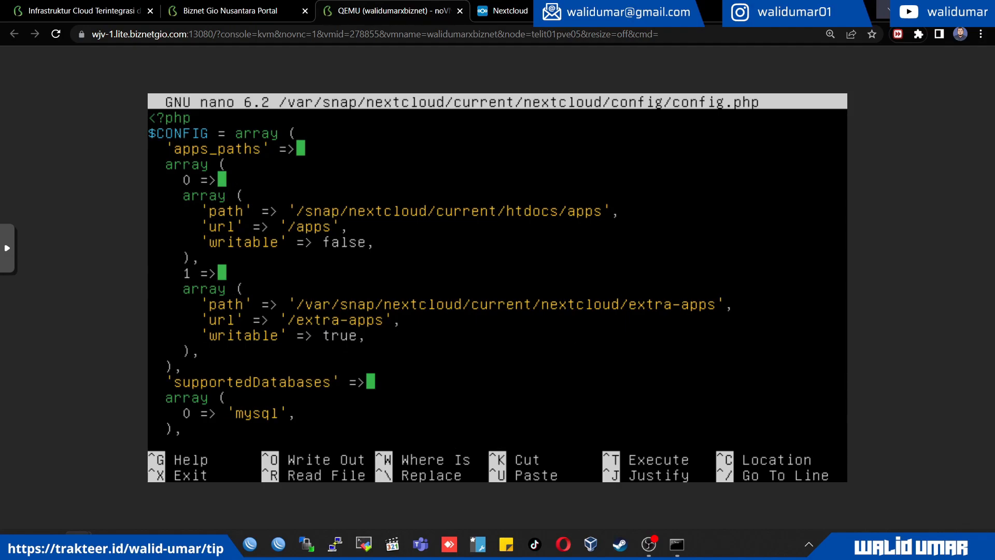
key(Down)
key(Down)
key(Down)
key(Down)
key(Down)
key(Down)
key(Down)
key(Down)
key(Down)
key(Down)
key(Down)
key(Down)
key(Down)
key(Down)
key(Down)
key(Down)
key(Down)
key(Down)
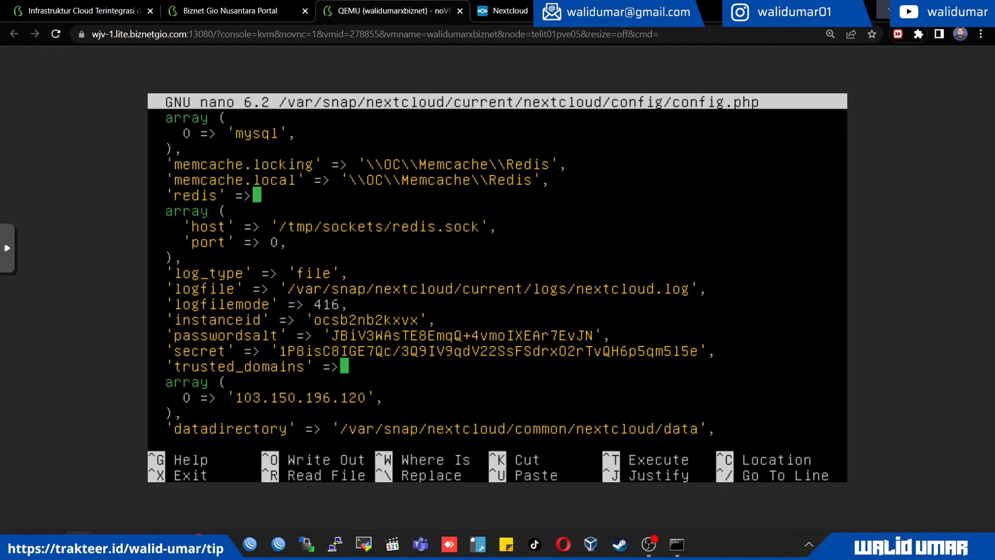
key(BackSpace)
key(BackSpace)
key(BackSpace)
key(BackSpace)
key(BackSpace)
key(BackSpace)
key(BackSpace)
key(BackSpace)
key(BackSpace)
key(BackSpace)
key(BackSpace)
key(BackSpace)
key(BackSpace)
key(BackSpace)
key(BackSpace)
text(neolite)
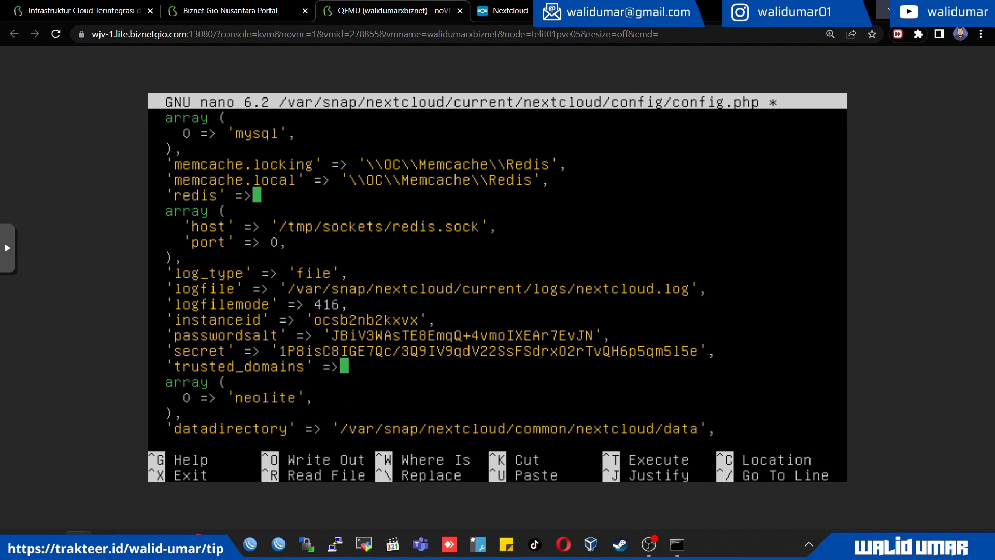
text(.wwal)
key(BackSpace)
key(BackSpace)
key(BackSpace)
text(alidumar.my.id)
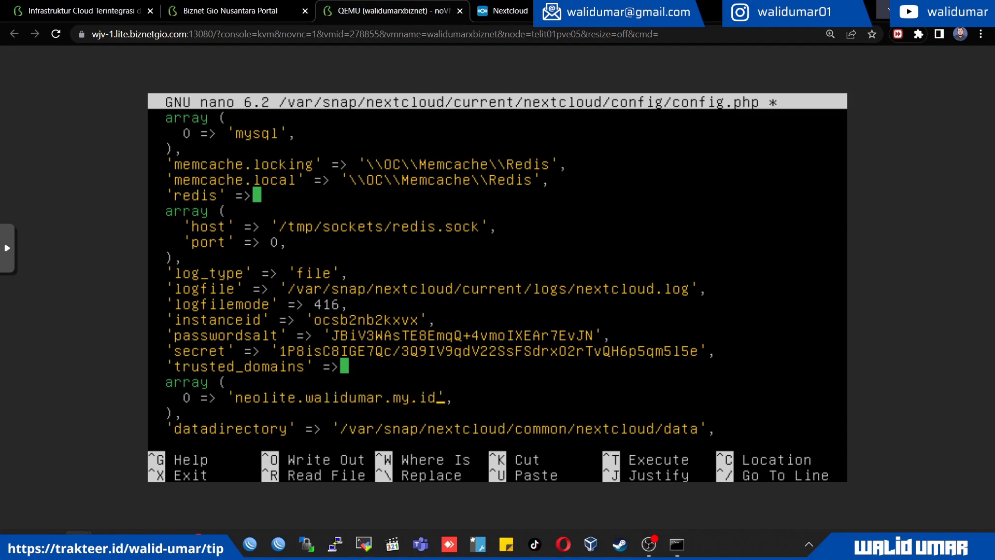
Save config.php under its existing name and exit nano
click(505, 11)
click(392, 11)
key(ctrl+o)
key(Return)
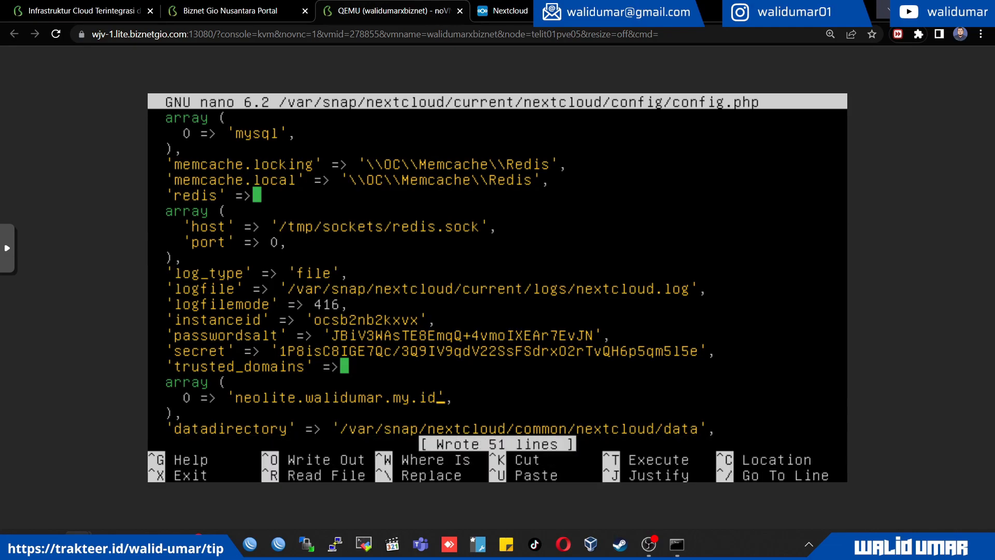
key(ctrl+x)
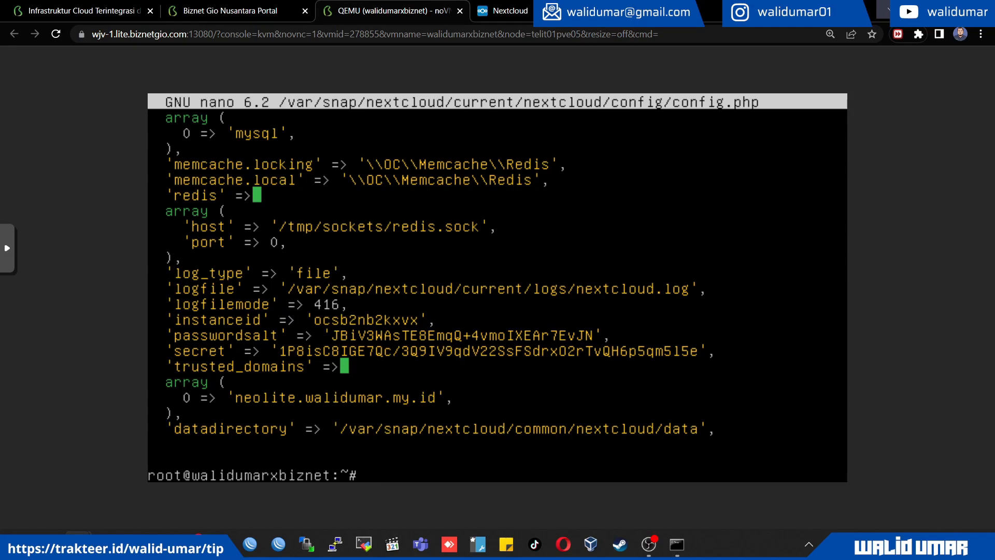
Run nextcloud.enable-https lets-encrypt to start the HTTPS certificate setup
text(nextcloud.en)
key(Tab)
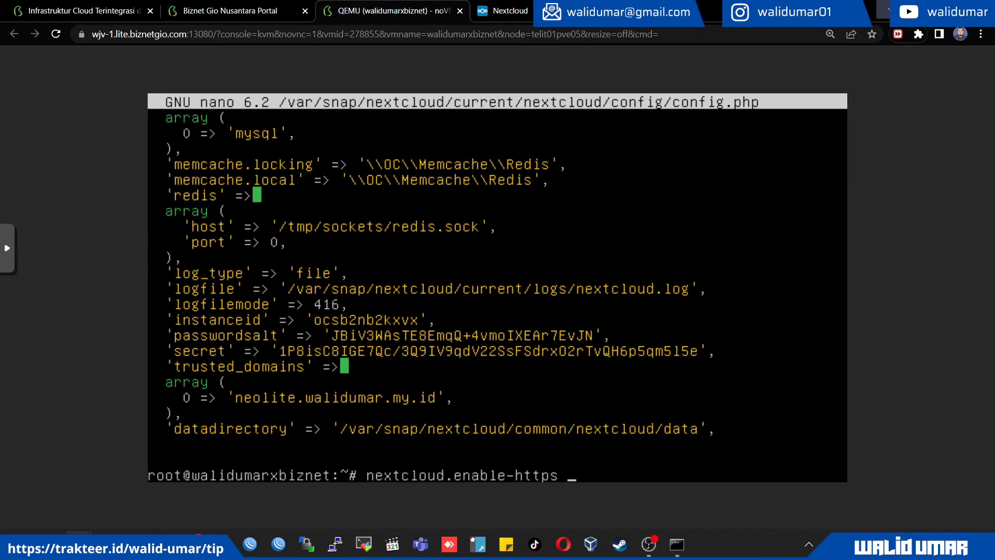
text(lets-encrypt)
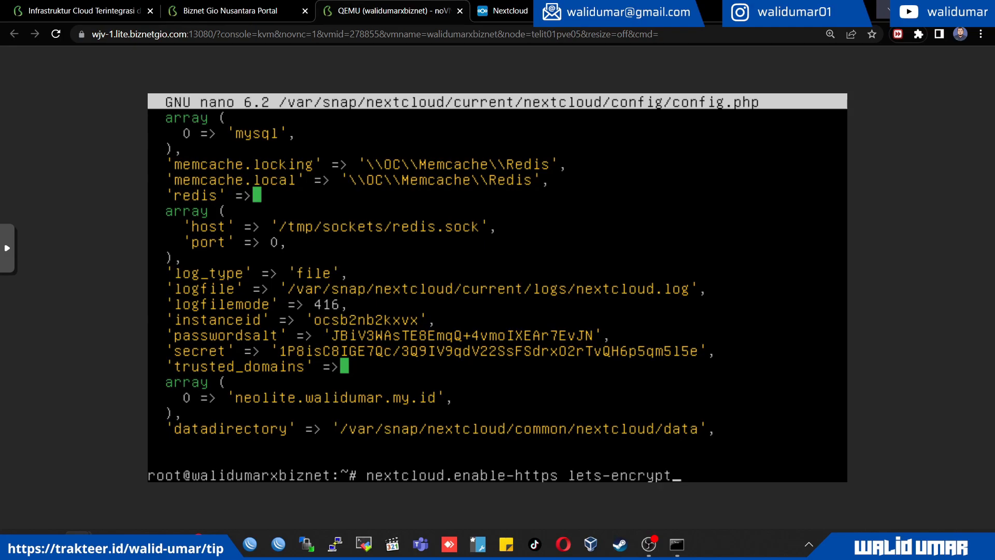
key(Return)
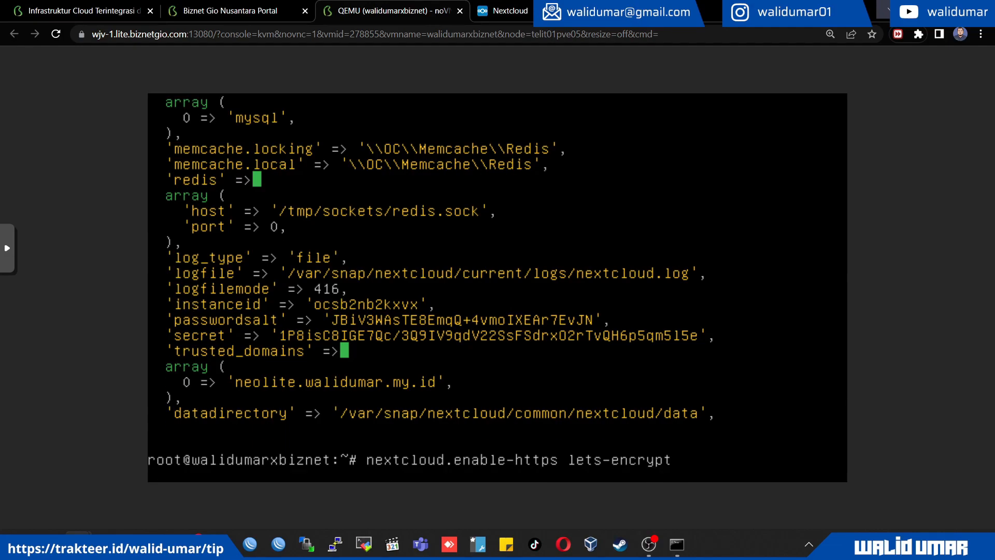
Answer y to the Let's Encrypt requirements question and submit the contact e-mail address
text(y)
key(Return)
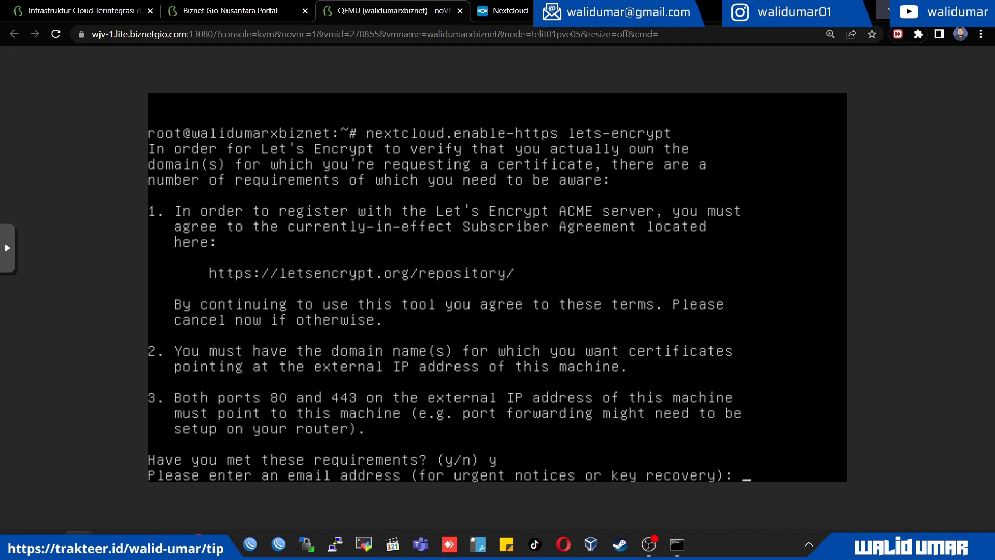
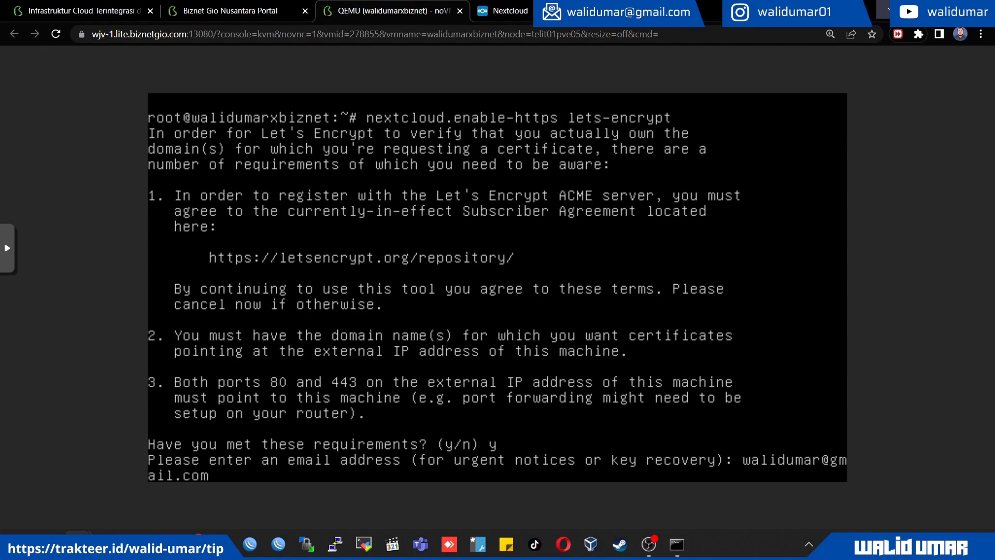
key(Return)
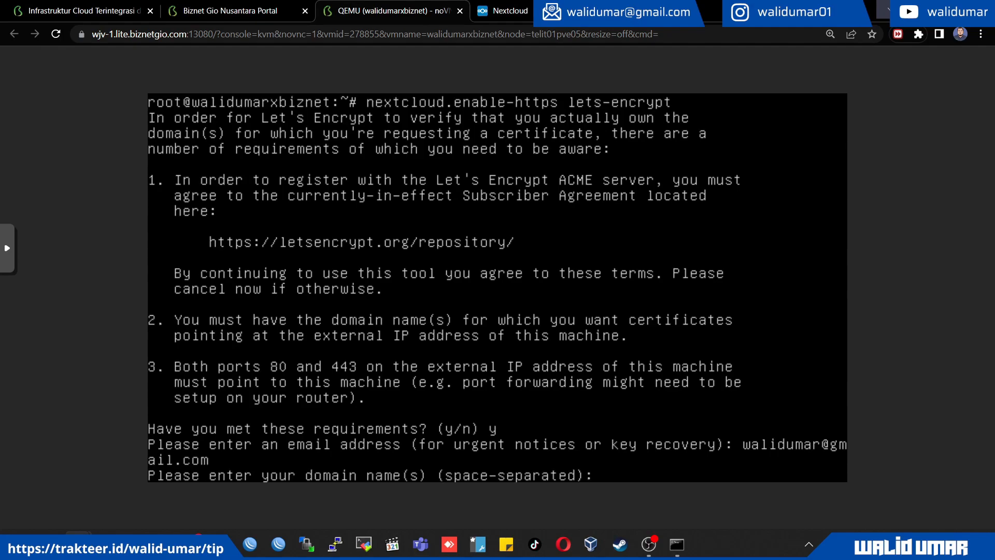
Submit the server's neolite domain name to request its Let's Encrypt certificate
text(neolite.walidumar.my.id)
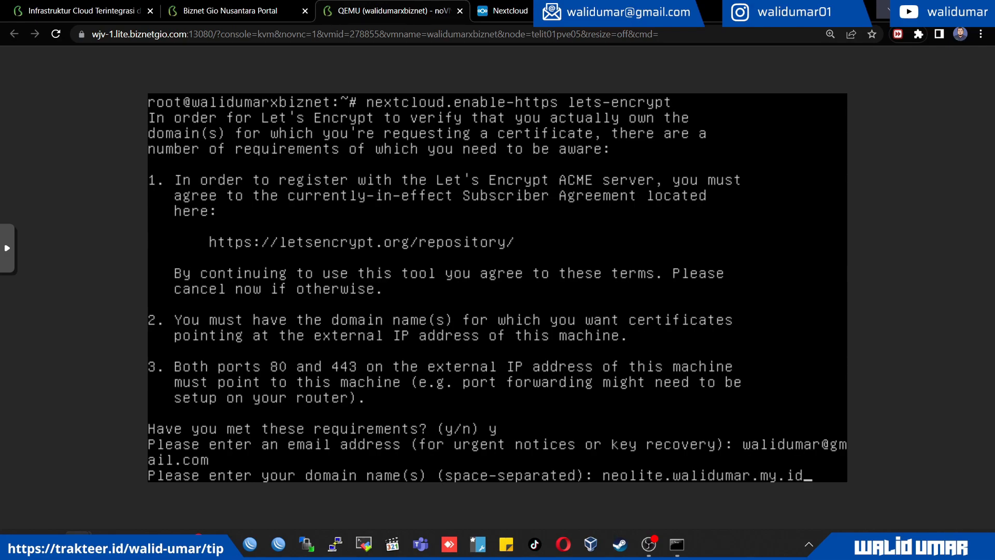
key(Return)
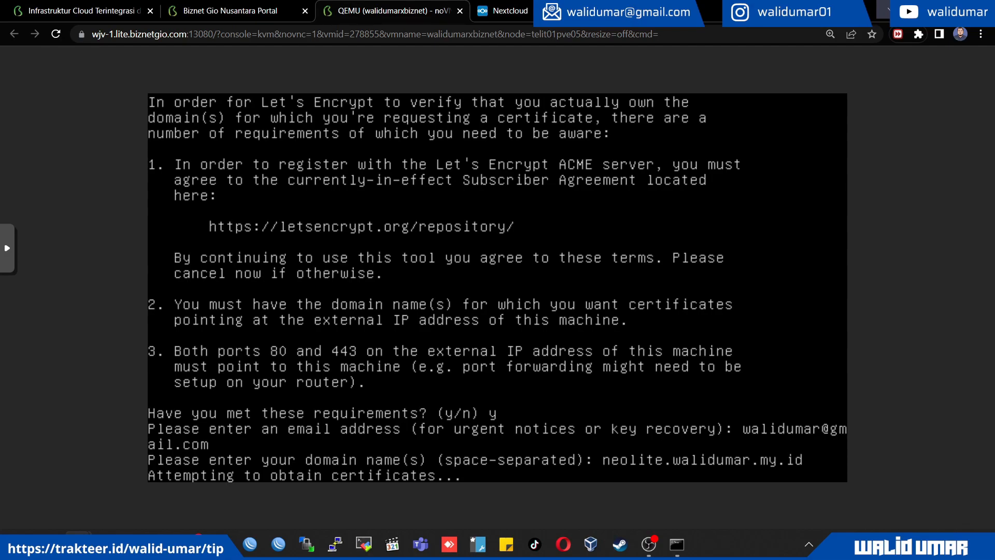
Check the recommended apps' installation progress in Nextcloud and the certificate command's output in the server console
click(502, 11)
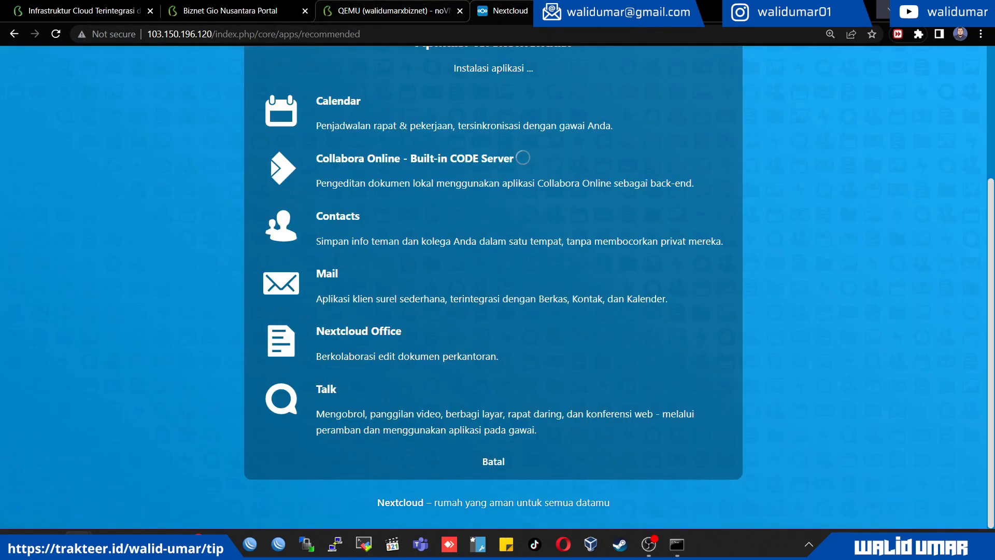
click(392, 11)
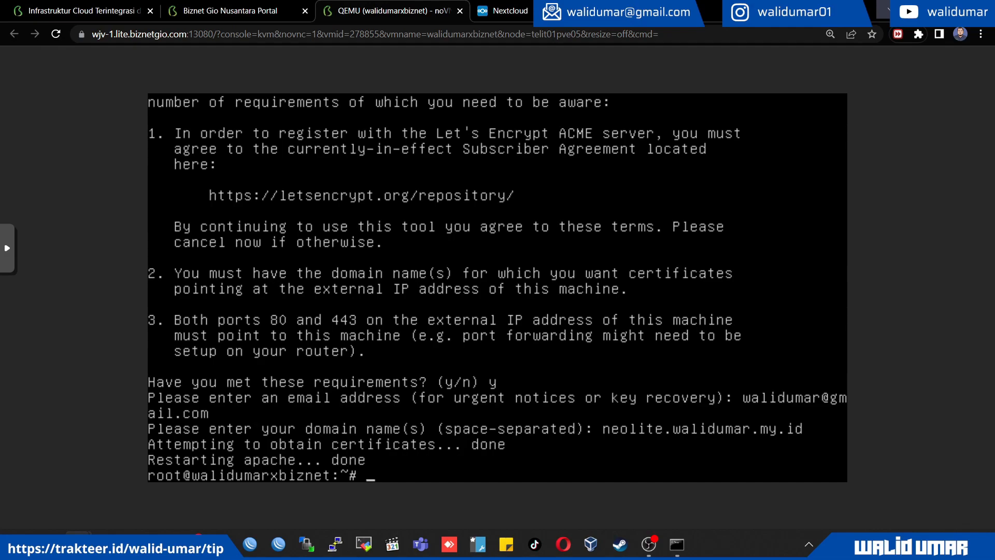
key(ctrl+Tab)
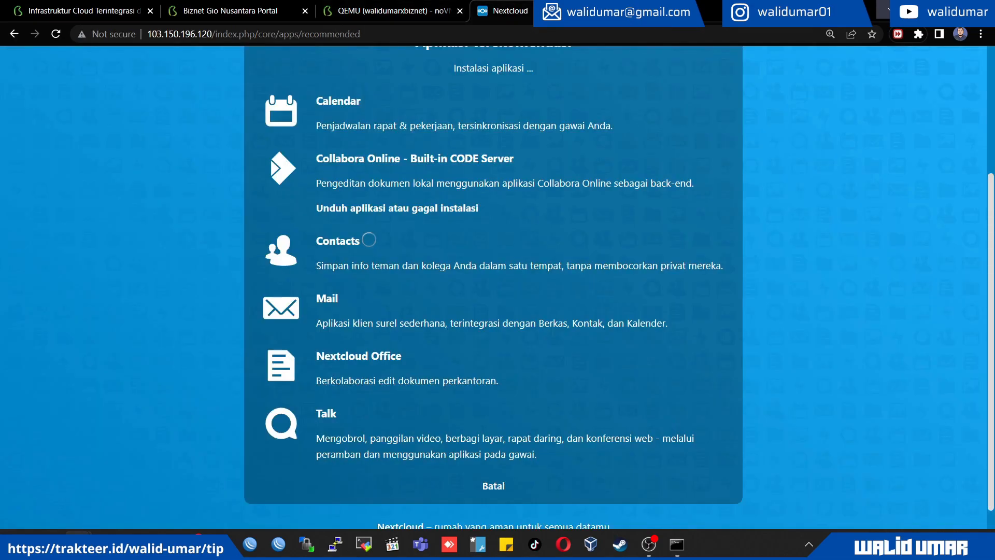
key(ctrl+shift+Tab)
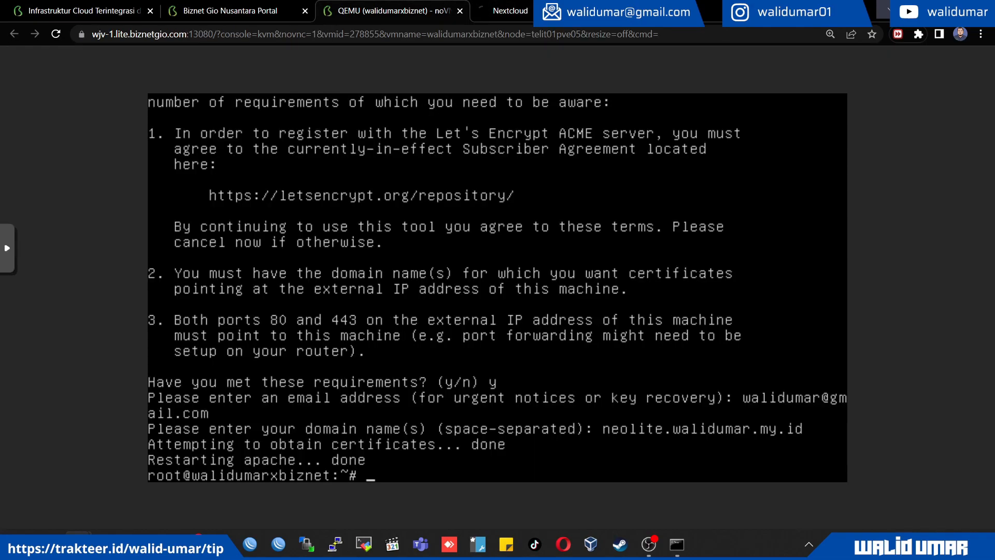
Try to open the Nextcloud dashboard over HTTPS at the server's IP address, proceeding past the privacy warning
key(ctrl+Tab)
key(ctrl+l)
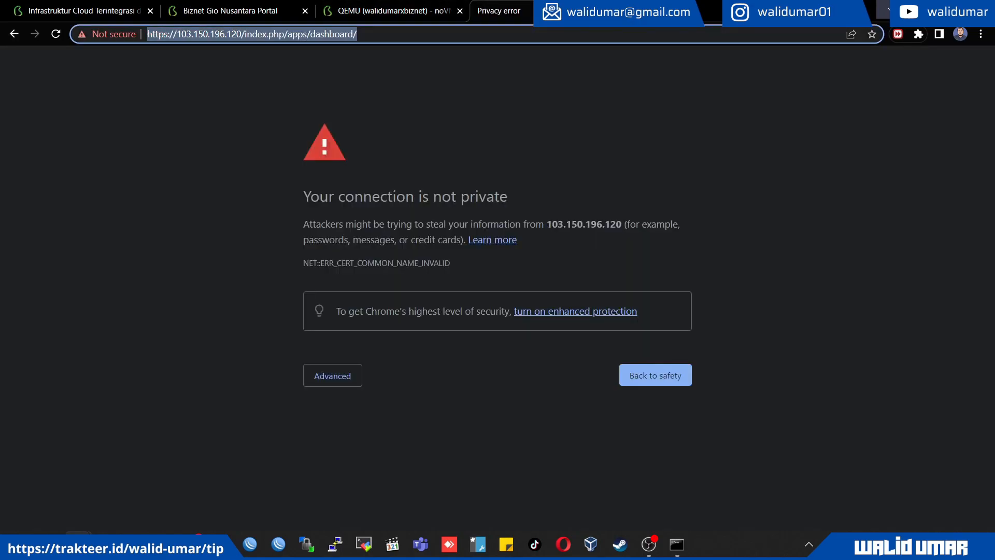
key(Return)
key(ctrl+l)
click(333, 375)
click(370, 475)
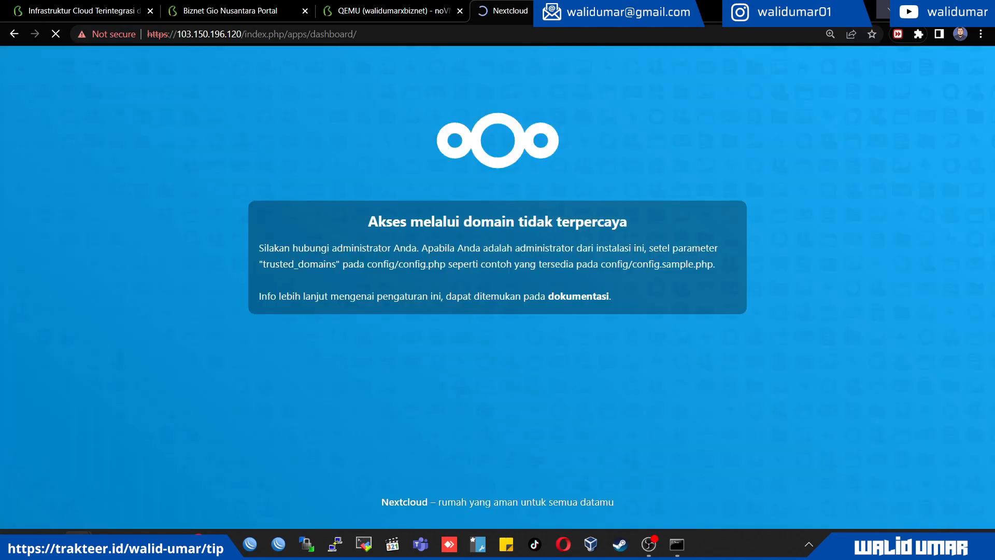
Replace the IP address in the dashboard URL with the server's neolite domain name and load the page
drag(176, 33, 242, 34)
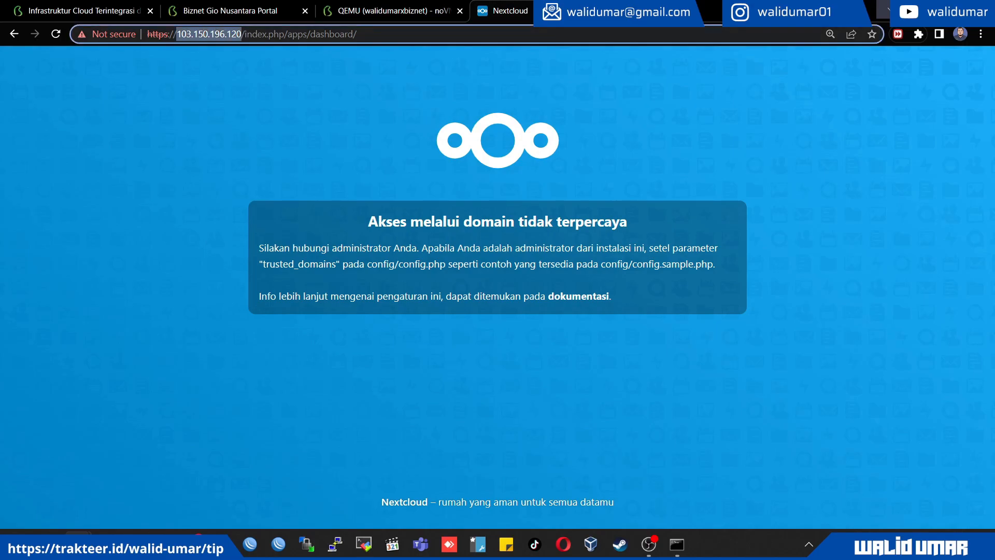
text(neolite.)
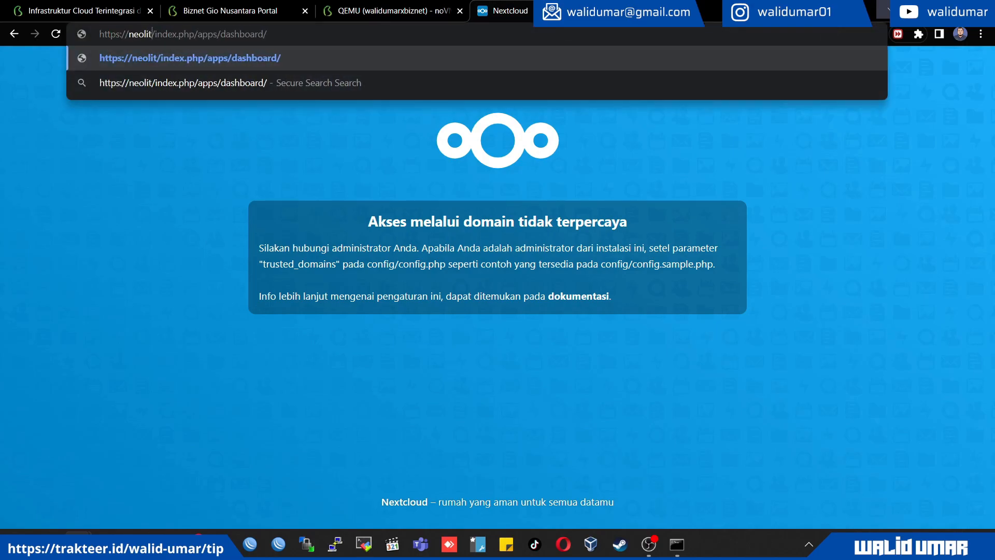
text(walidum)
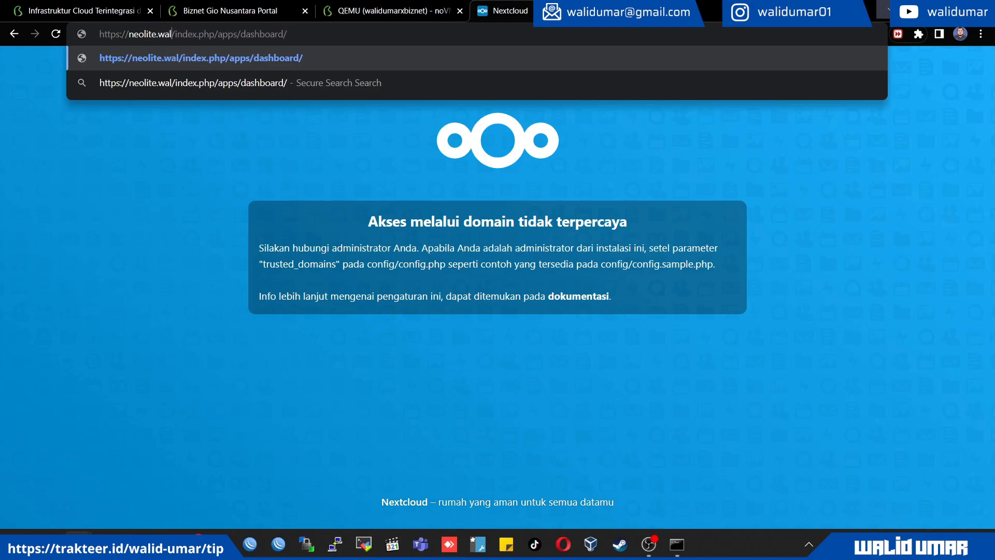
text(ar.my.id)
key(Return)
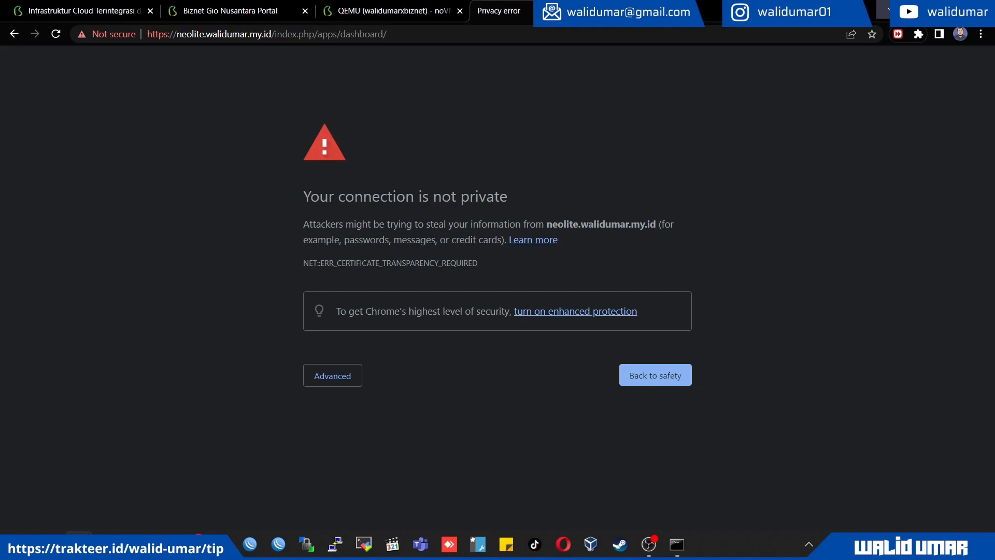
Reload the site at its neolite domain and proceed past the certificate privacy warning to the Nextcloud login page
drag(389, 34, 274, 34)
key(BackSpace)
key(Return)
click(332, 375)
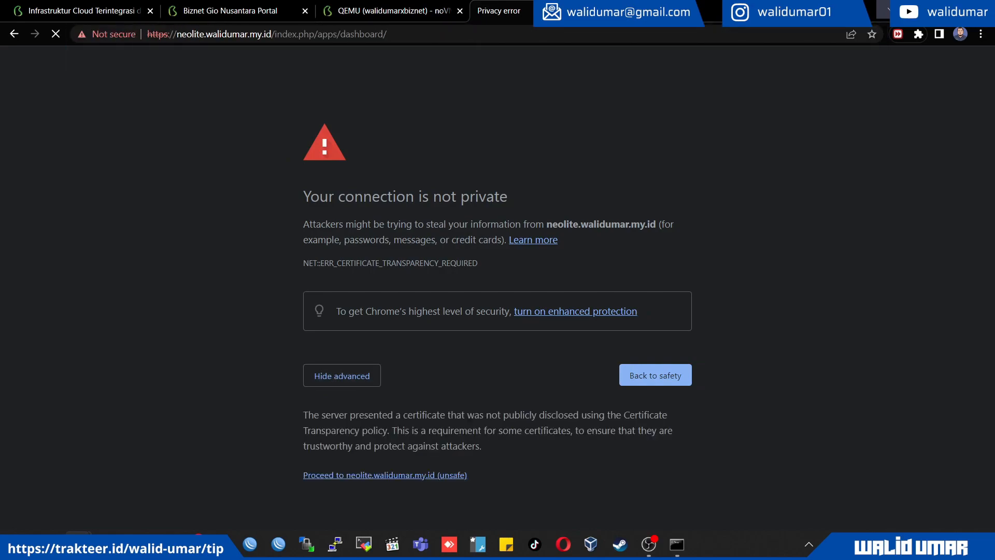
click(385, 474)
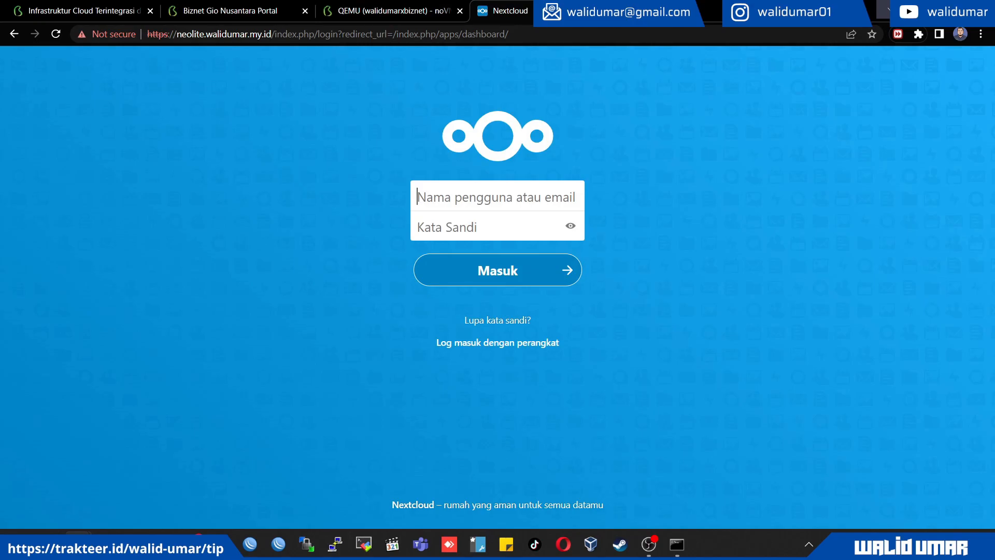
Enter the admin account's username and password in the Nextcloud login form
text(waliduma)
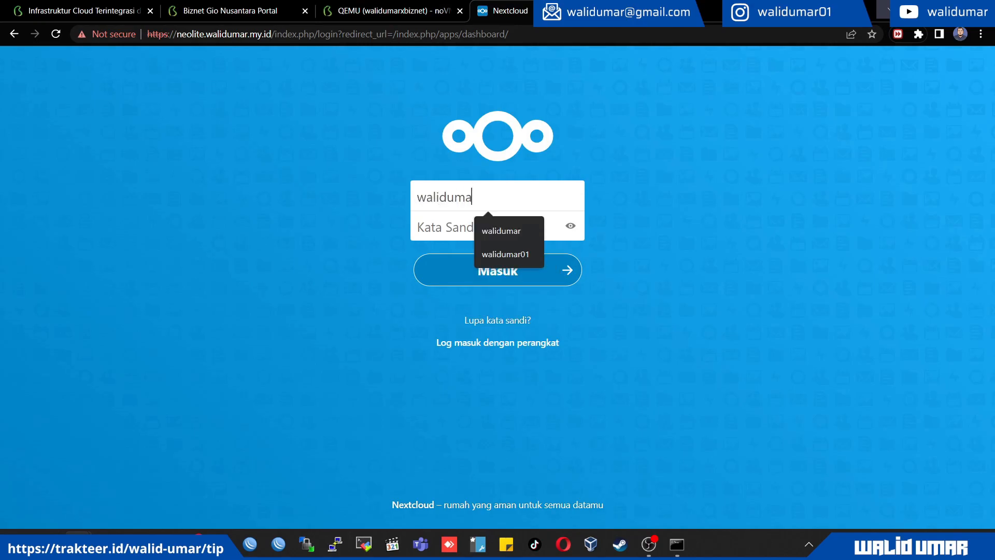
text(r)
key(Tab)
text(•••••••••••••)
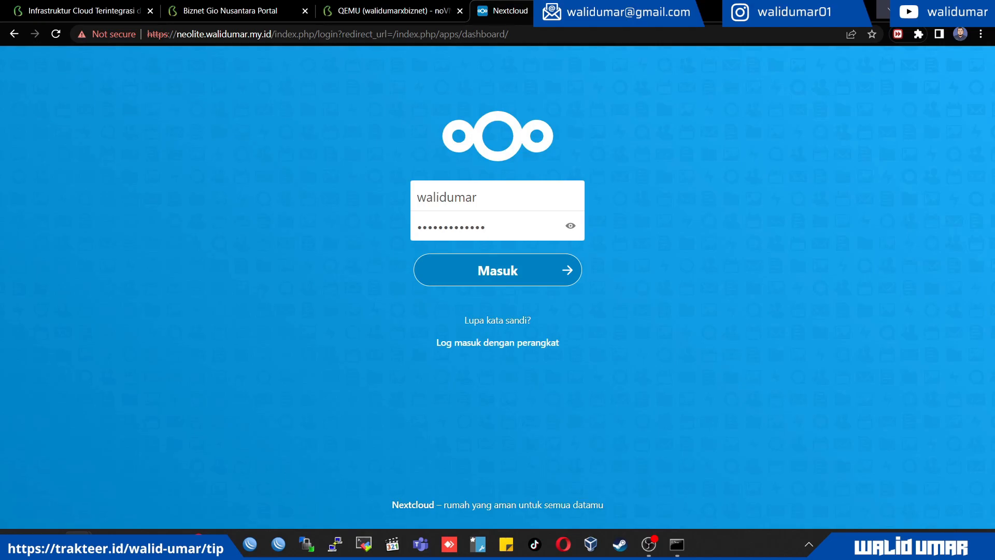
Examine the general information and details of the site's certificate, then close the certificate viewer
click(107, 35)
click(138, 197)
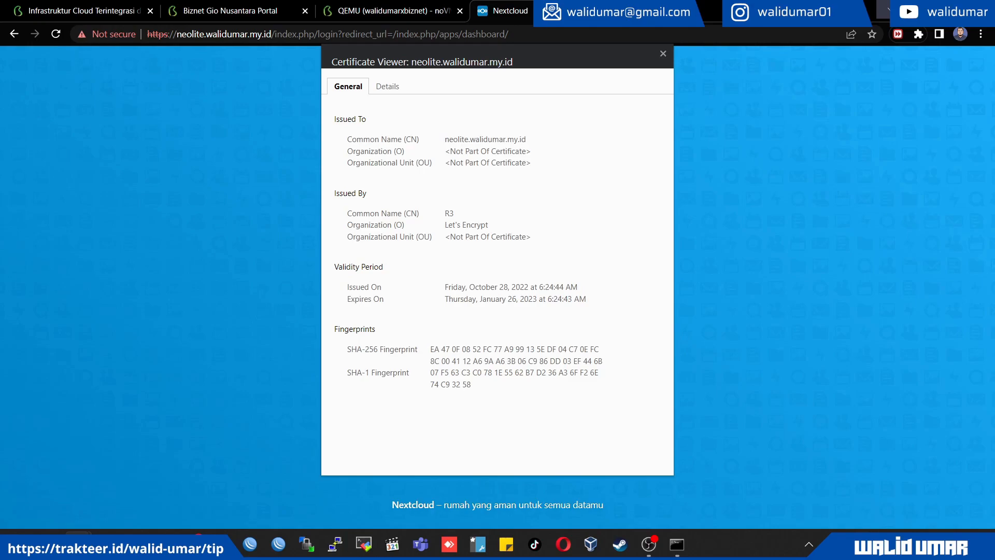
click(387, 86)
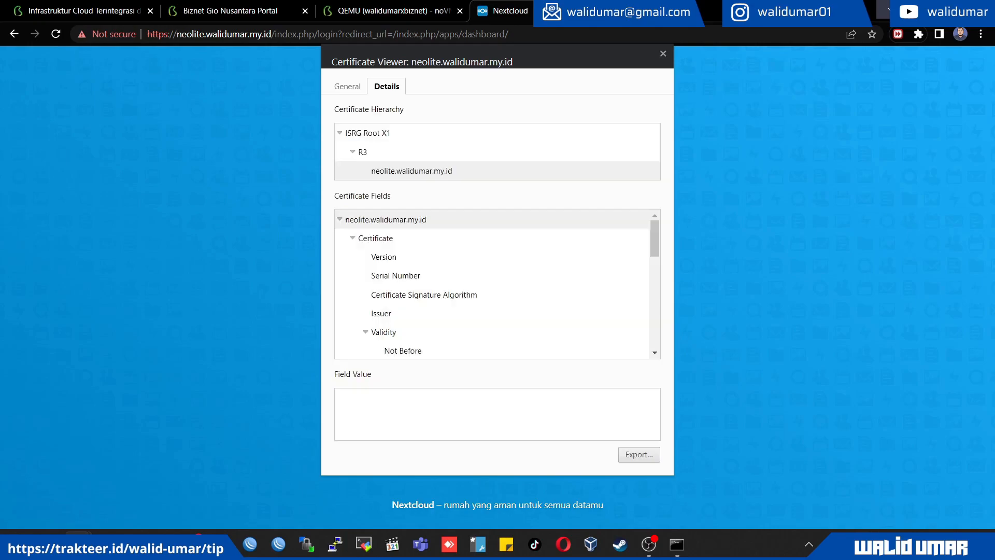
click(663, 53)
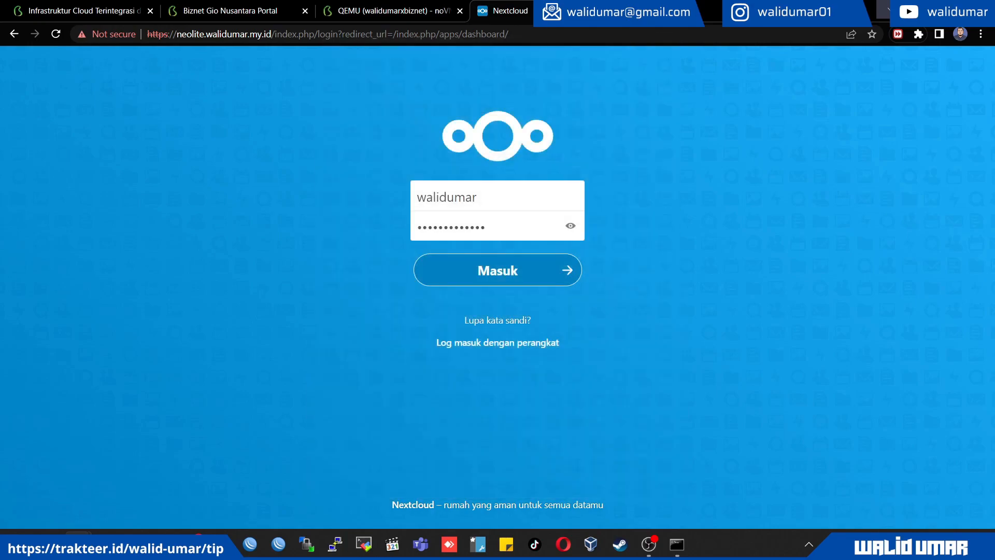
Submit the completed login form to sign in to Nextcloud and view the dashboard
key(alt+Tab)
key(Return)
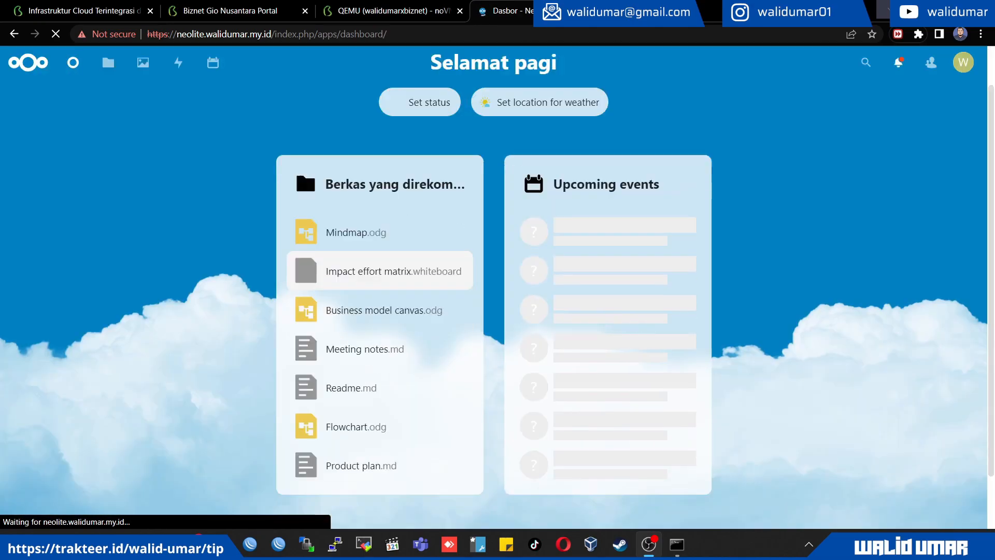
scroll(378, 246, down, 2)
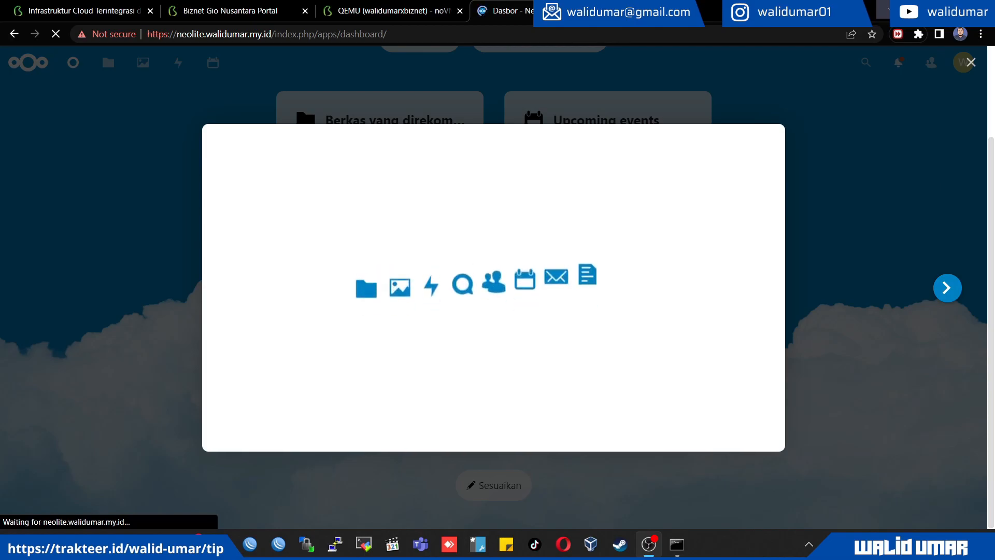
Go through the pages of the Nextcloud welcome introduction and finish it by starting to use Nextcloud
click(947, 288)
click(947, 287)
click(948, 288)
click(948, 287)
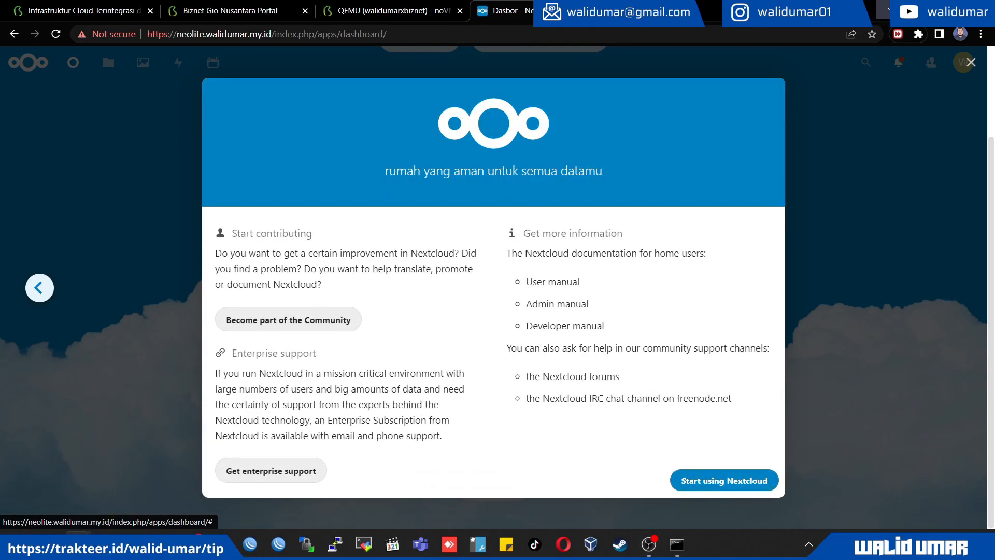
click(39, 288)
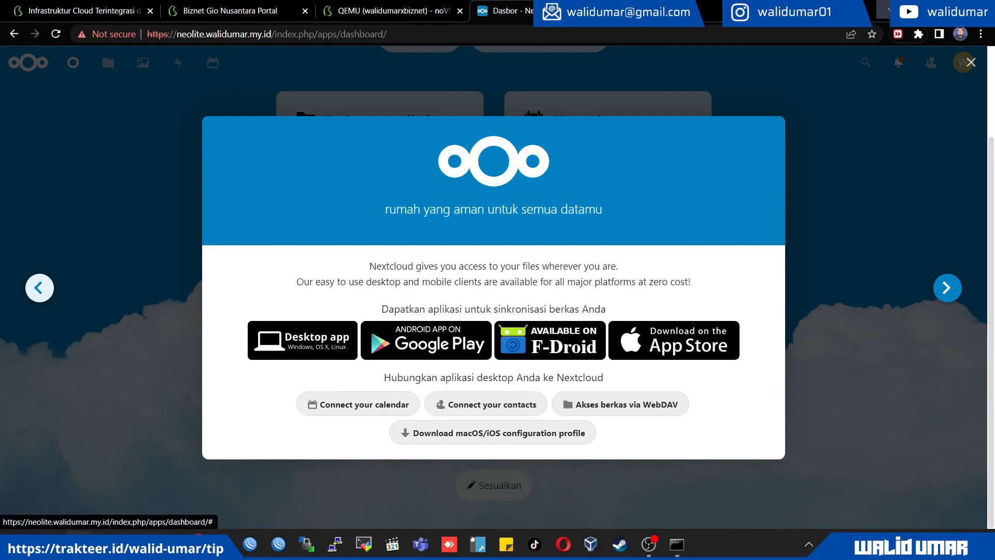
click(948, 288)
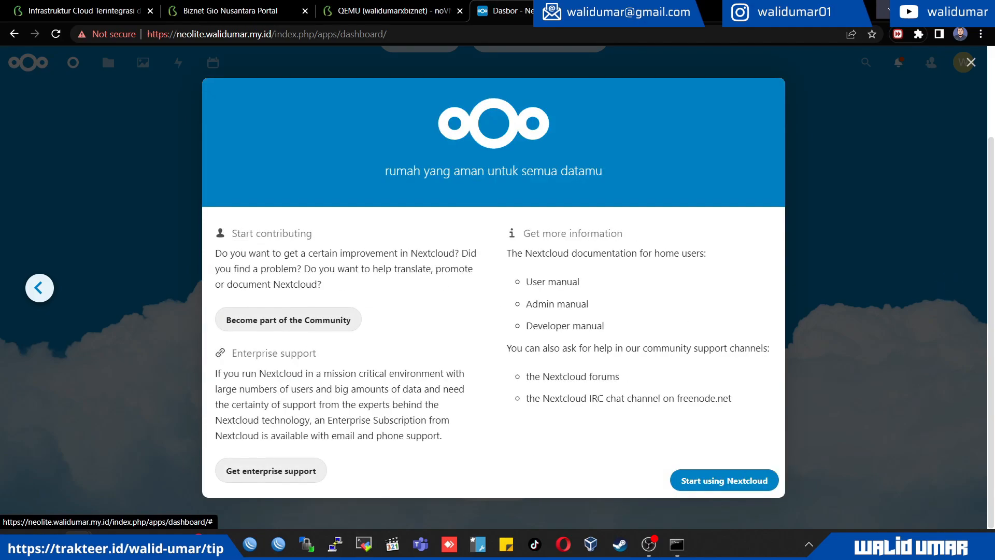
click(724, 480)
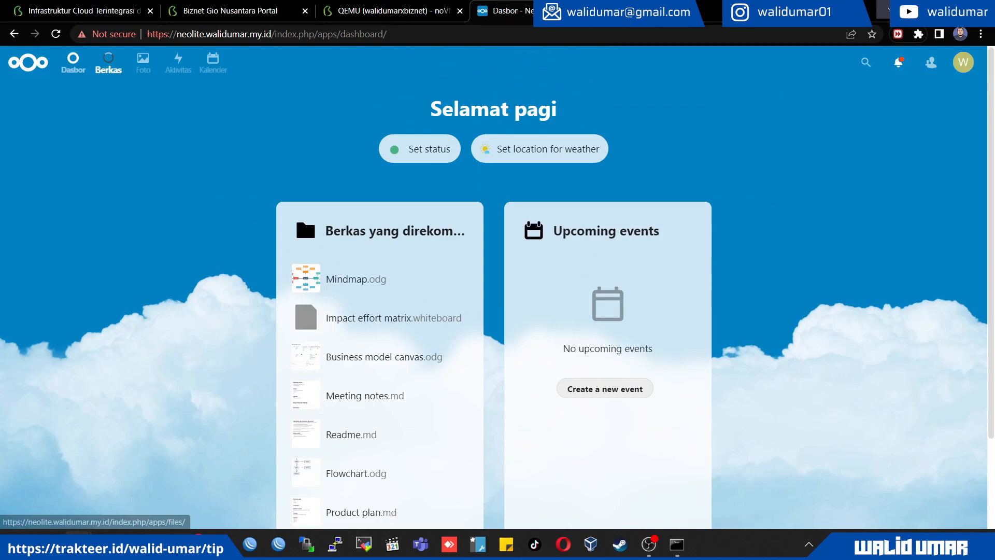
Open the Files app (Berkas) and look over the list of all files
click(109, 62)
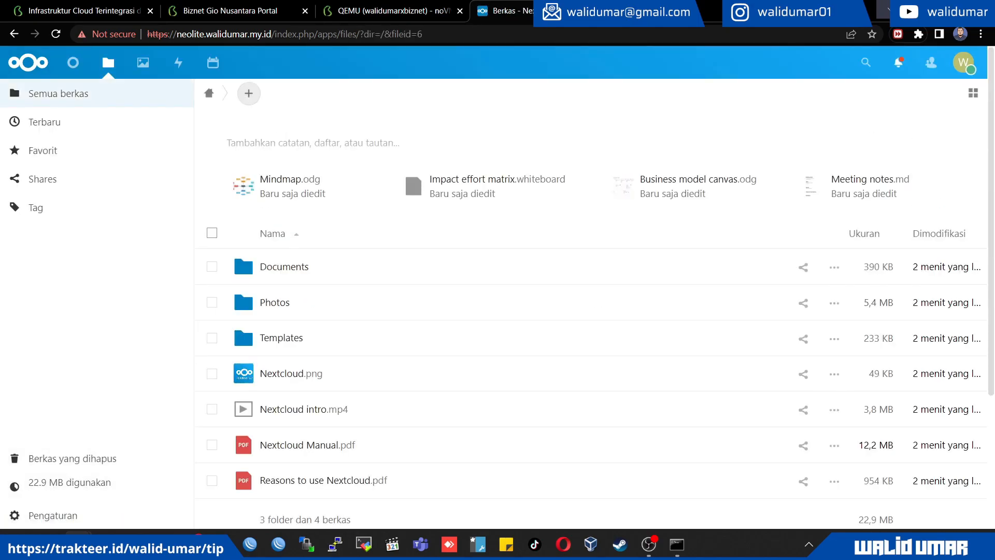
scroll(332, 414, down, 3)
scroll(332, 374, up, 3)
Upload "WhatsApp Video 2022-10-27 at 10.09.45.mp4" from the Downloads folder, listing the folder's files in details view
click(249, 94)
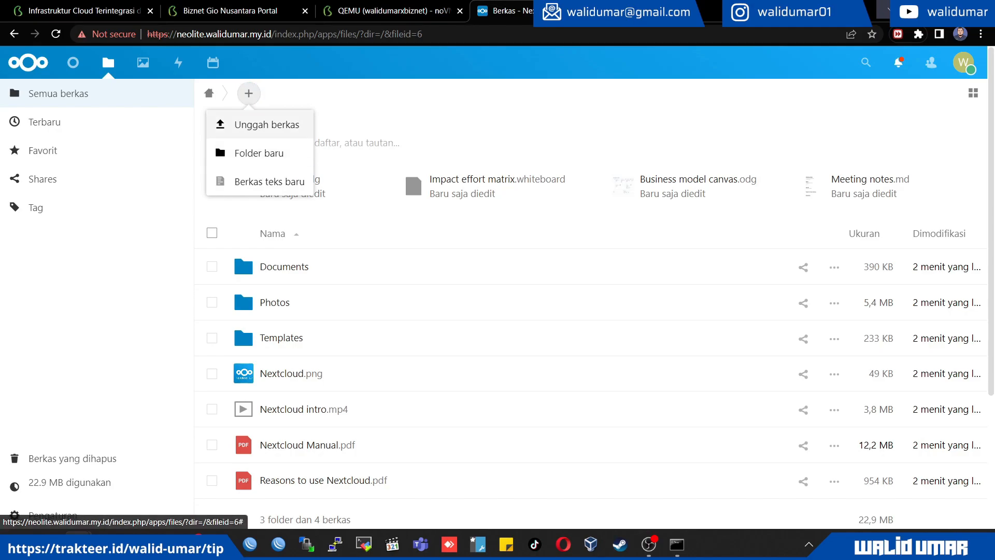
click(267, 125)
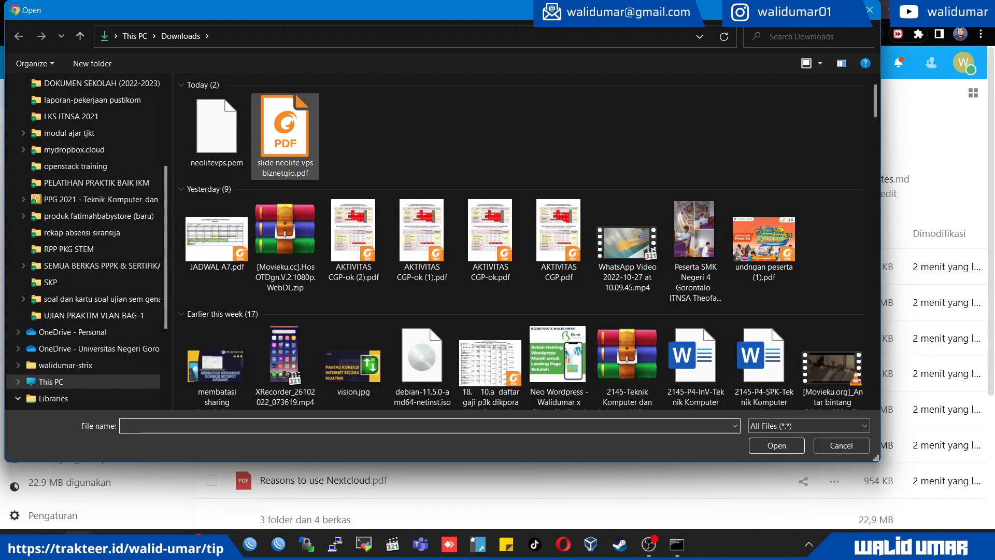
click(820, 64)
click(841, 129)
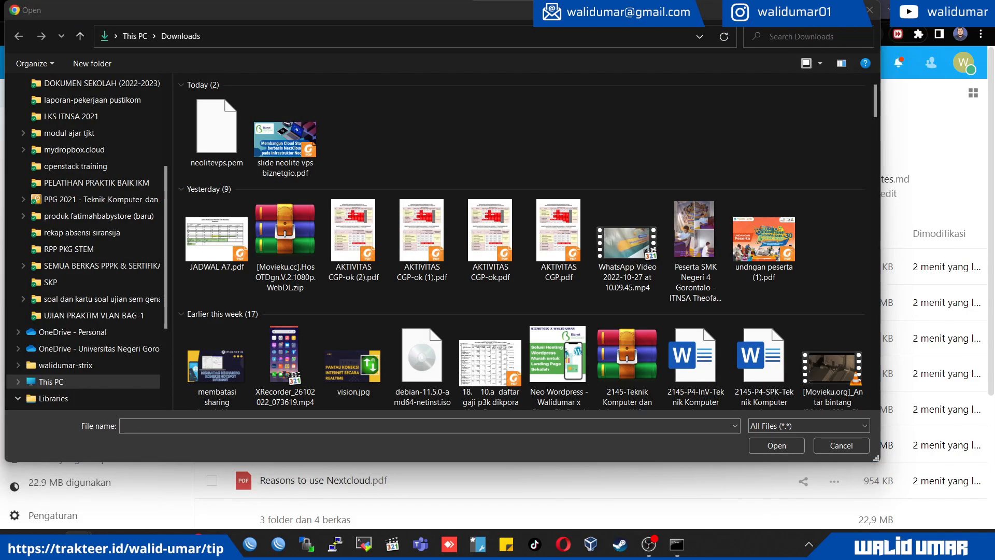
click(806, 63)
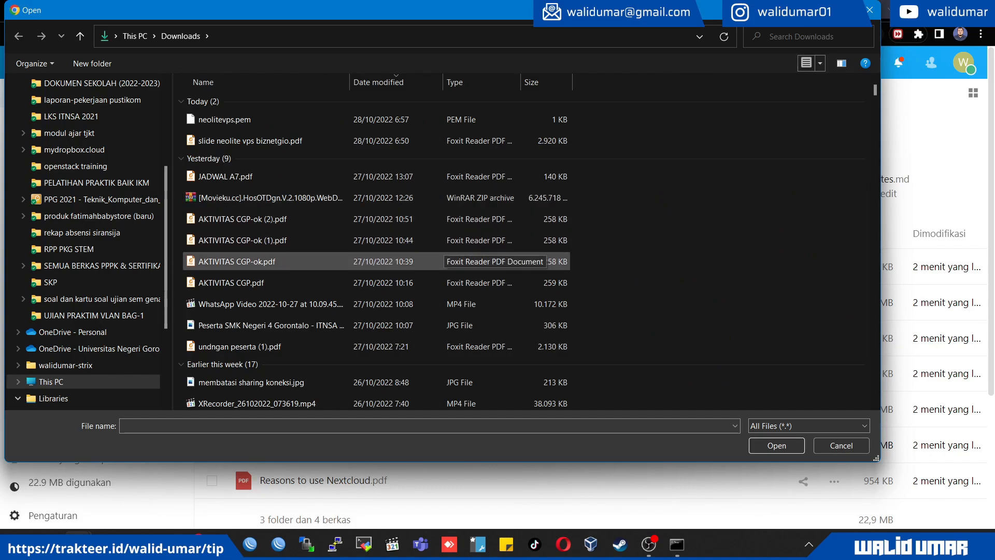
click(464, 305)
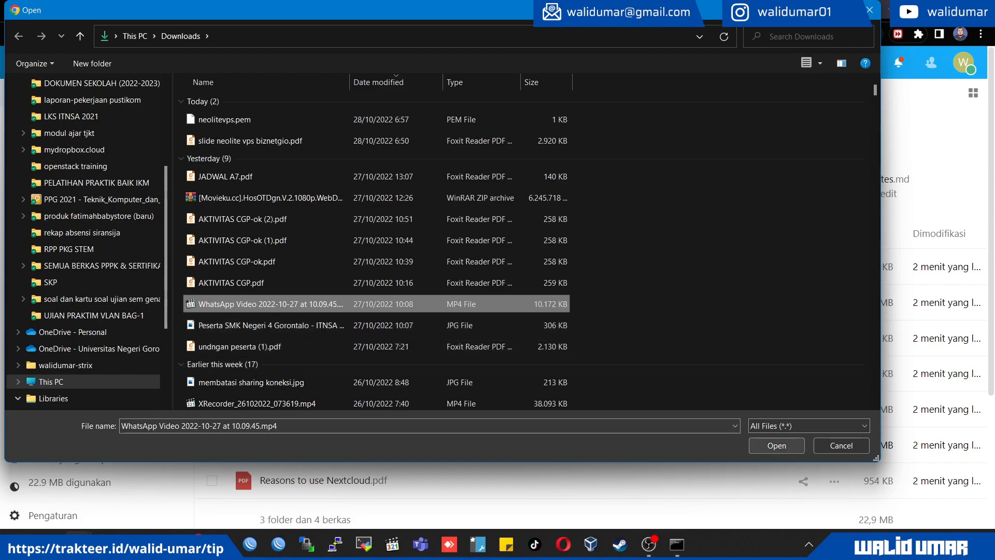
click(777, 445)
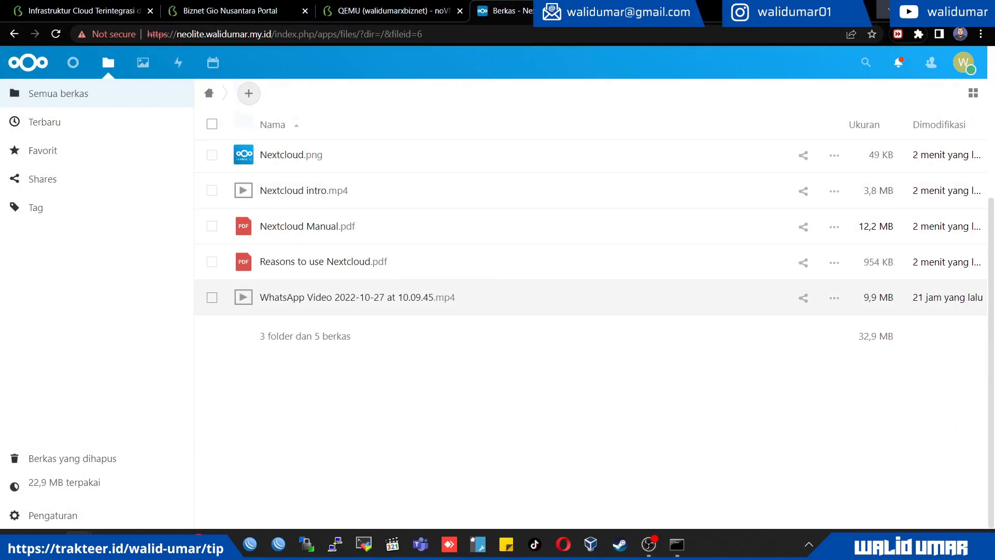
Find the uploaded WhatsApp video in the file list and play it in the viewer
scroll(487, 446, up, 4)
scroll(487, 301, down, 4)
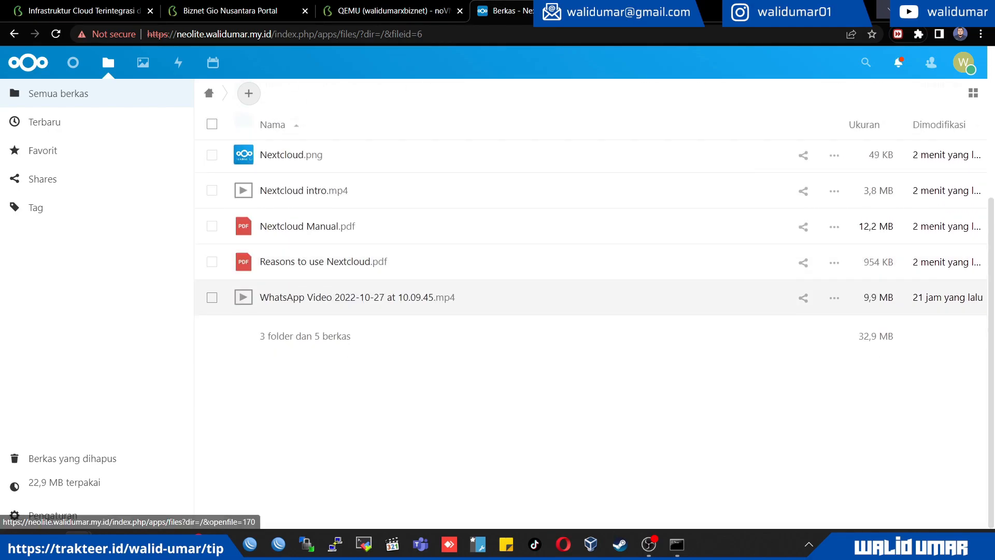
scroll(487, 335, up, 4)
scroll(488, 335, down, 3)
scroll(487, 334, up, 3)
scroll(488, 334, down, 4)
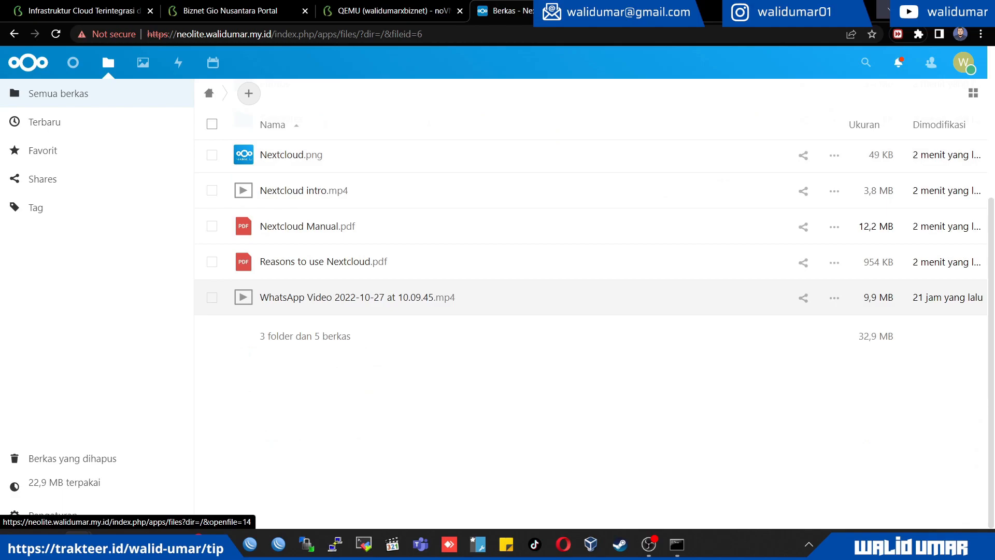
click(487, 297)
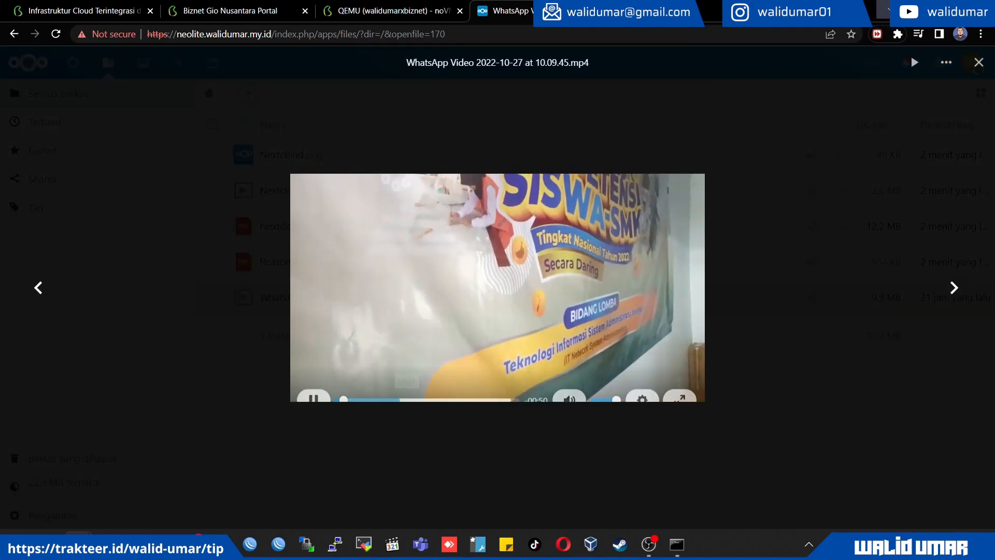
Close the video viewer and download "WhatsApp Video 2022-10-27 at 10.09.45.mp4" from the Nextcloud file list to the computer
key(Escape)
scroll(591, 259, down, 5)
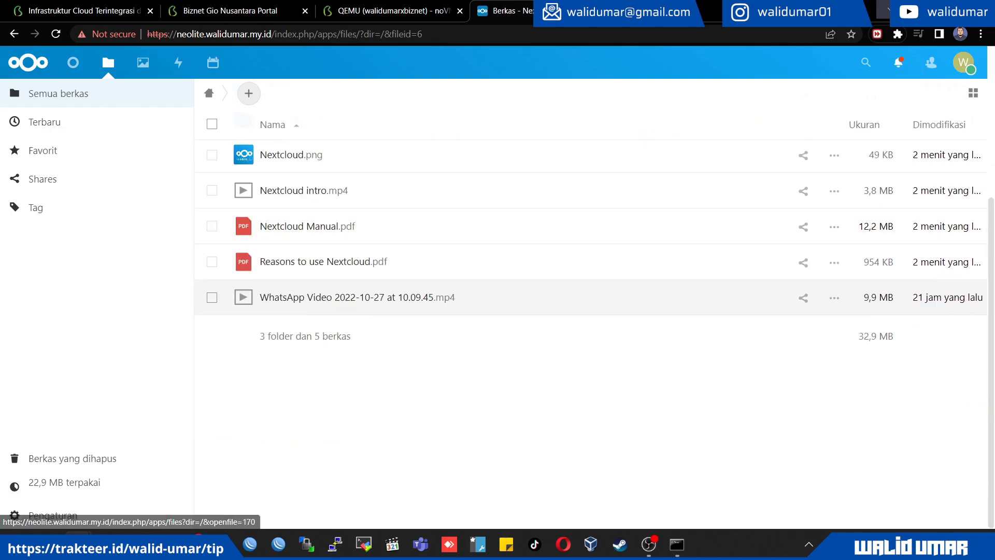
click(835, 298)
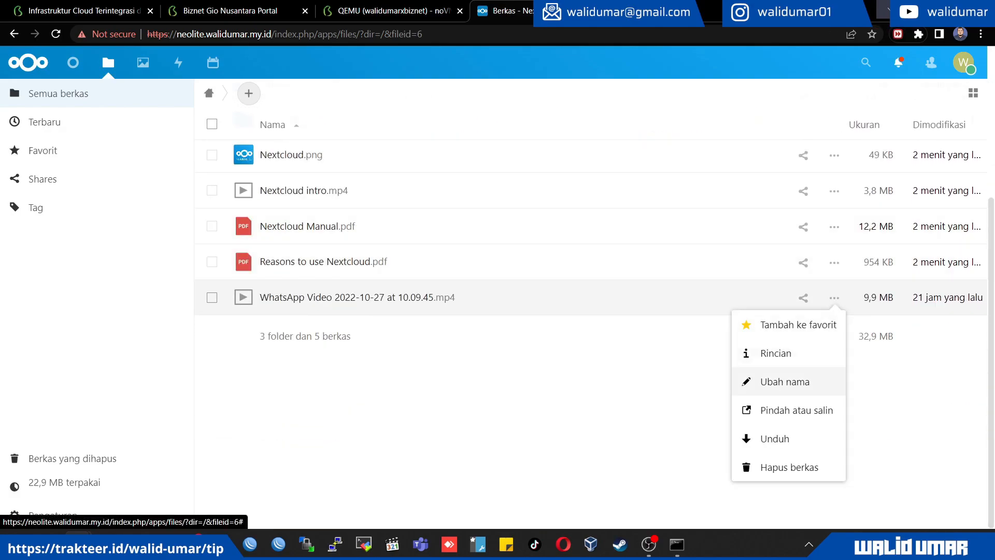
click(763, 438)
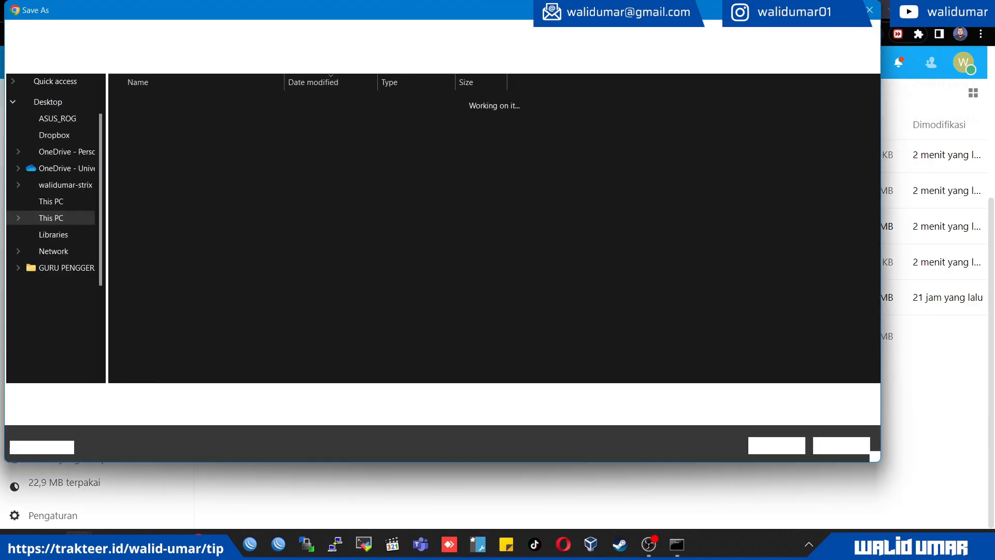
click(763, 441)
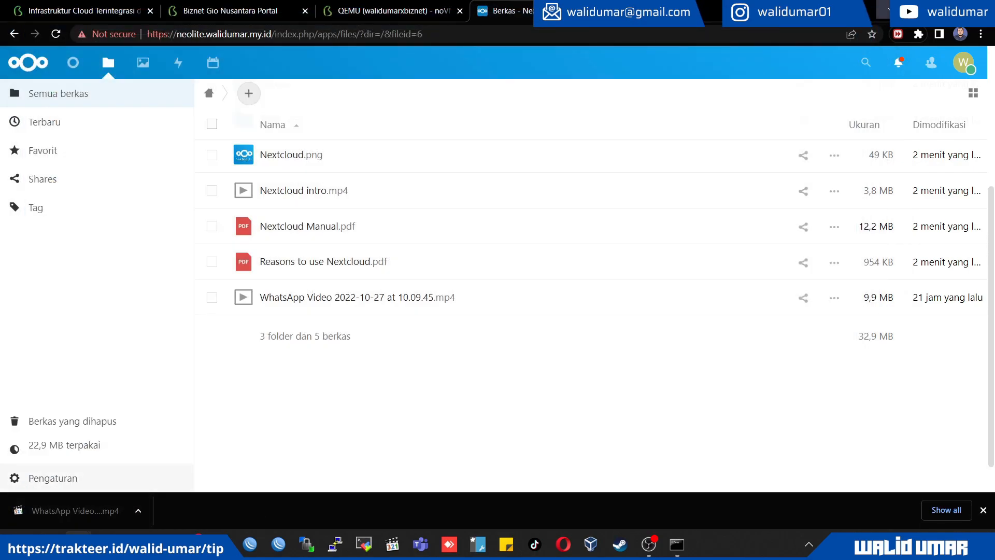
scroll(591, 291, up, 4)
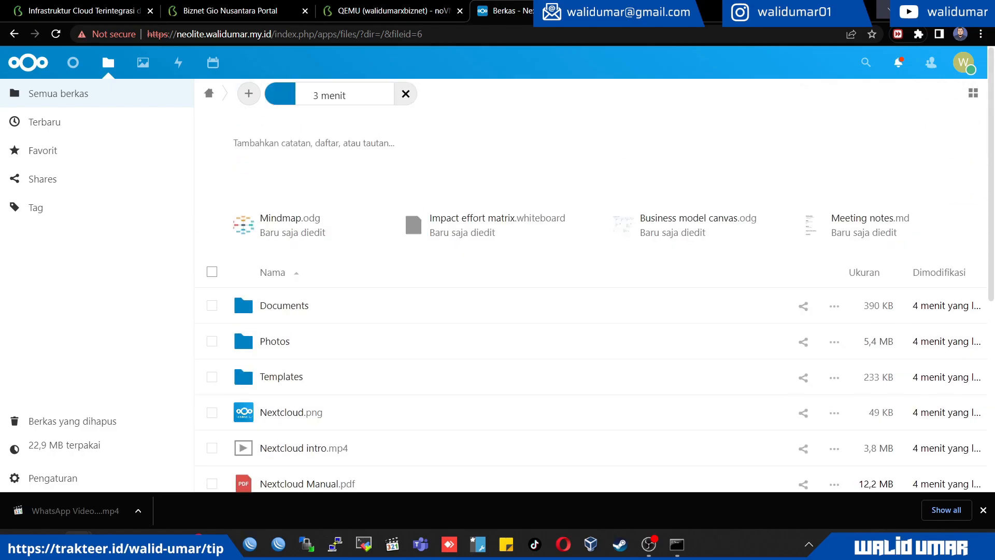
Run htop in the server's noVNC console to examine CPU and memory usage, and quit it
click(392, 10)
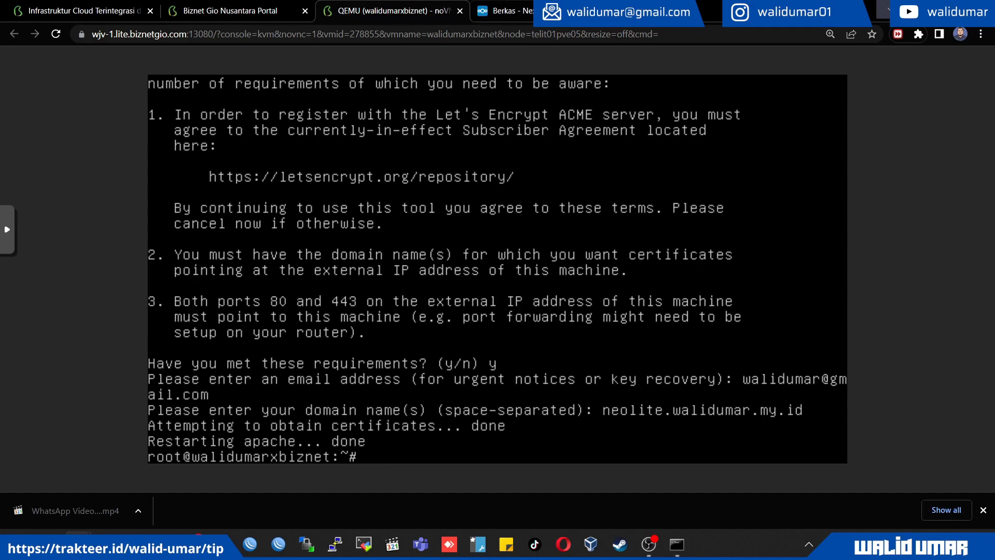
click(545, 11)
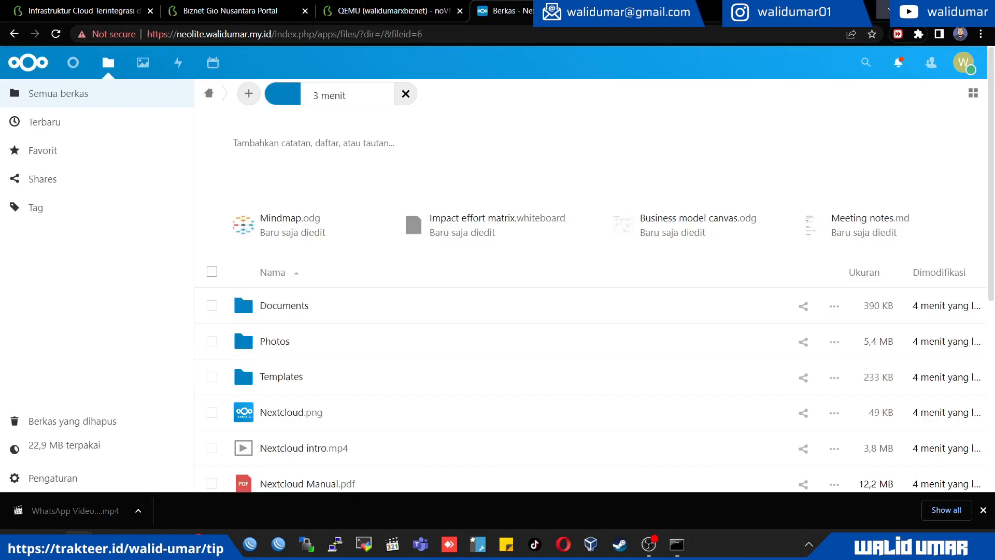
click(392, 11)
text(htop)
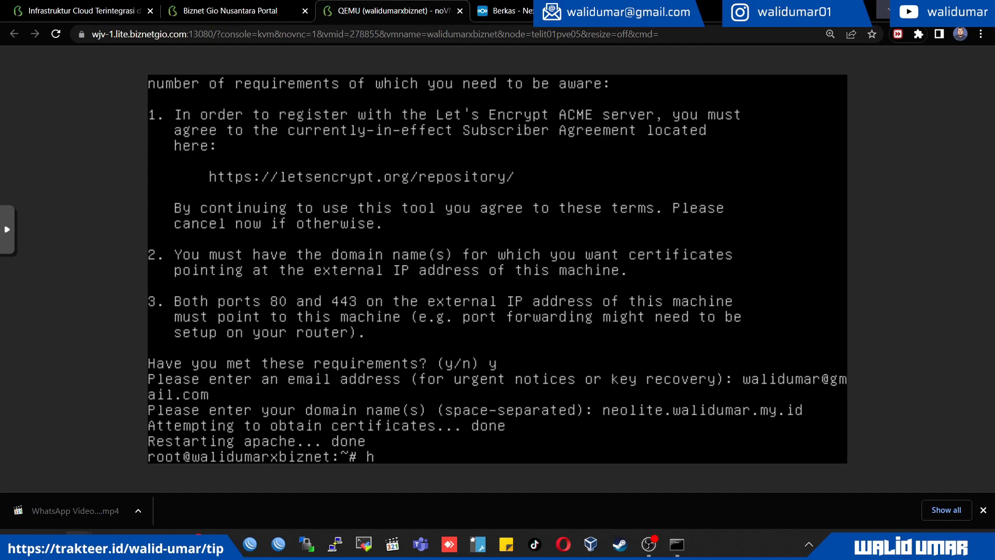
key(Return)
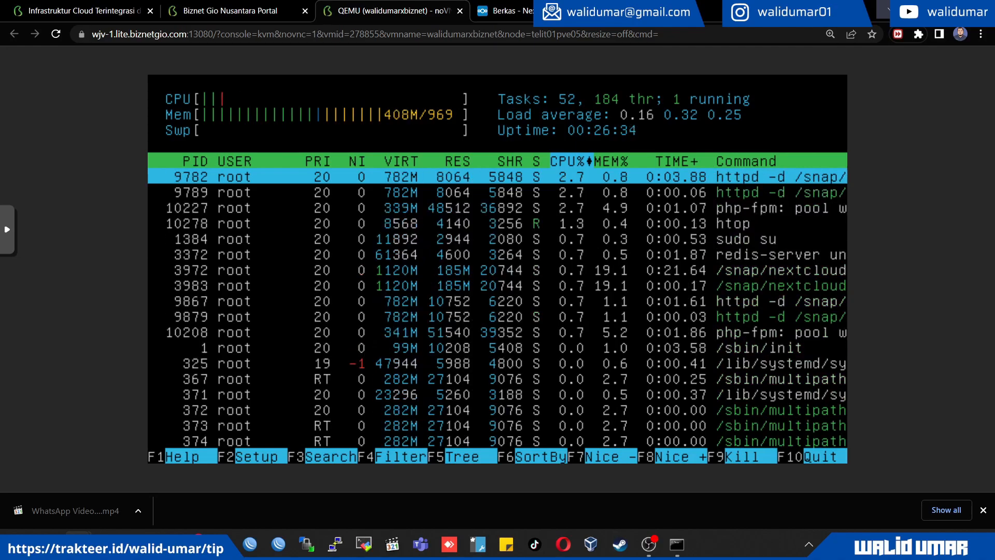
key(q)
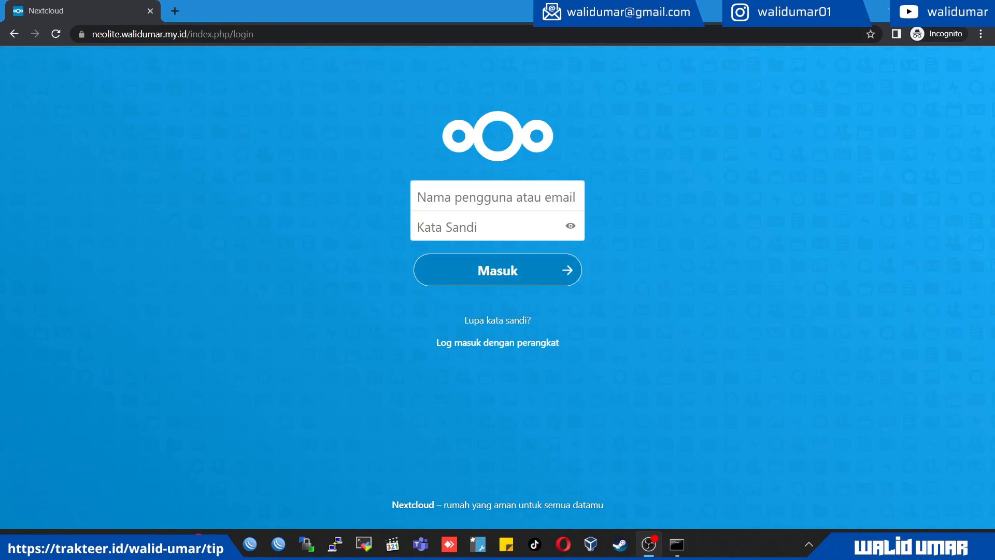
Check the connection security details of the Nextcloud login page in the incognito window, and move that window over the file list
click(81, 34)
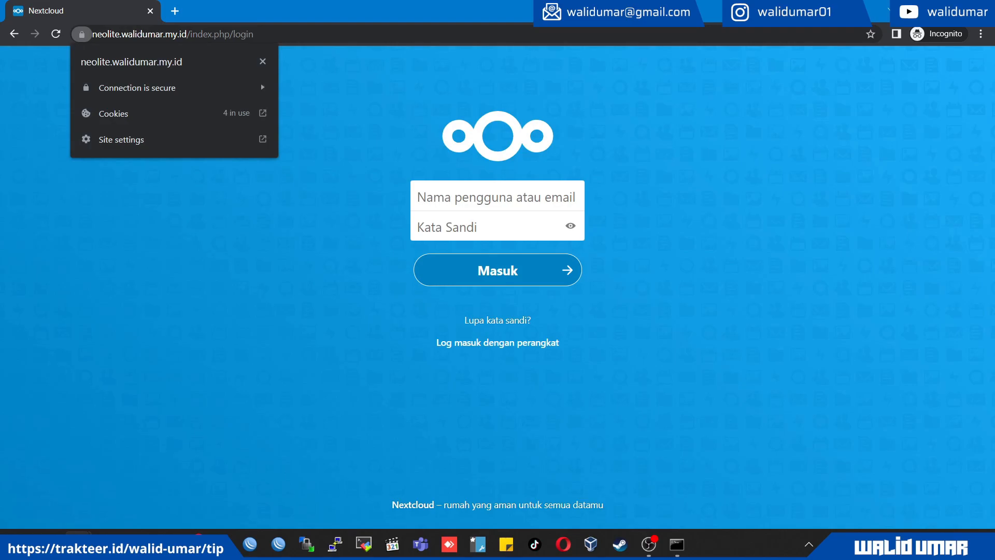
drag(233, 9, 434, 125)
click(283, 154)
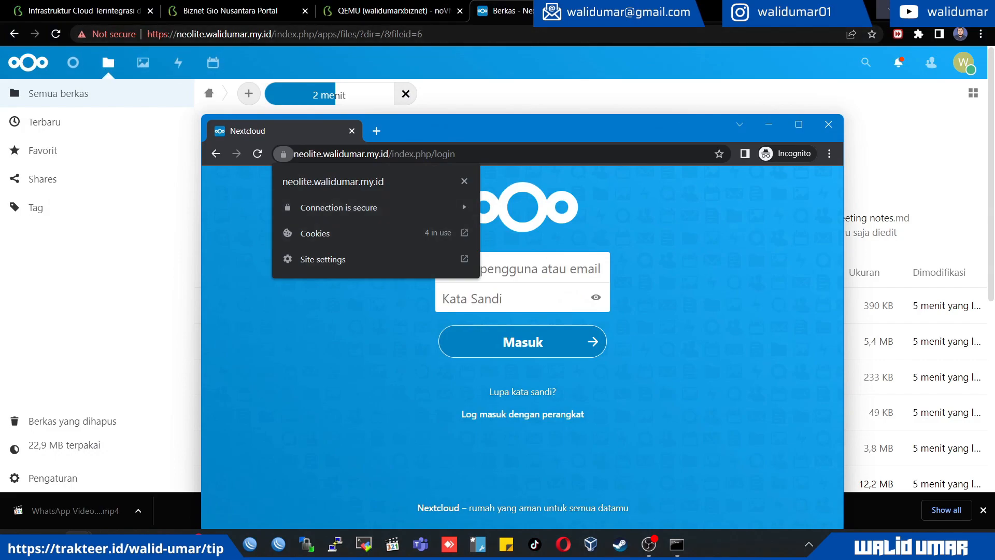
click(283, 154)
drag(656, 133, 669, 85)
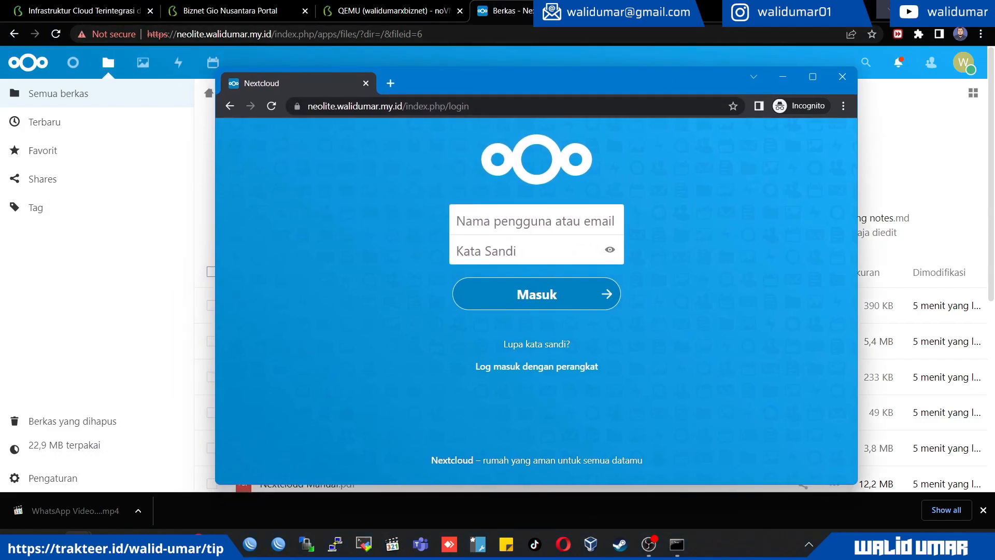
Try to log in to Nextcloud in the incognito window by entering the username and the account password
click(536, 221)
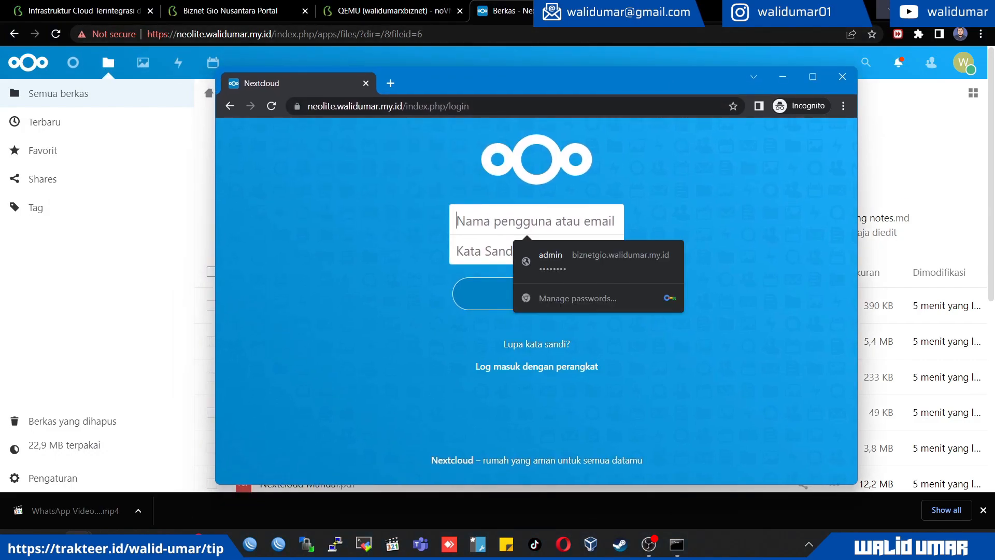
text(walidumar)
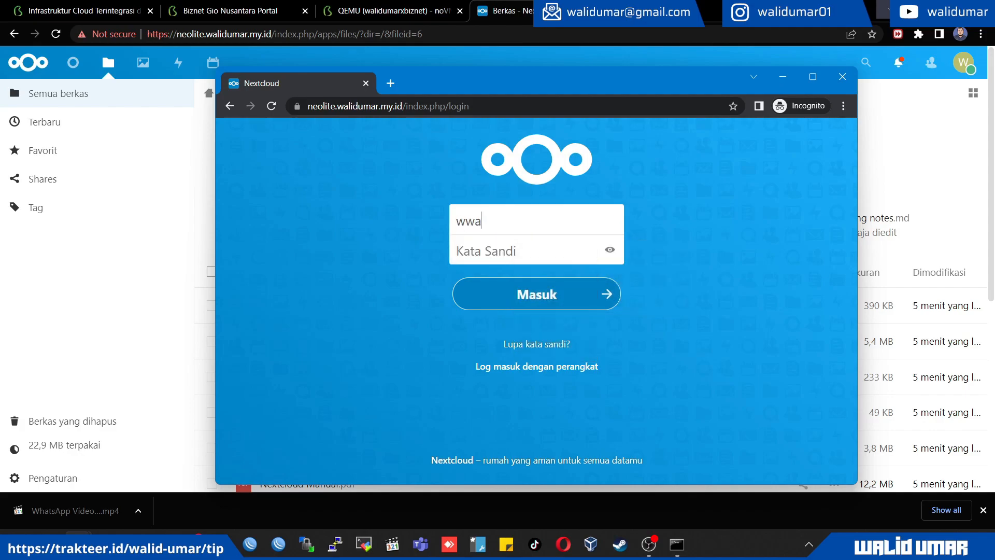
key(Tab)
text(•••••••••••••)
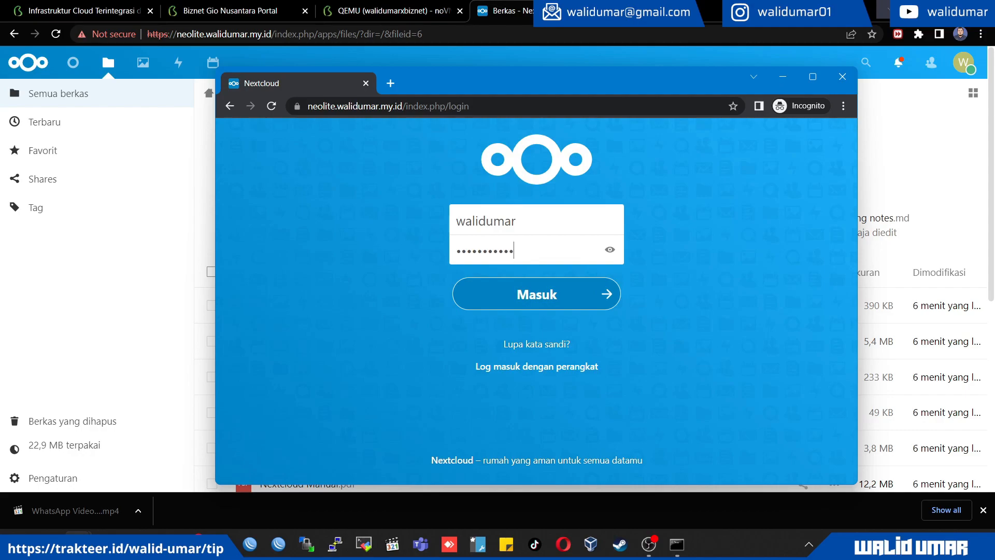
key(Return)
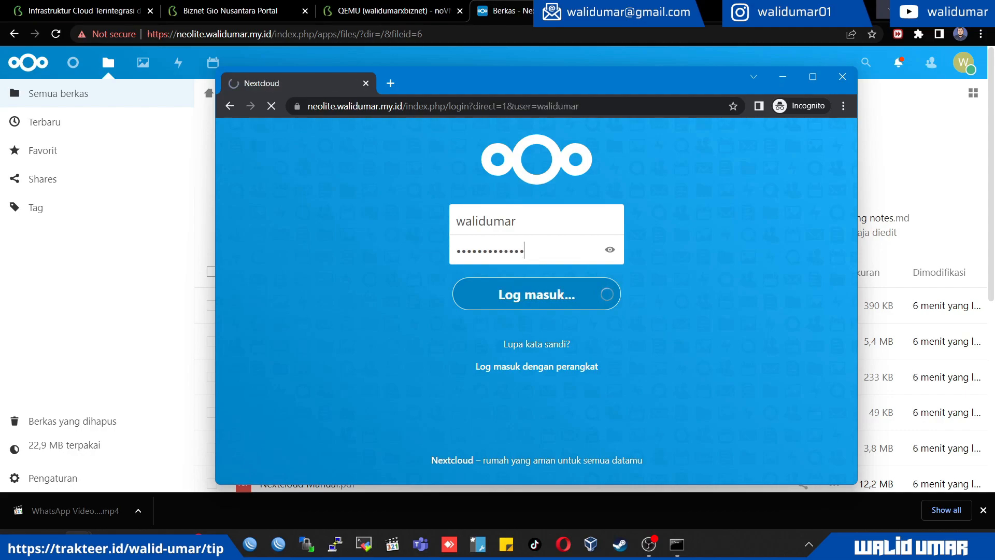
Re-enter the account password for the same username, log in to Nextcloud, and close the incognito window after the dashboard opens
click(511, 221)
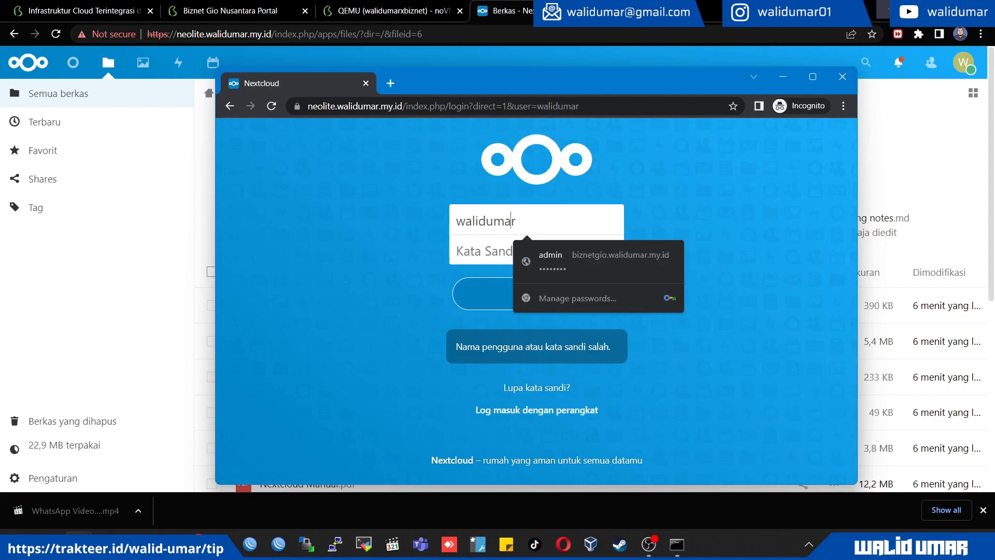
key(Tab)
text(•••••)
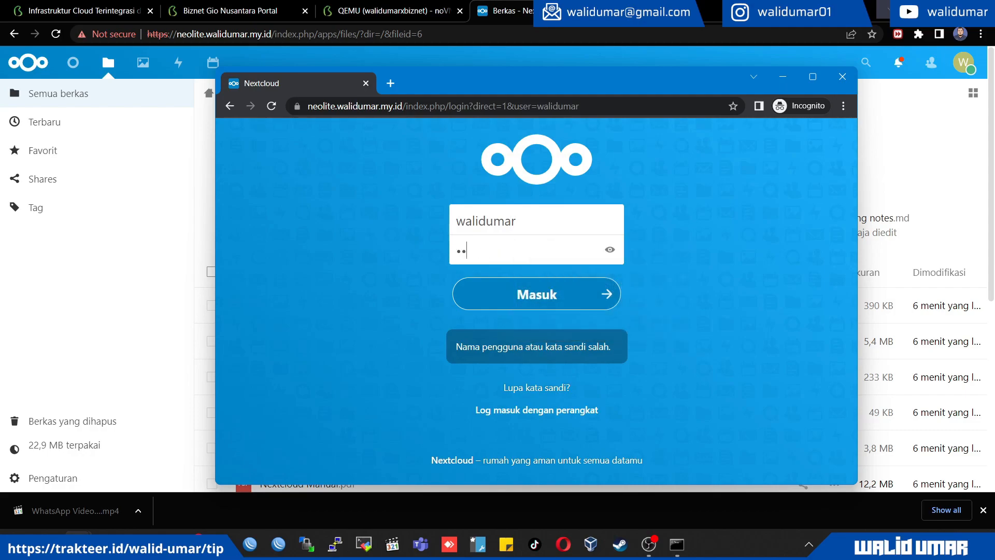
text(••••••••)
key(Return)
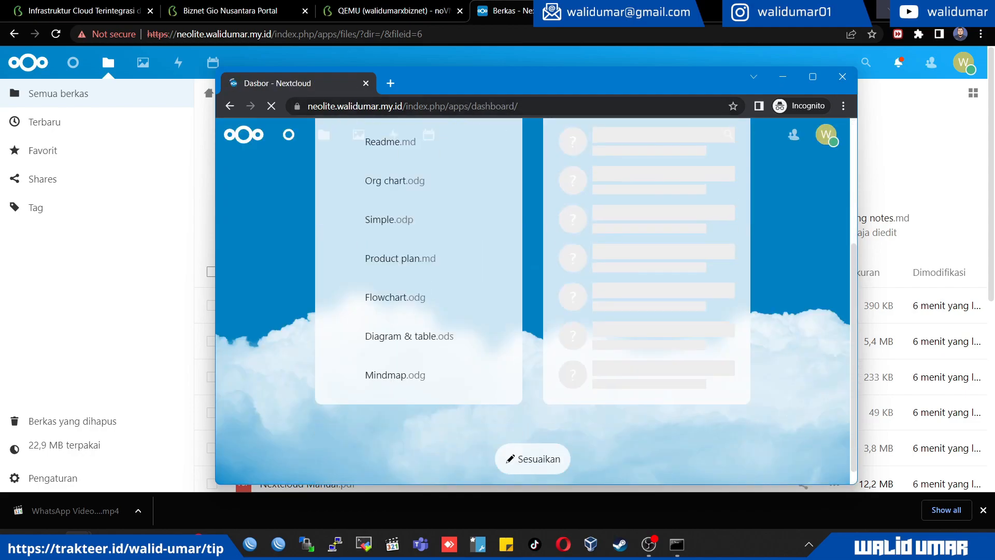
key(alt+F4)
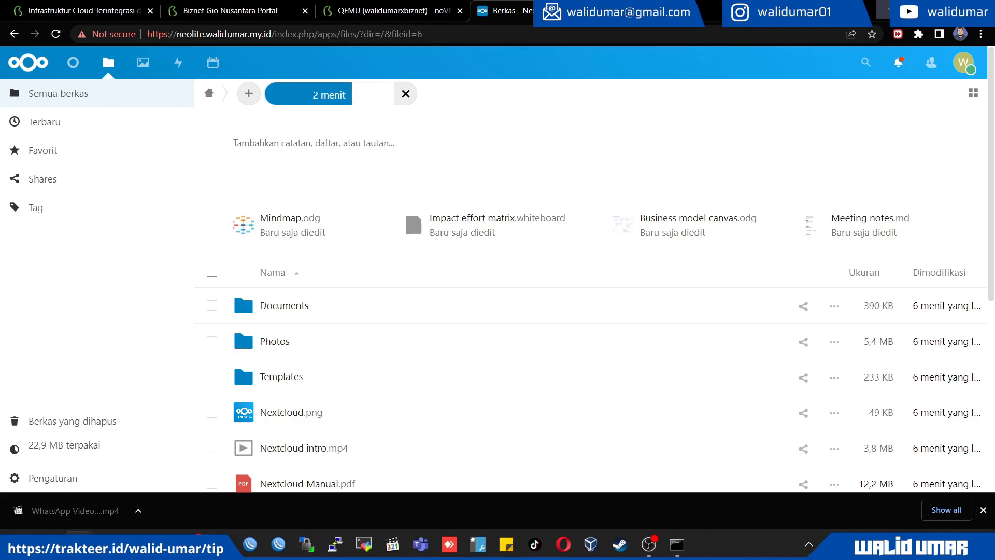
Review the NEO Lite server's billing, access and specification details in the Biznet Gio portal, view its snapshots page, and return to the overview
click(393, 11)
click(249, 10)
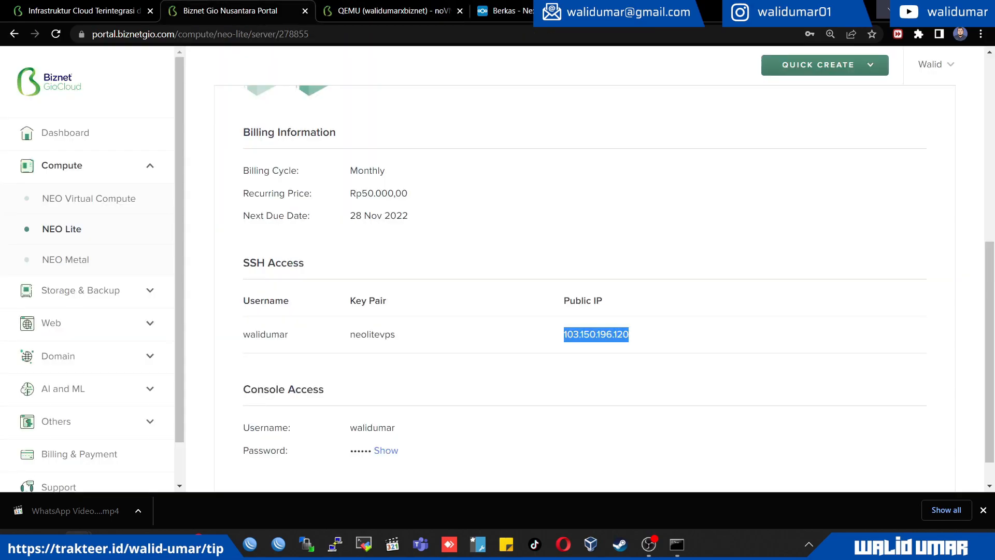
scroll(585, 289, up, 6)
scroll(584, 288, down, 7)
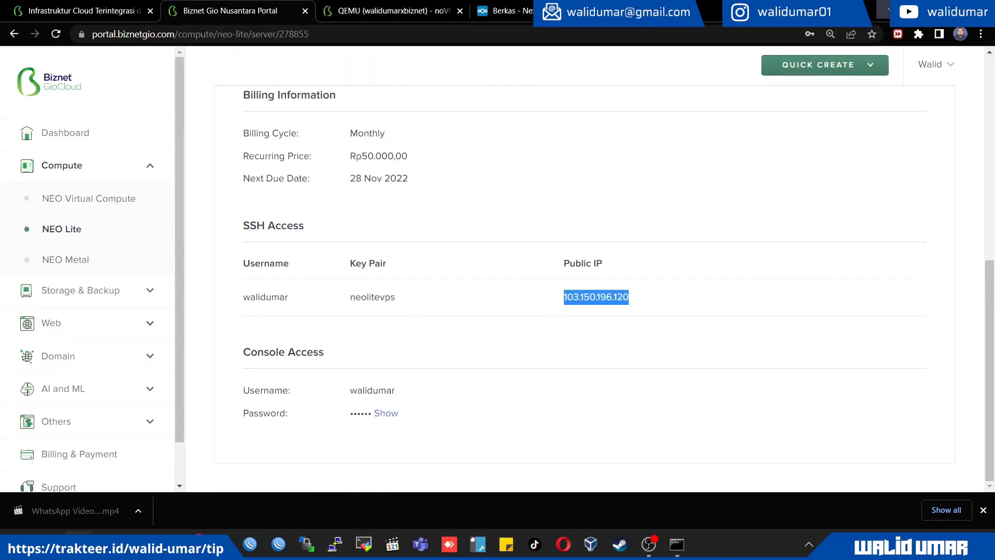
scroll(585, 289, up, 6)
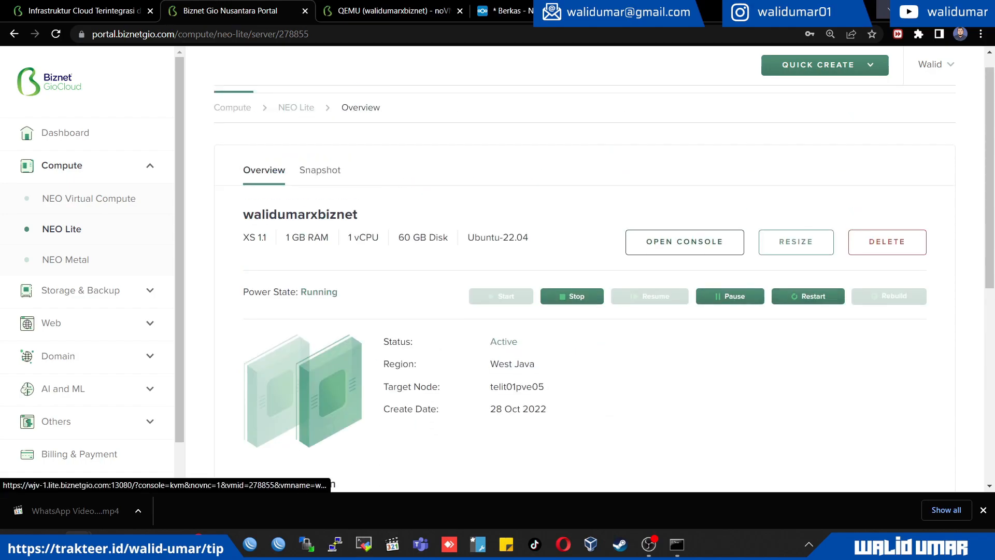
click(320, 170)
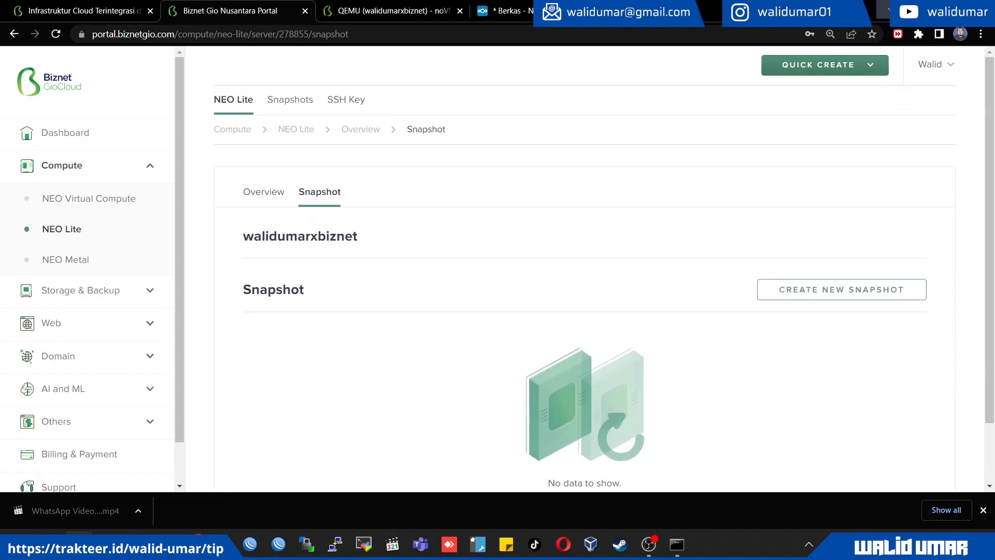
click(264, 192)
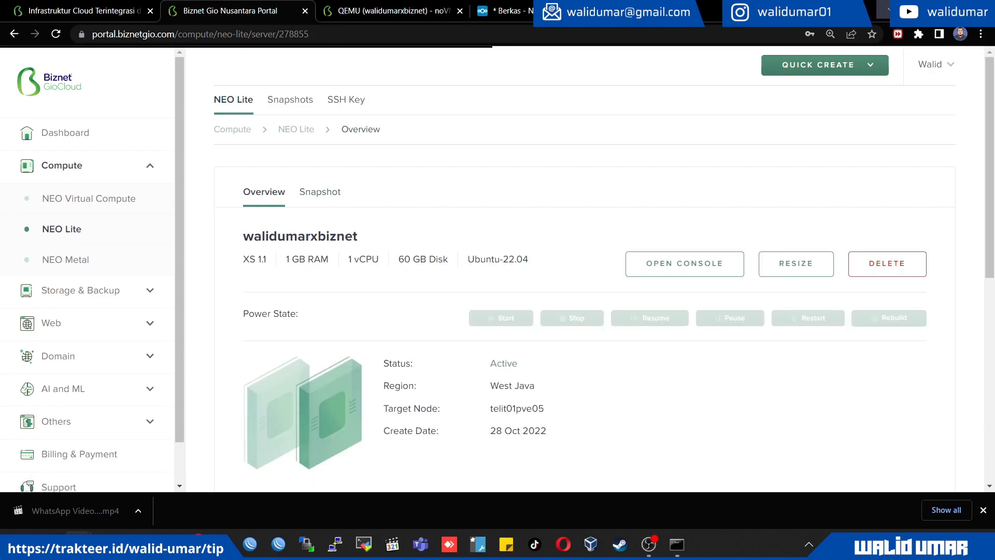
Reopen the server from the NEO Lite list and review its specifications, billing information, and SSH and console access sections
click(296, 129)
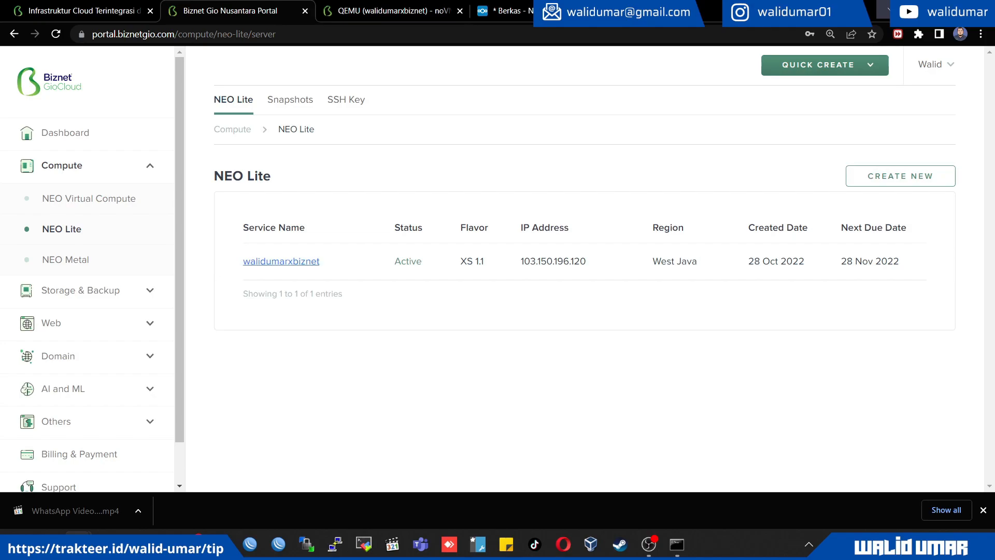
click(281, 262)
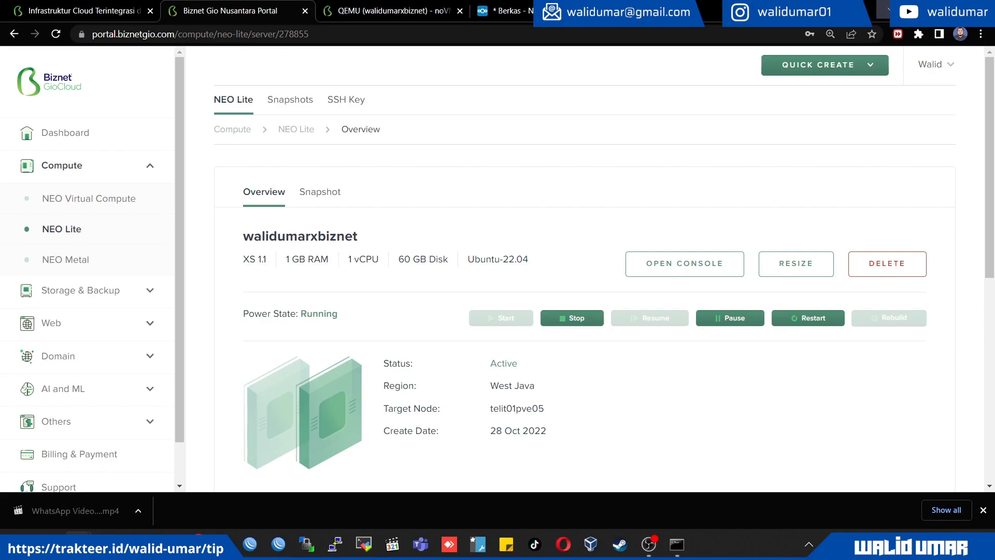
scroll(585, 270, down, 3)
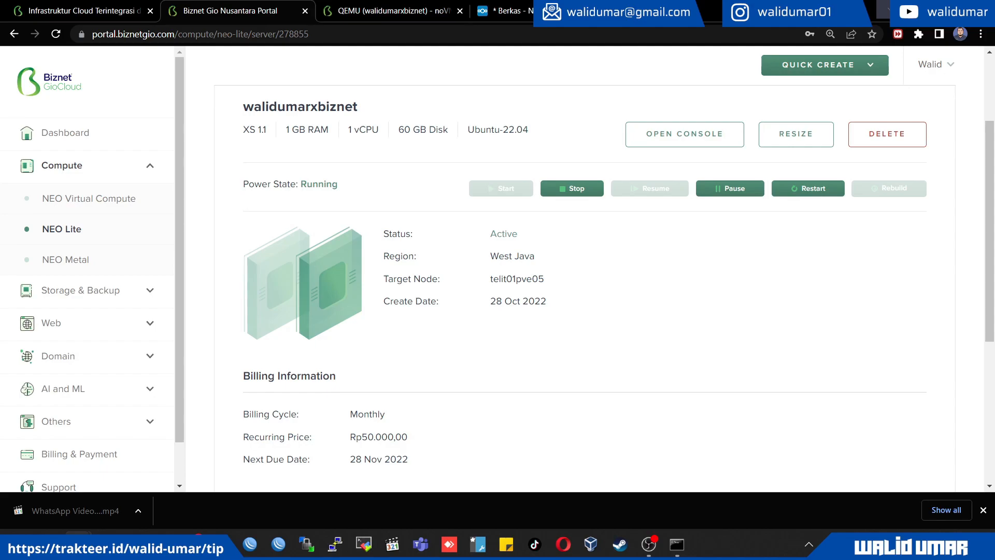
scroll(585, 280, down, 5)
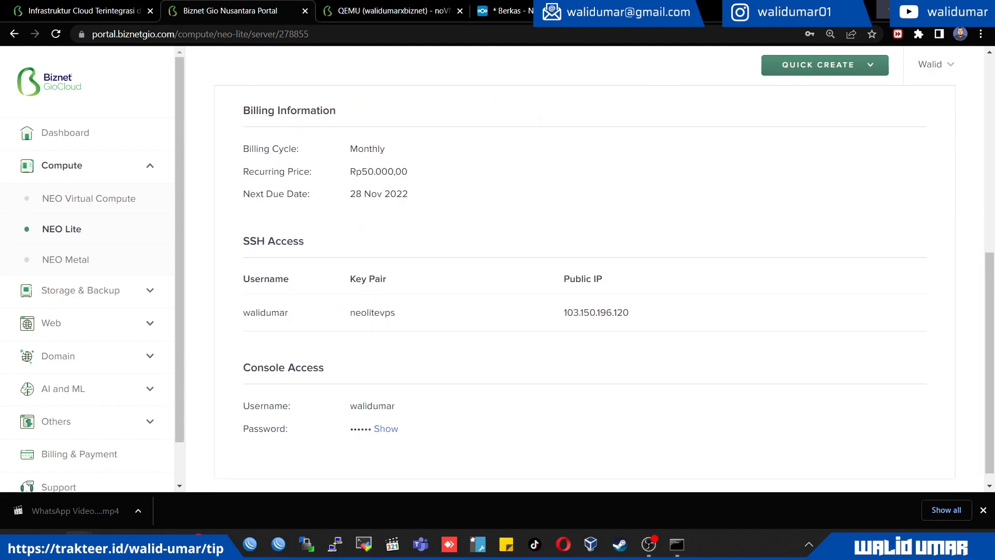
scroll(584, 280, up, 5)
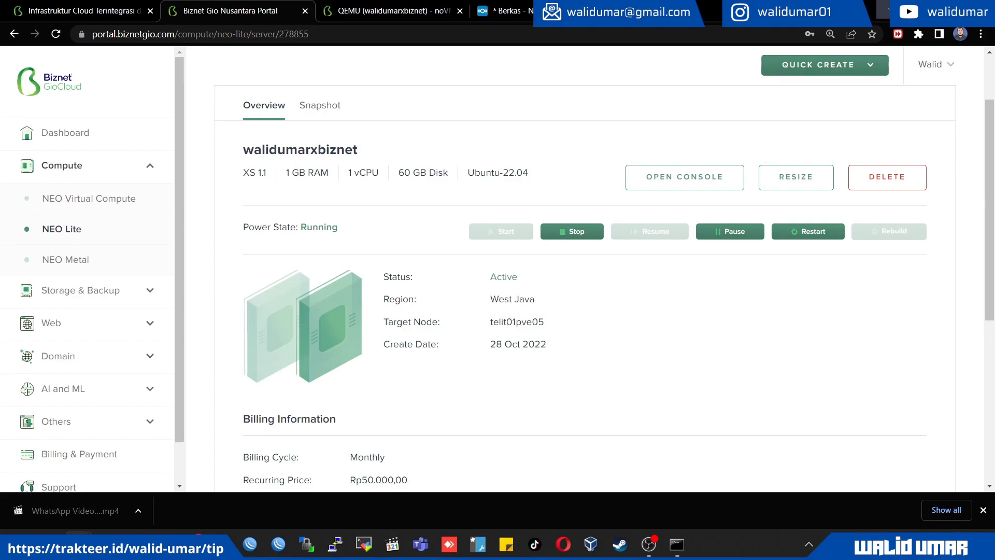
Check the running file upload's transferred size and speed in Nextcloud, and return to the server overview in the Biznet Gio portal
click(542, 11)
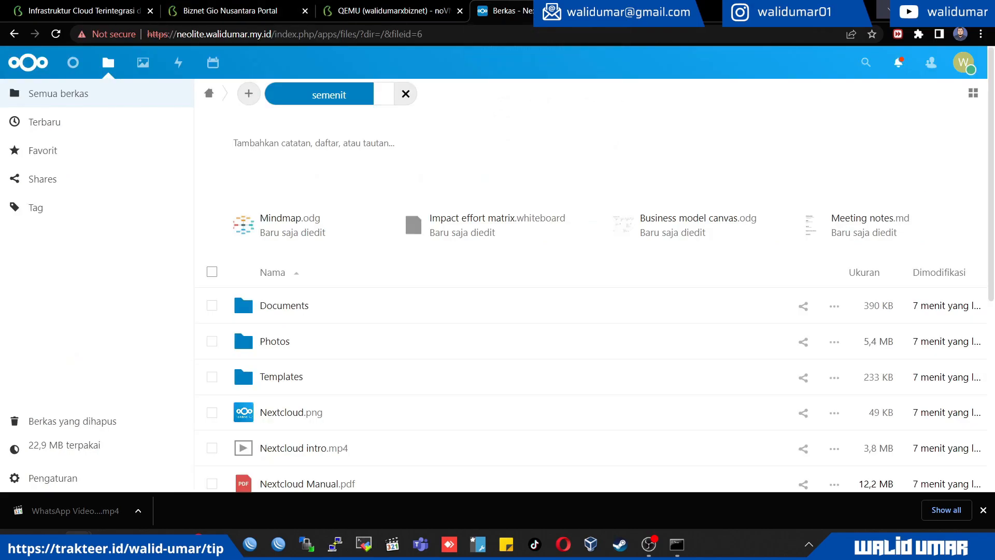
mouse_move(329, 94)
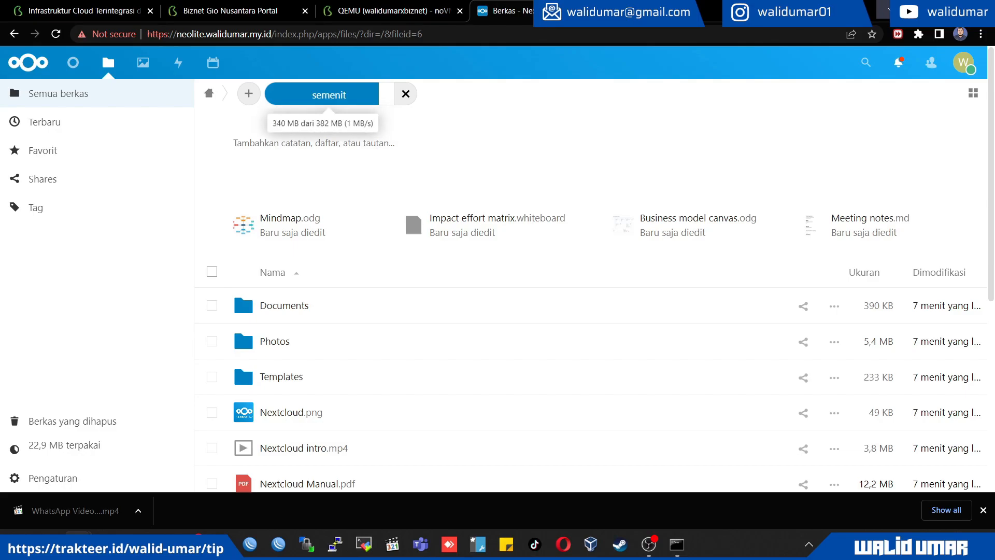
click(233, 11)
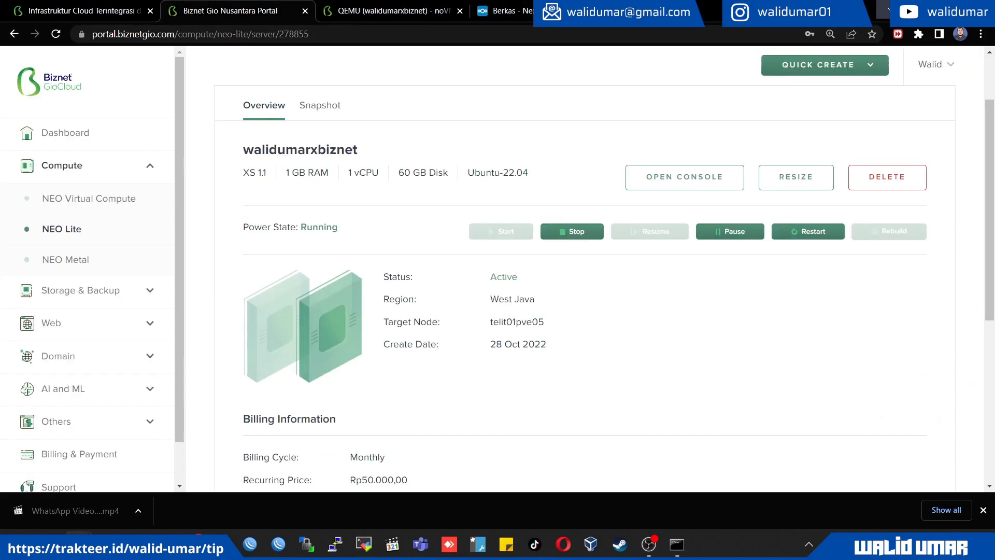